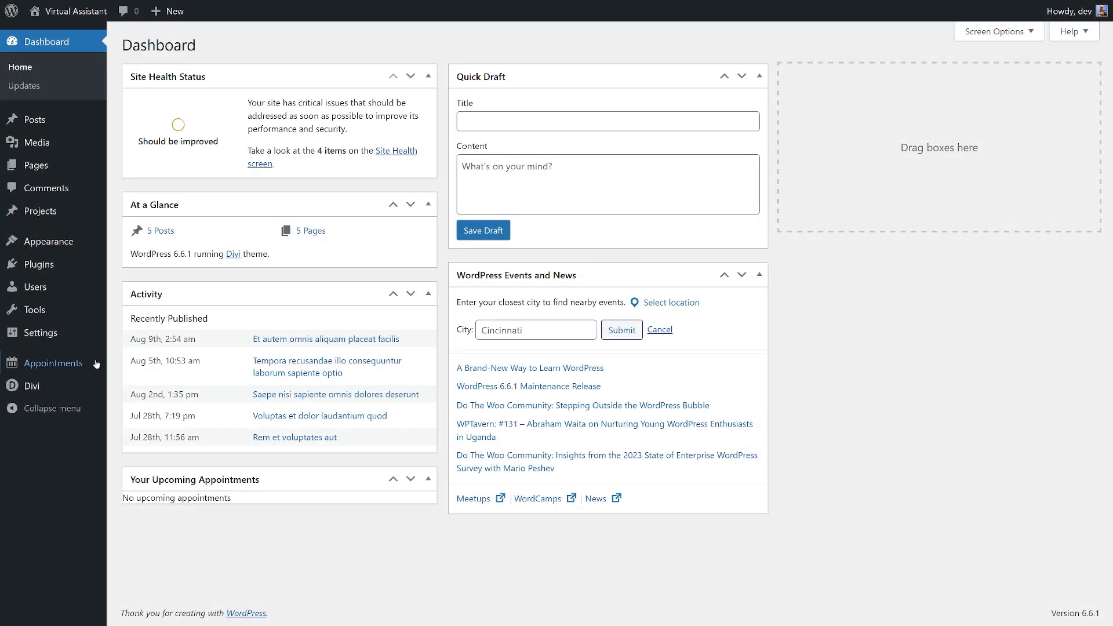
Step: Open the Schedule an Appointment appointment type in Simply Schedule Appointments and review its settings
{"action": "mouse_move", "coordinate": [72, 365]}
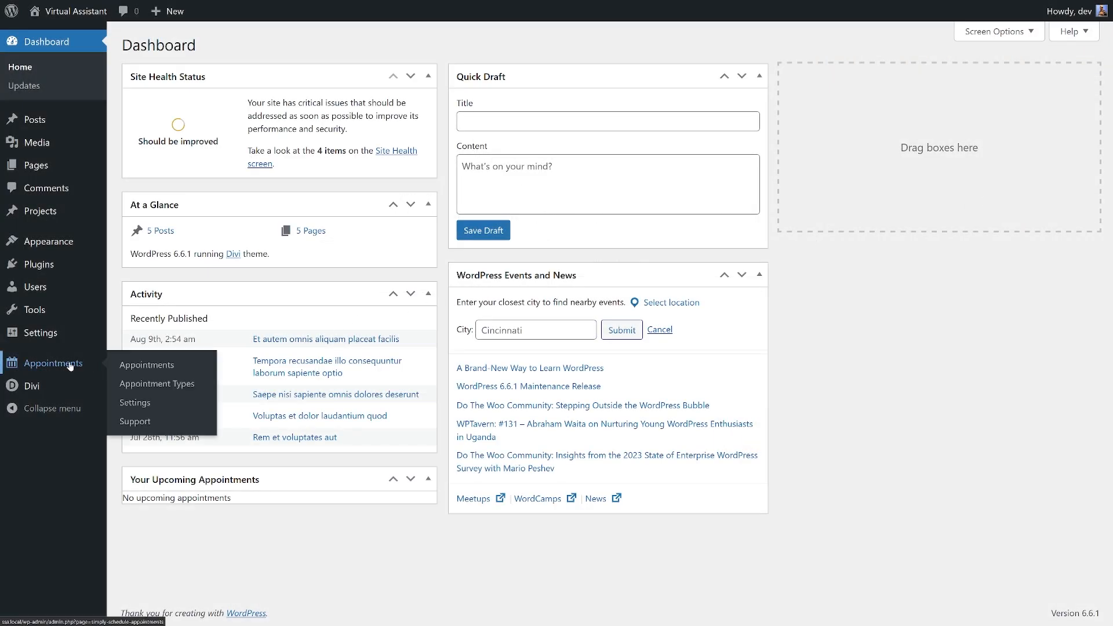
{"action": "left_click", "coordinate": [168, 386]}
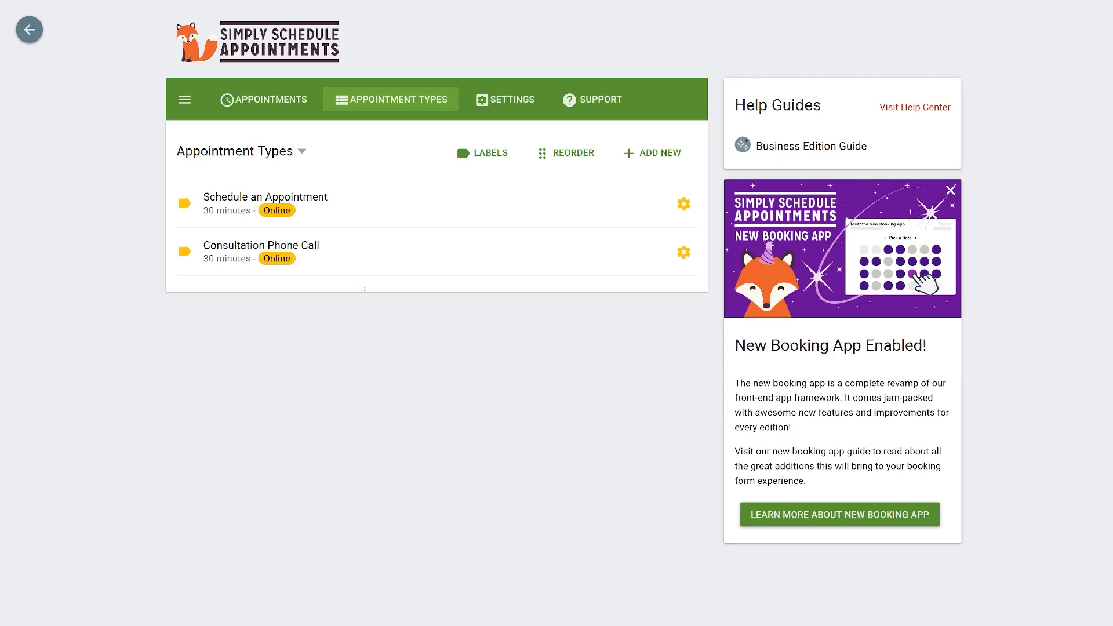
{"action": "left_click", "coordinate": [399, 209]}
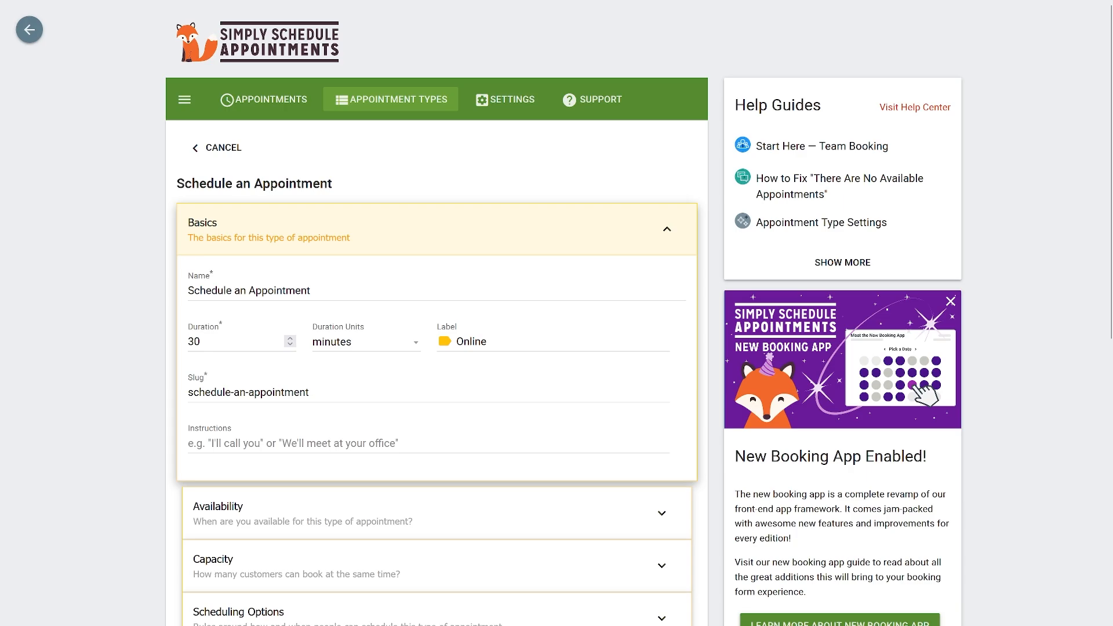
{"action": "scroll", "coordinate": [387, 368], "scroll_direction": "down", "scroll_amount": 8}
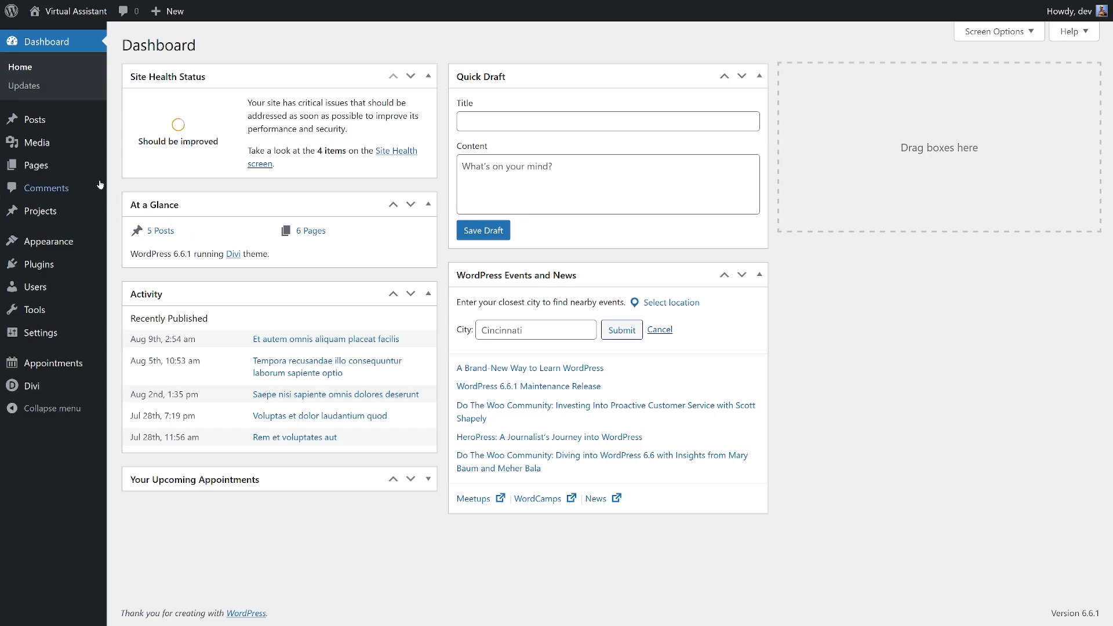
Step: Open the site's Home page for editing with Divi from the list of pages
{"action": "mouse_move", "coordinate": [78, 169]}
{"action": "left_click", "coordinate": [133, 169]}
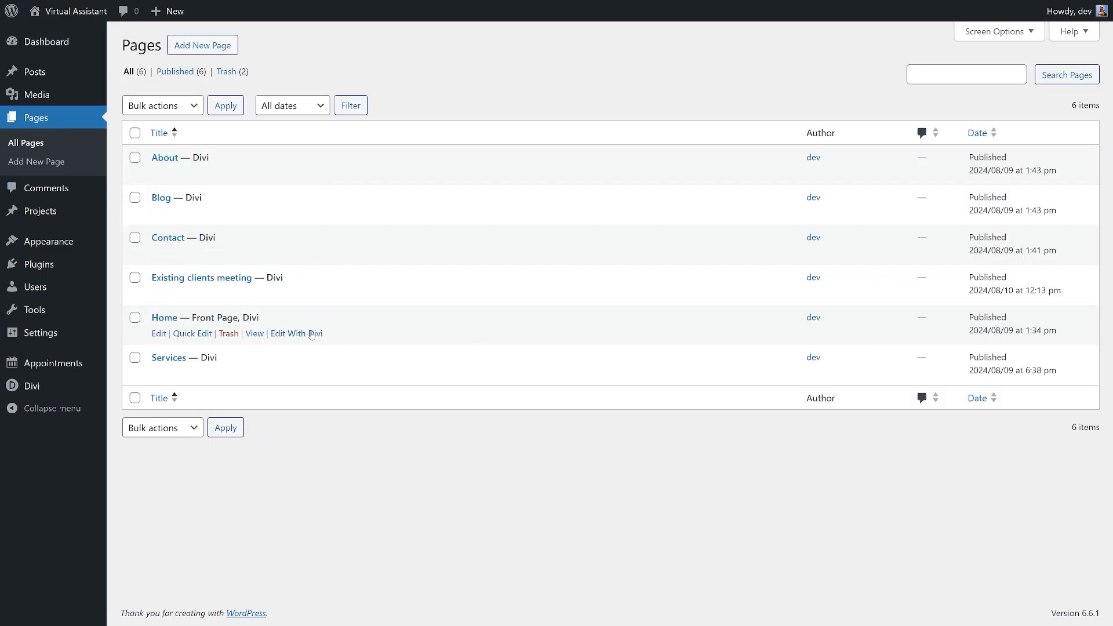
{"action": "left_click", "coordinate": [312, 334]}
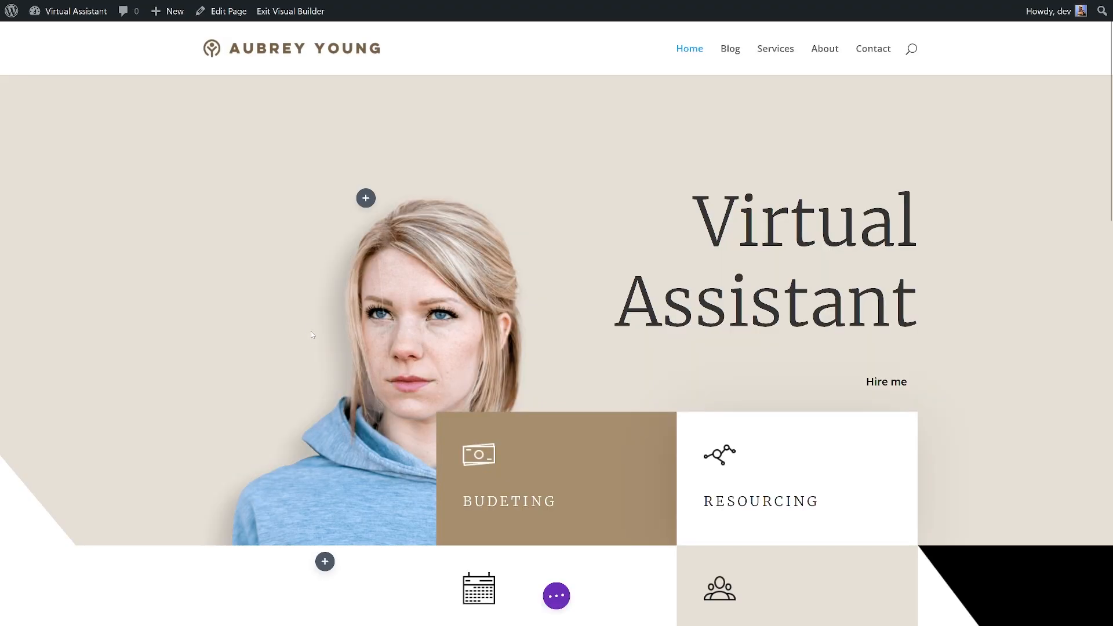
Step: Delete the contact form module from the Let's Chat section of the Home page
{"action": "scroll", "coordinate": [317, 335], "scroll_direction": "down", "scroll_amount": 5}
{"action": "scroll", "coordinate": [316, 336], "scroll_direction": "down", "scroll_amount": 15}
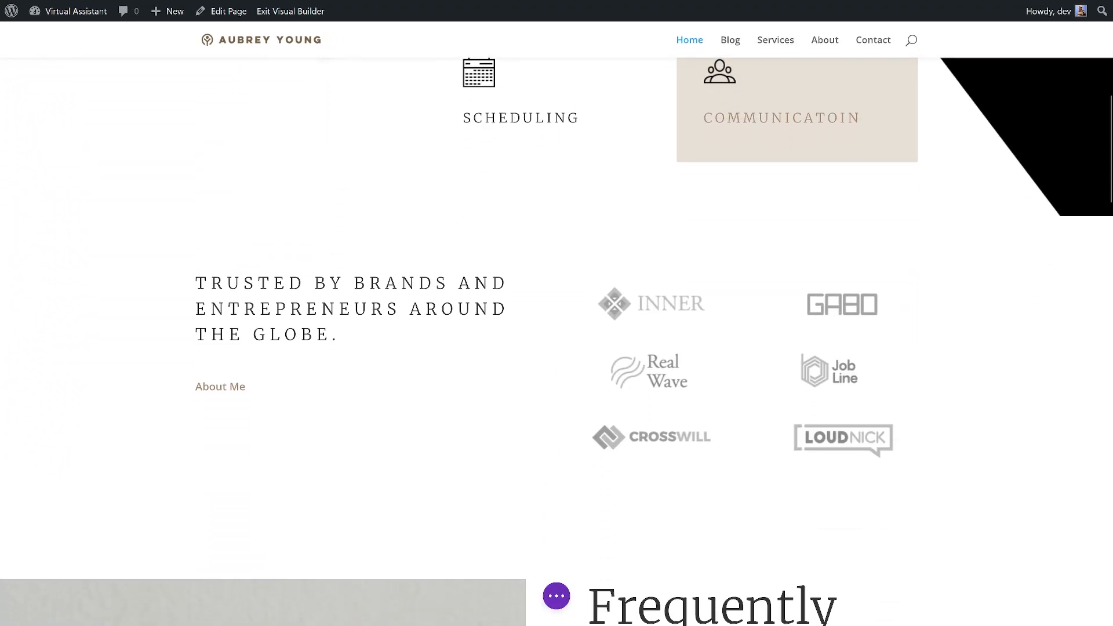
{"action": "scroll", "coordinate": [342, 362], "scroll_direction": "down", "scroll_amount": 12}
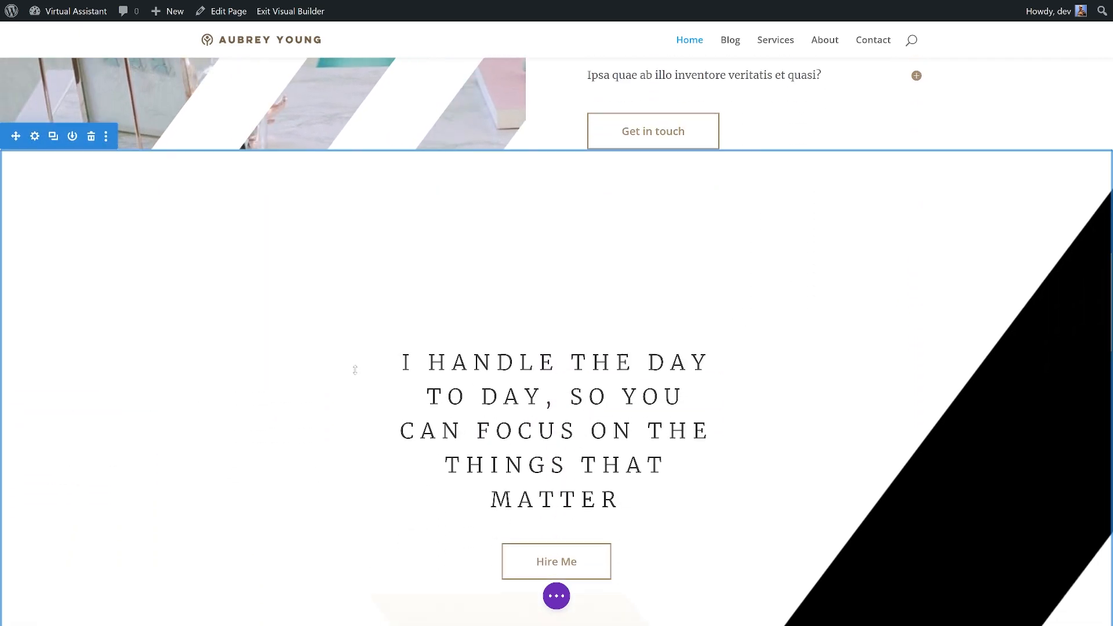
{"action": "scroll", "coordinate": [356, 368], "scroll_direction": "down", "scroll_amount": 15}
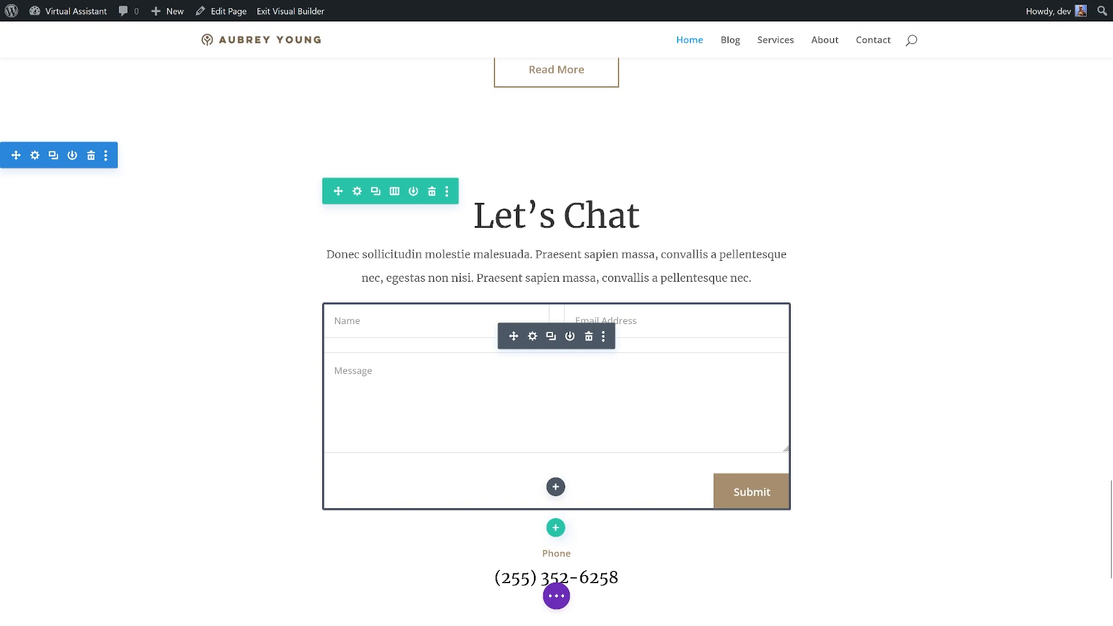
{"action": "left_click", "coordinate": [588, 338]}
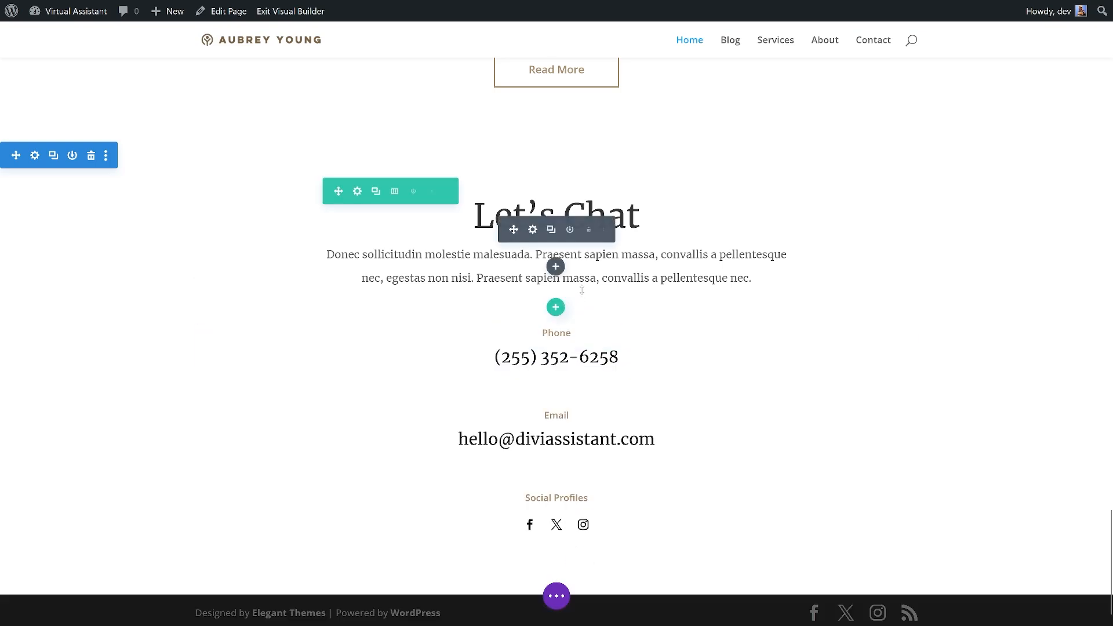
Step: Insert a single-column row below the Let's Chat text and add an Appointment Booking module to it
{"action": "left_click", "coordinate": [556, 307]}
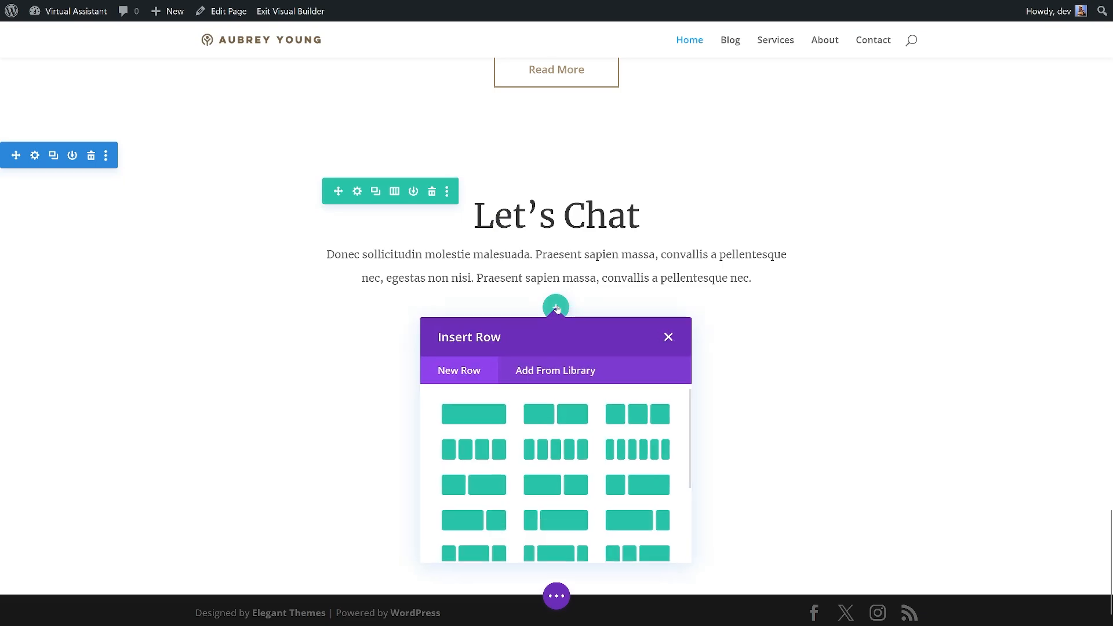
{"action": "left_click", "coordinate": [490, 413]}
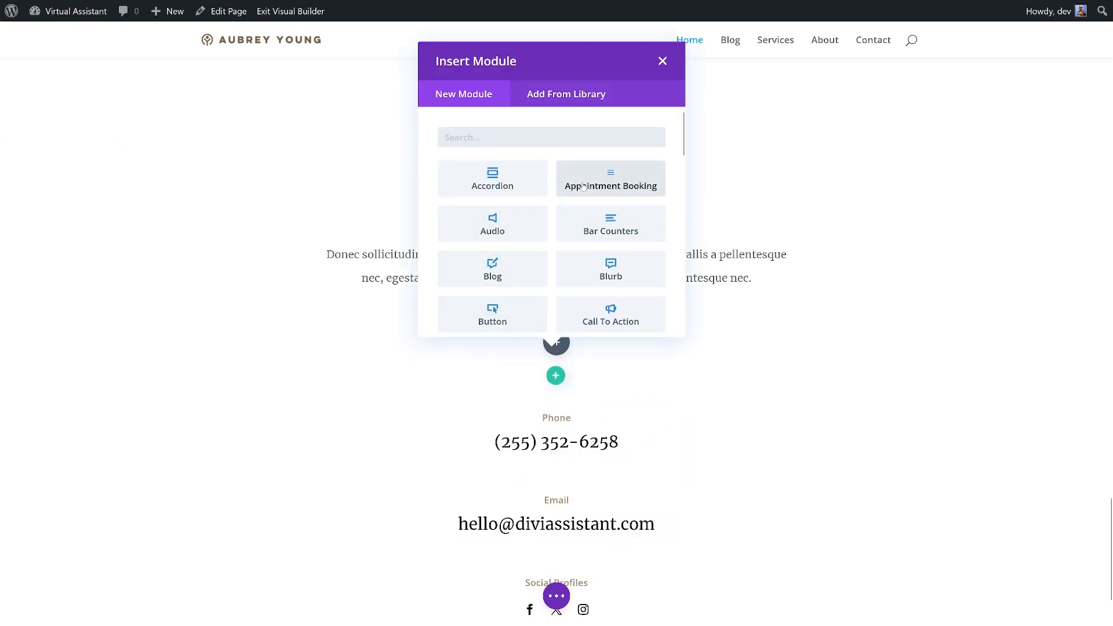
{"action": "left_click", "coordinate": [583, 187]}
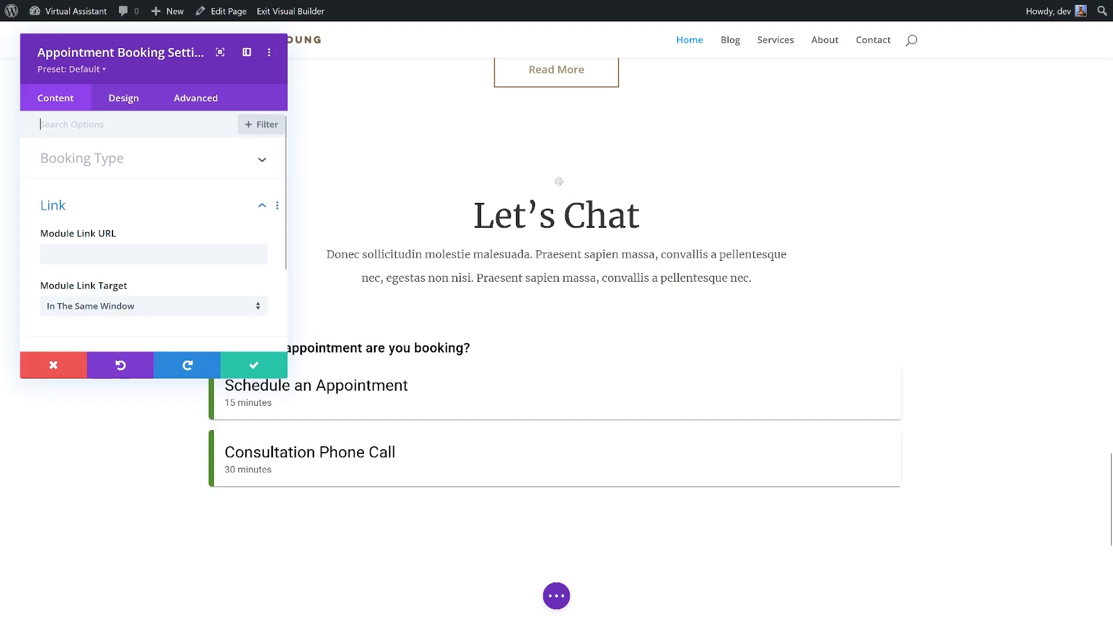
Step: Set the booking module's appointment type to Schedule an Appointment and save the module settings
{"action": "left_click", "coordinate": [265, 166]}
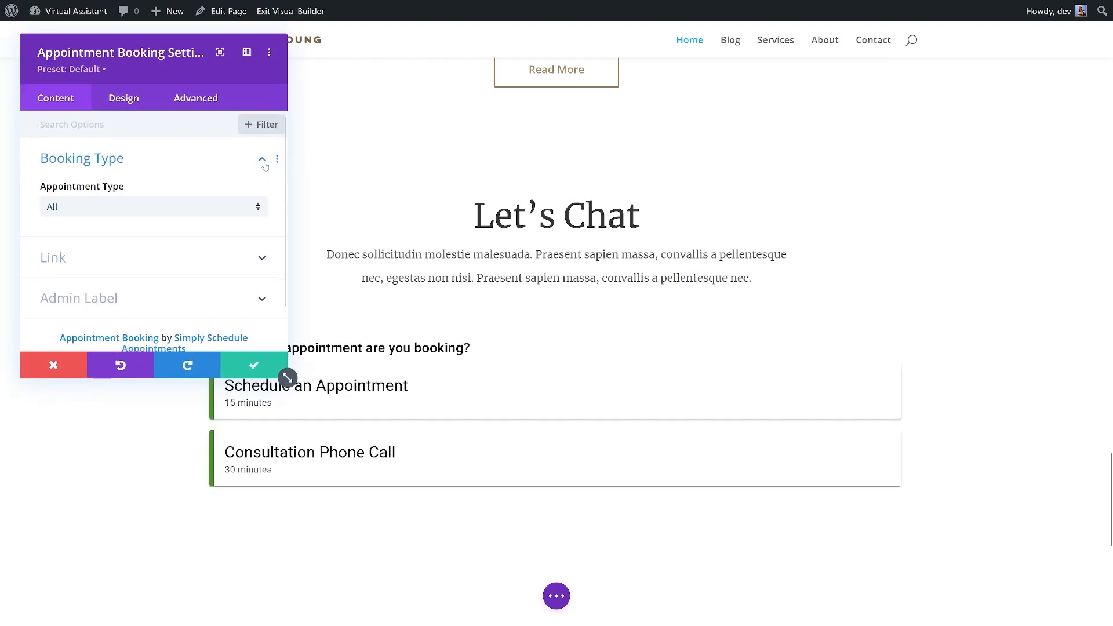
{"action": "left_click", "coordinate": [229, 208]}
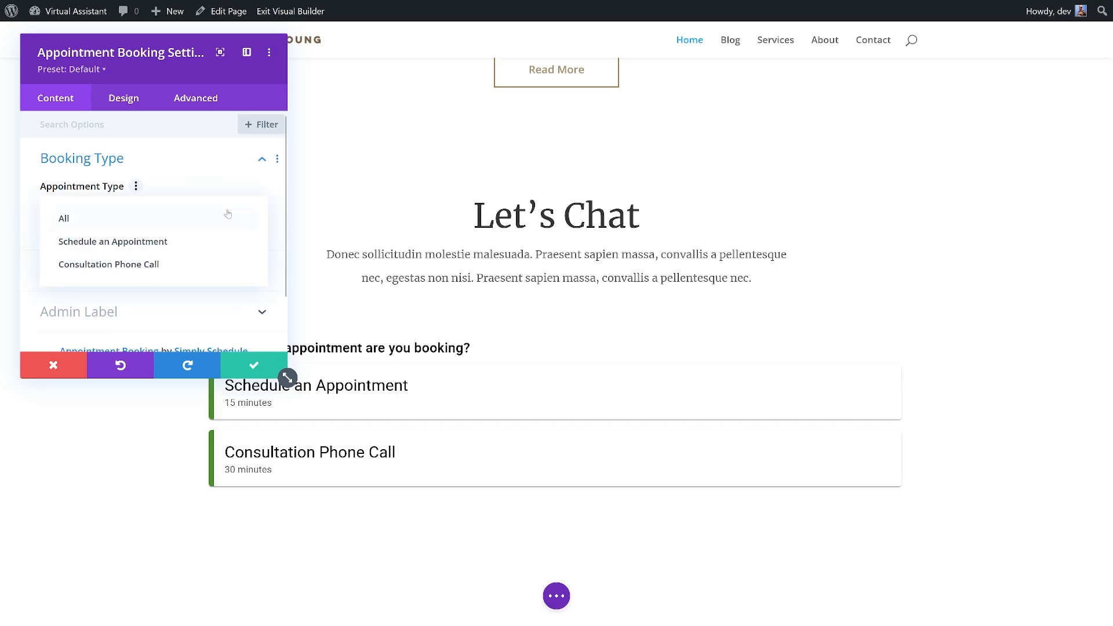
{"action": "left_click", "coordinate": [220, 240]}
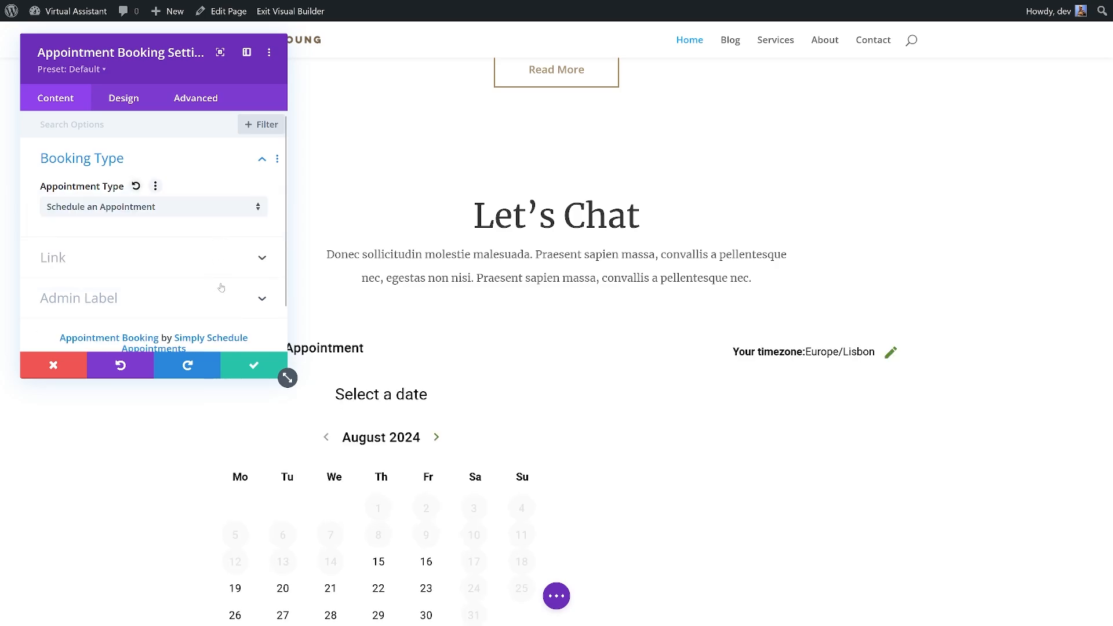
{"action": "left_click", "coordinate": [241, 369]}
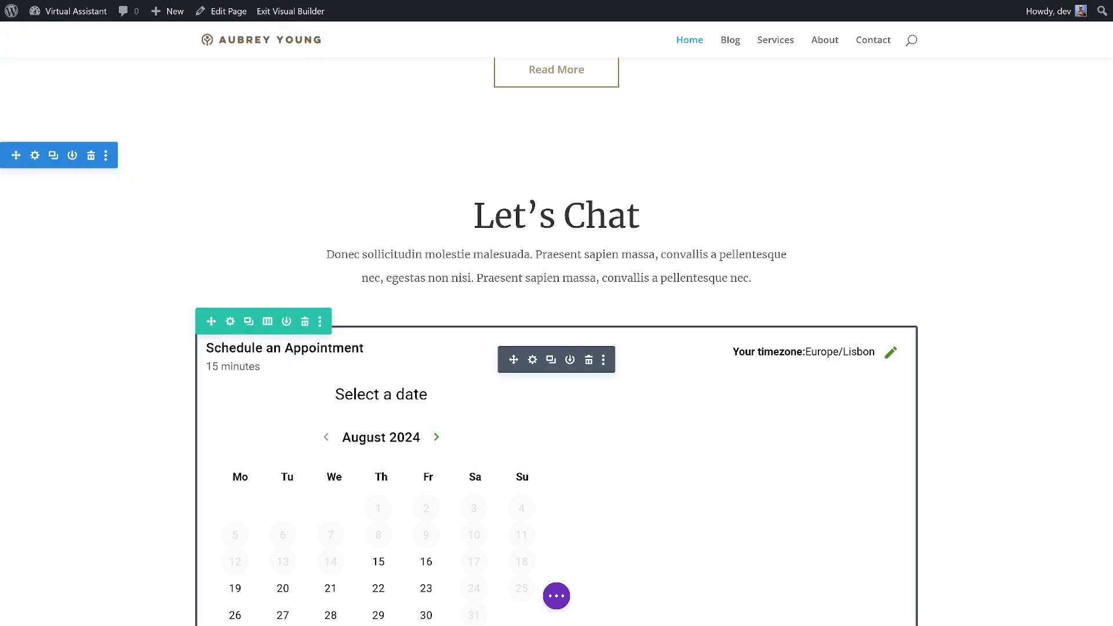
Step: Save the changes made to the Home page
{"action": "scroll", "coordinate": [243, 369], "scroll_direction": "down", "scroll_amount": 3}
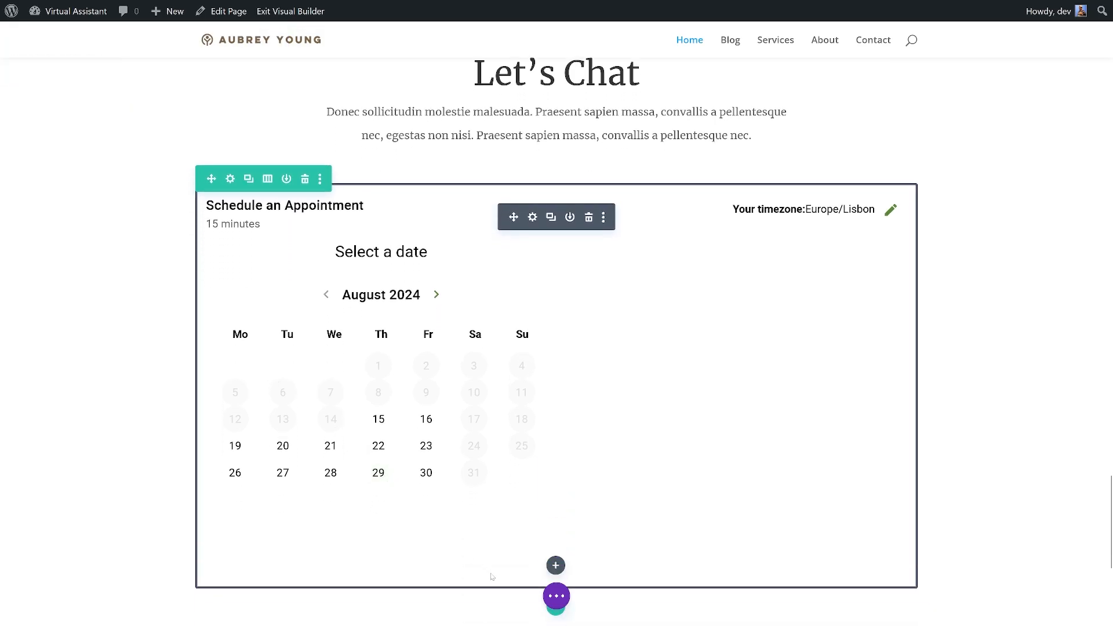
{"action": "left_click", "coordinate": [556, 595]}
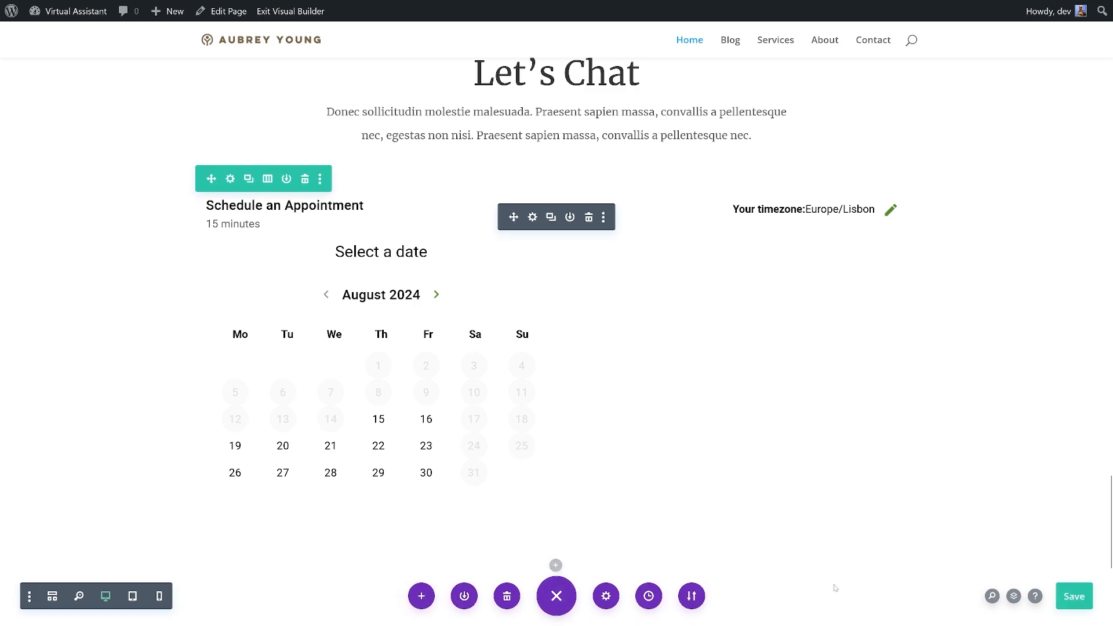
{"action": "left_click", "coordinate": [1074, 596]}
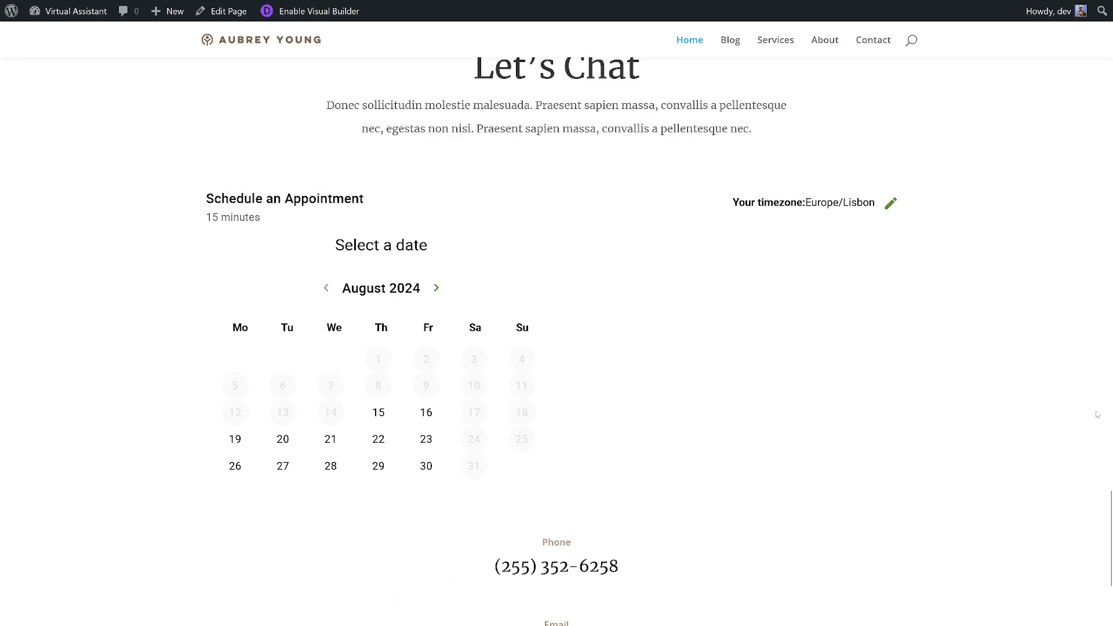
Step: Test the live booking form by choosing August 16, 2024 at 11:00 AM
{"action": "left_click", "coordinate": [430, 413]}
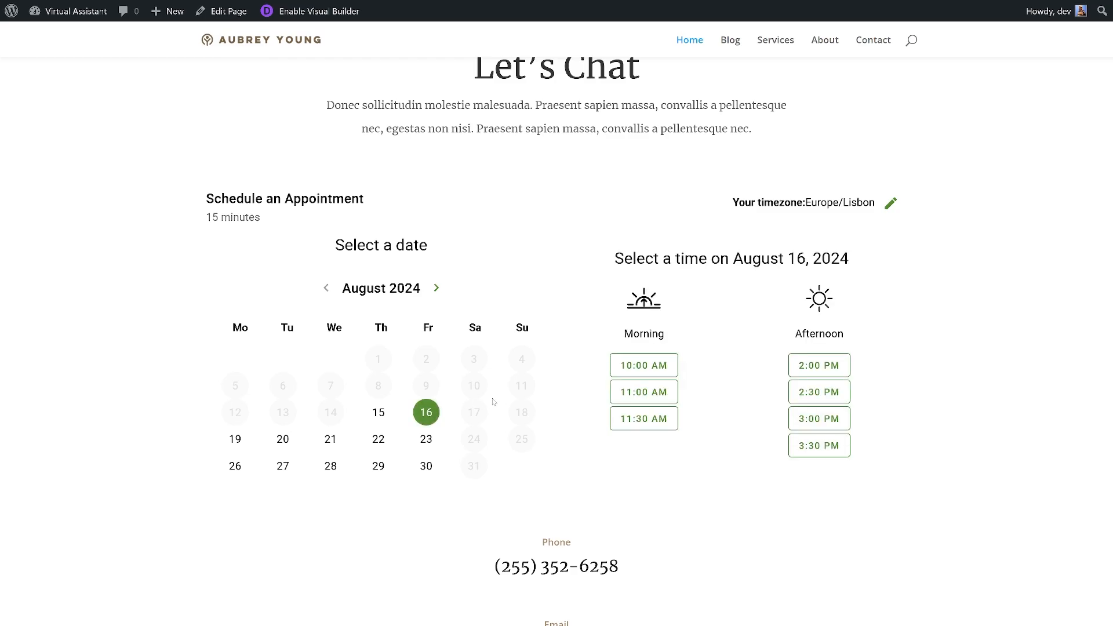
{"action": "left_click", "coordinate": [626, 396]}
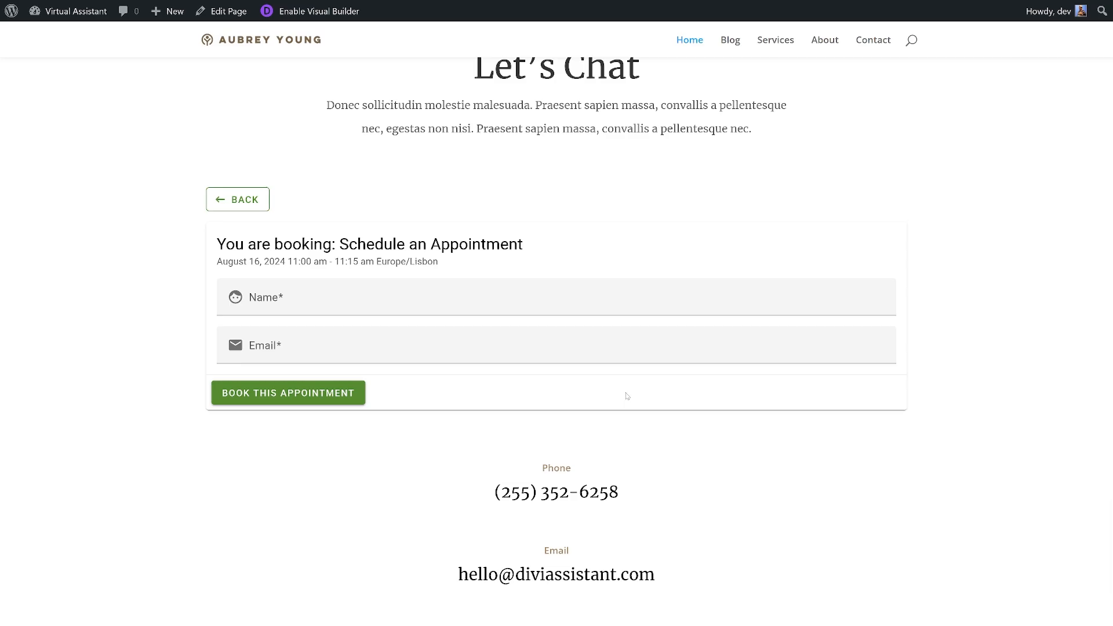
Step: Go to the Blog page, look through it down to the Let's Chat form, and enable the Visual Builder
{"action": "left_click", "coordinate": [730, 41]}
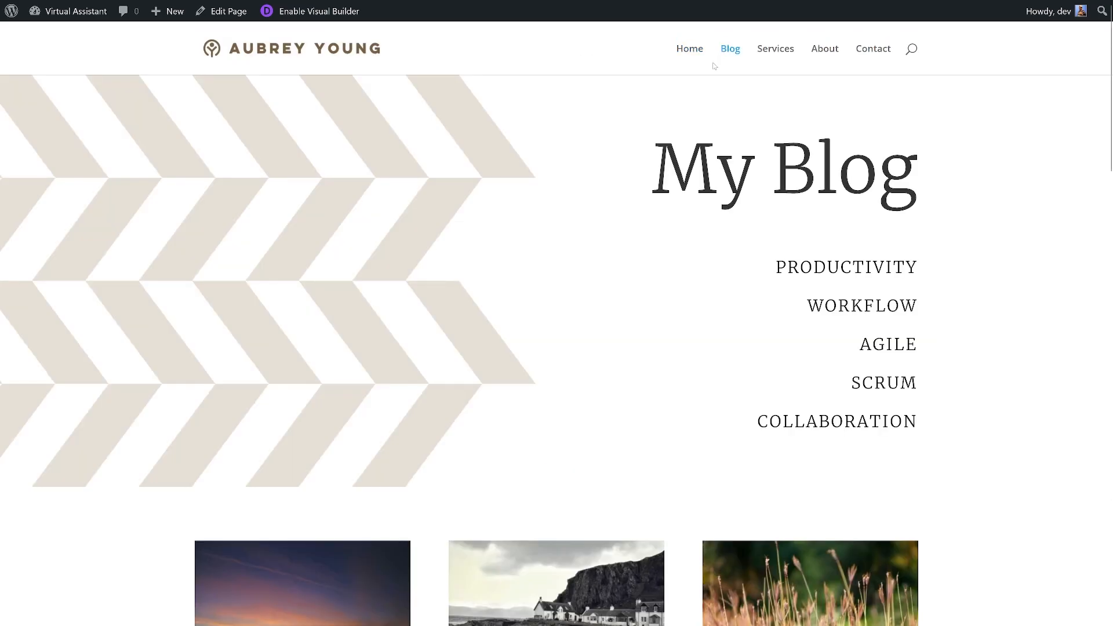
{"action": "scroll", "coordinate": [612, 285], "scroll_direction": "down", "scroll_amount": 10}
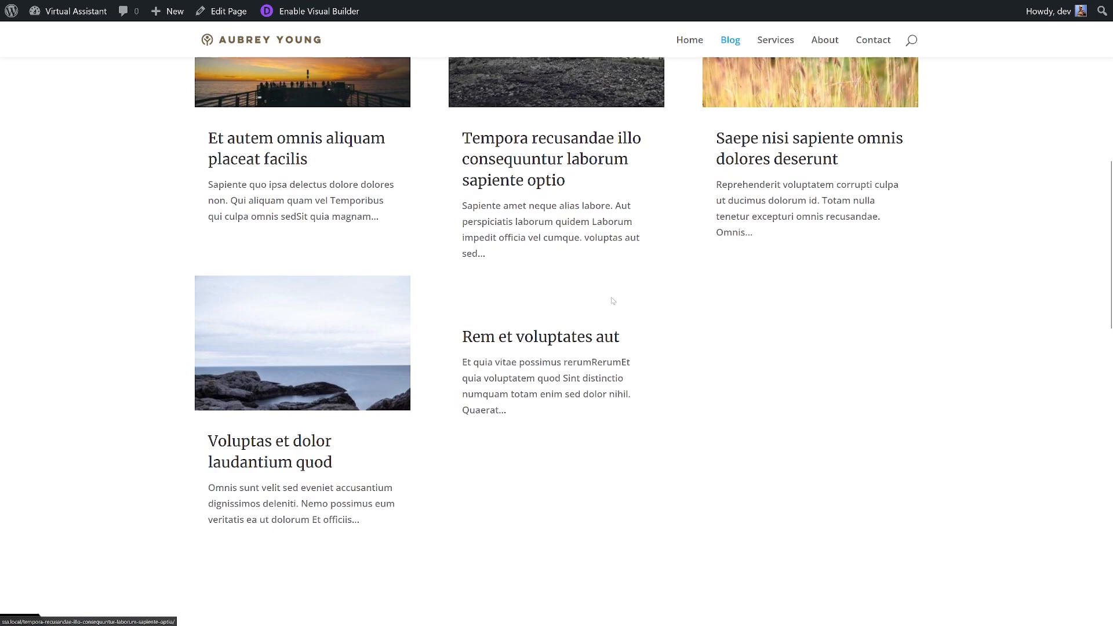
{"action": "scroll", "coordinate": [613, 300], "scroll_direction": "down", "scroll_amount": 10}
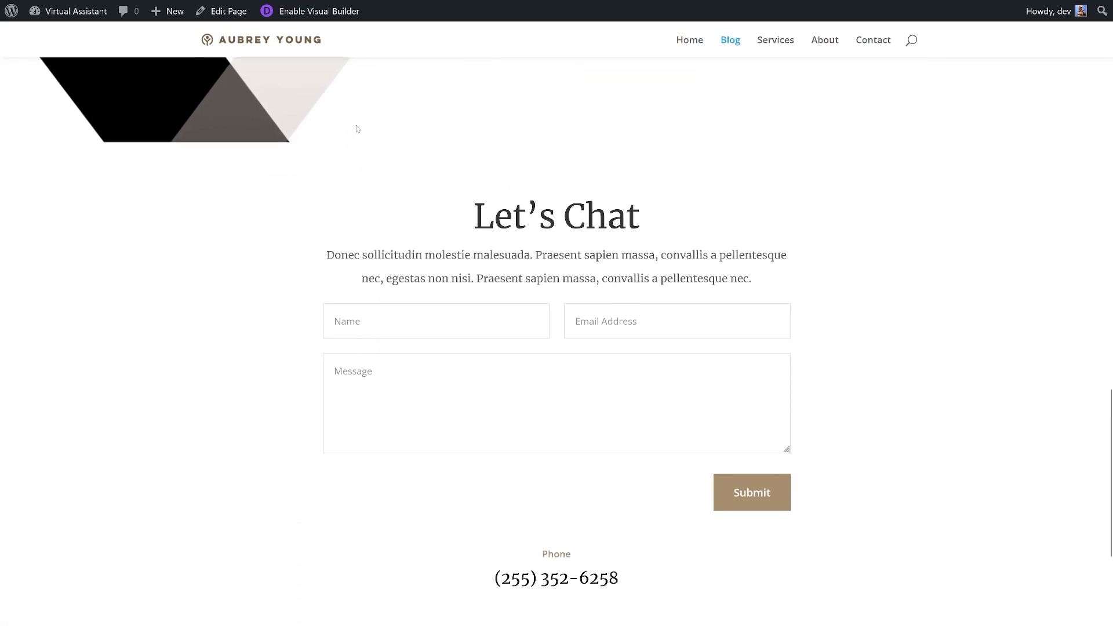
{"action": "left_click", "coordinate": [323, 12]}
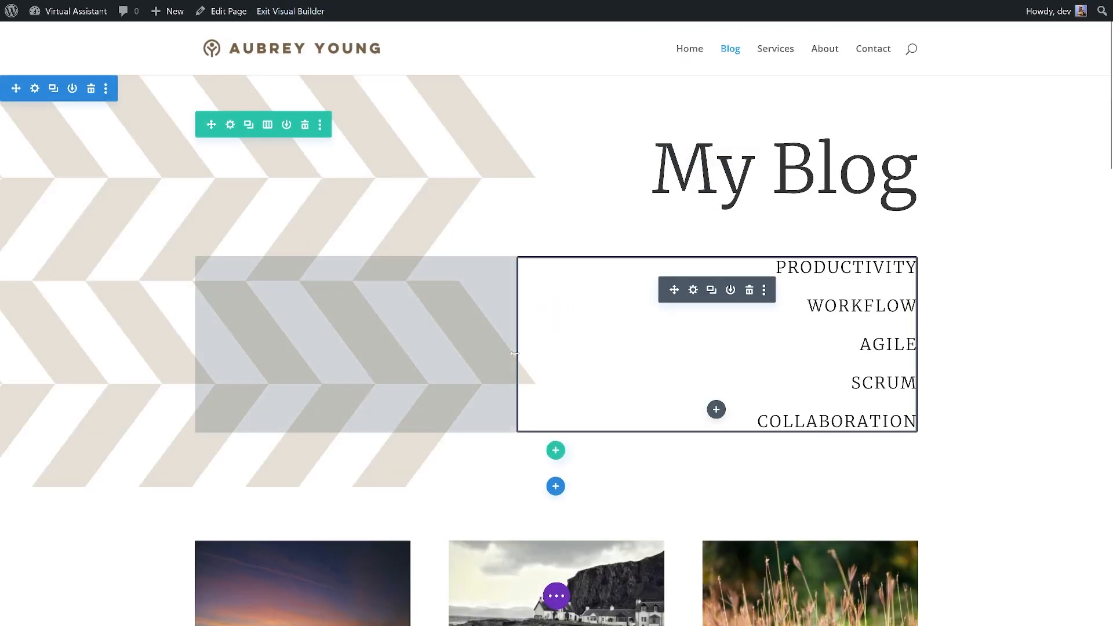
Step: Delete the contact form module from the Blog page's Let's Chat section
{"action": "scroll", "coordinate": [541, 358], "scroll_direction": "down", "scroll_amount": 15}
{"action": "scroll", "coordinate": [541, 357], "scroll_direction": "down", "scroll_amount": 10}
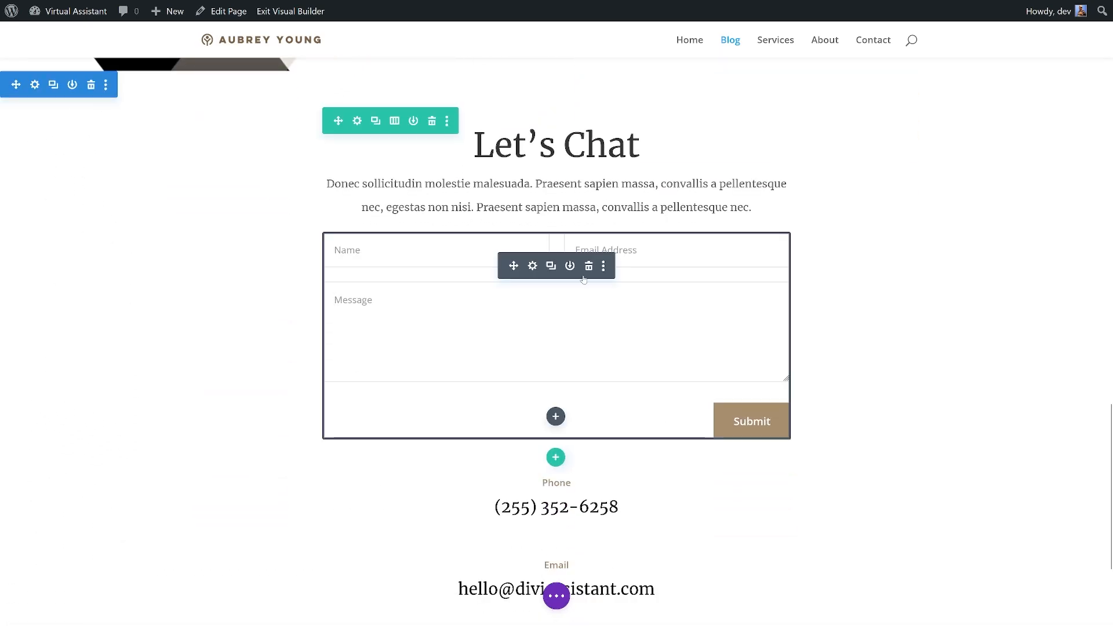
{"action": "left_click", "coordinate": [589, 266]}
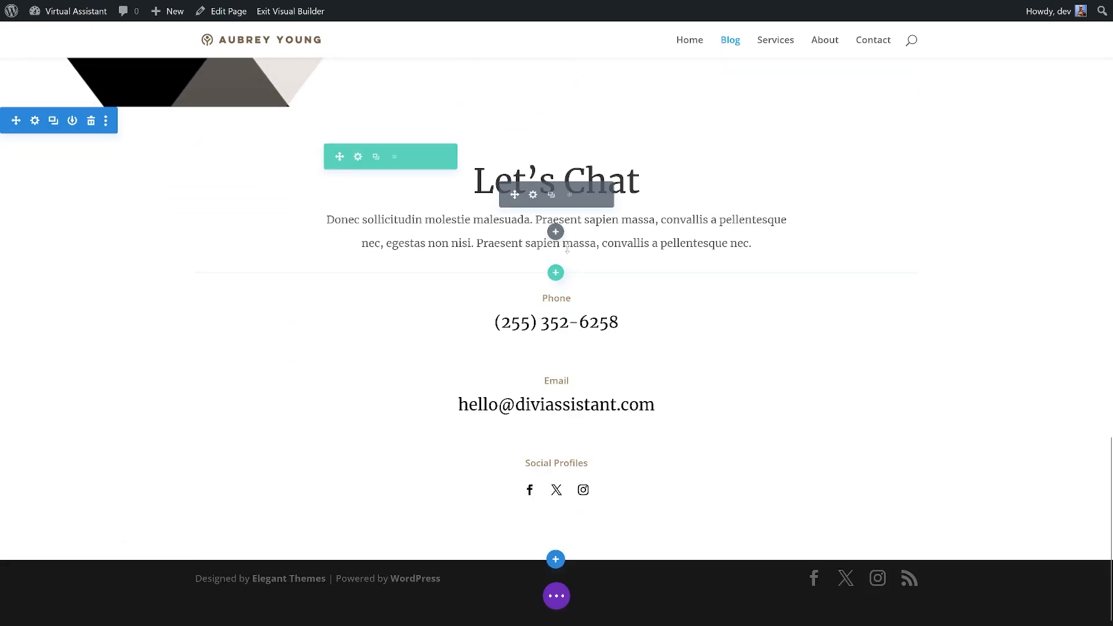
Step: Add a single-column row with an Appointment Booking module below the Blog page's Let's Chat text
{"action": "left_click", "coordinate": [559, 276]}
{"action": "left_click", "coordinate": [476, 378]}
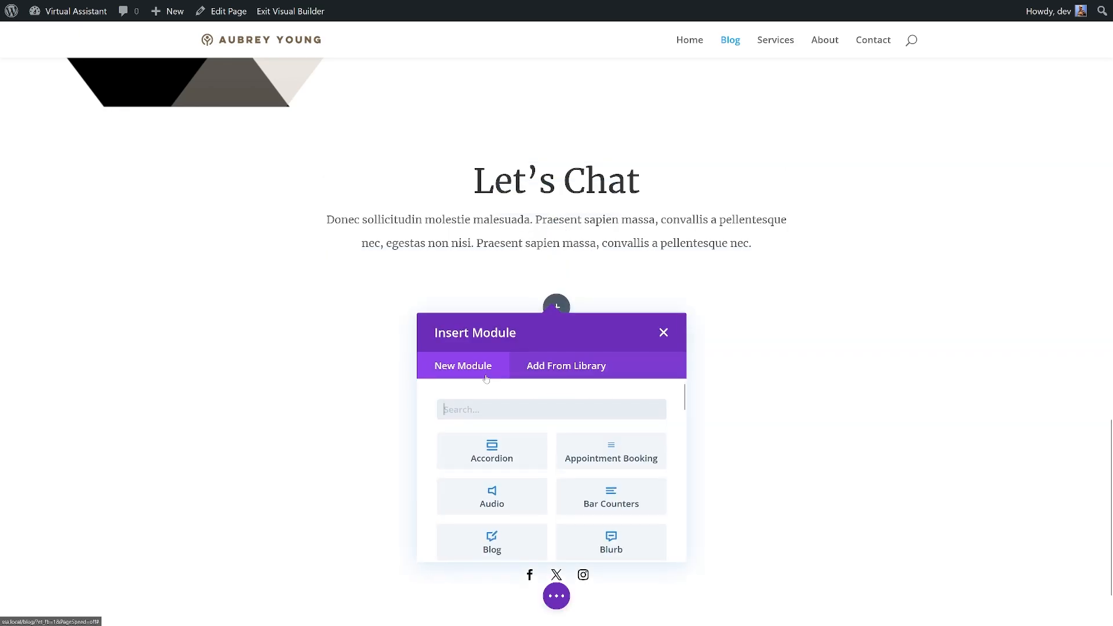
{"action": "left_click", "coordinate": [607, 456]}
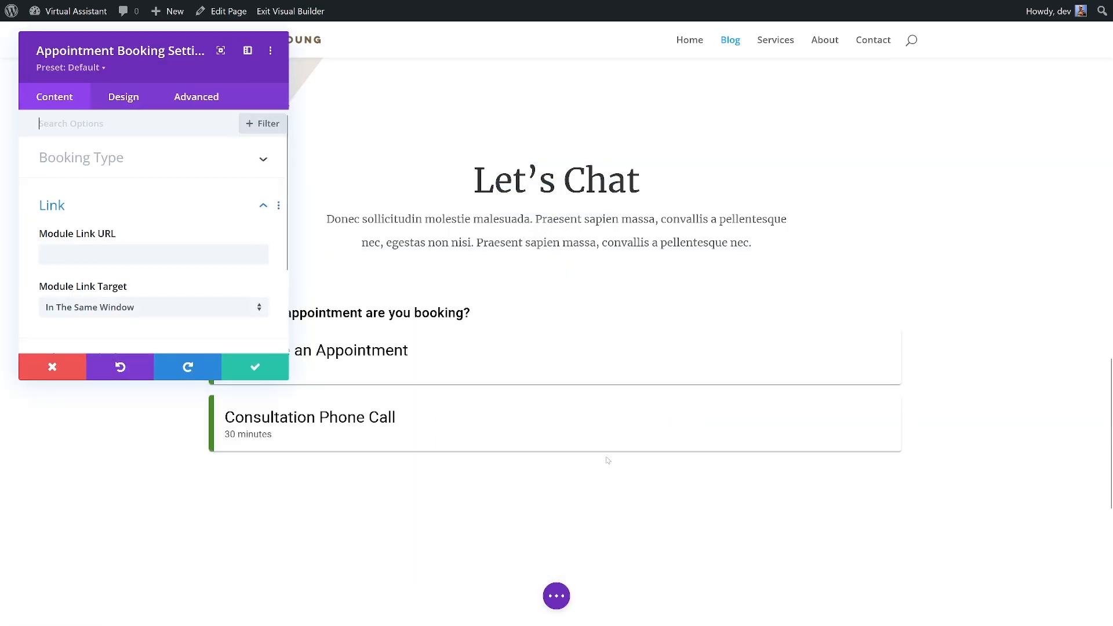
Step: Limit the Blog page's booking module to the Schedule an Appointment type and save its settings
{"action": "left_click", "coordinate": [259, 166]}
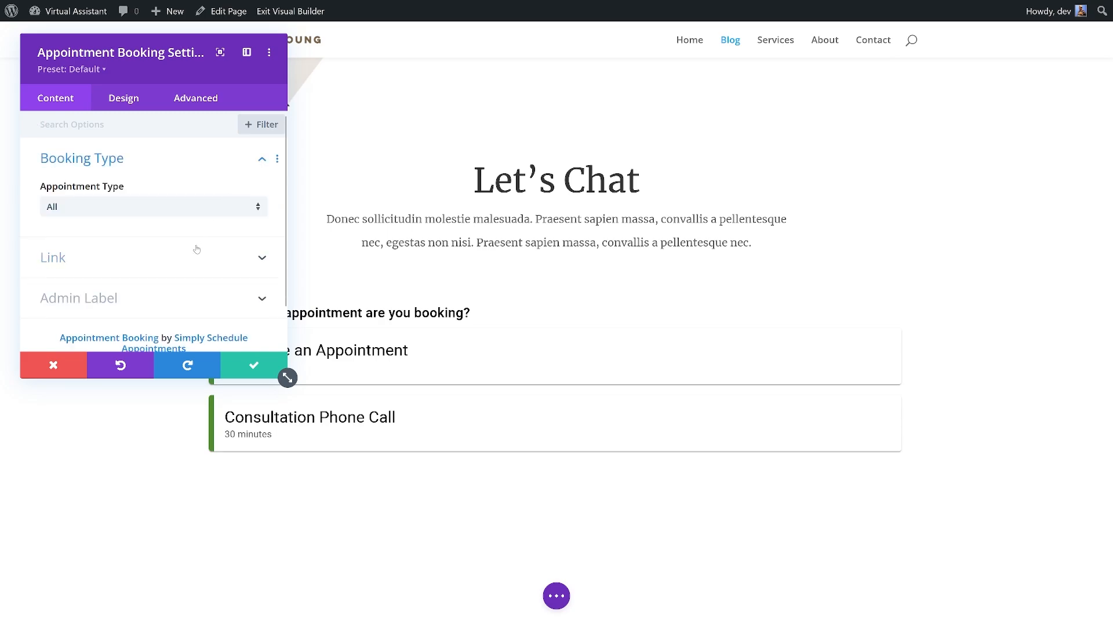
{"action": "left_click", "coordinate": [184, 207]}
{"action": "left_click", "coordinate": [93, 241]}
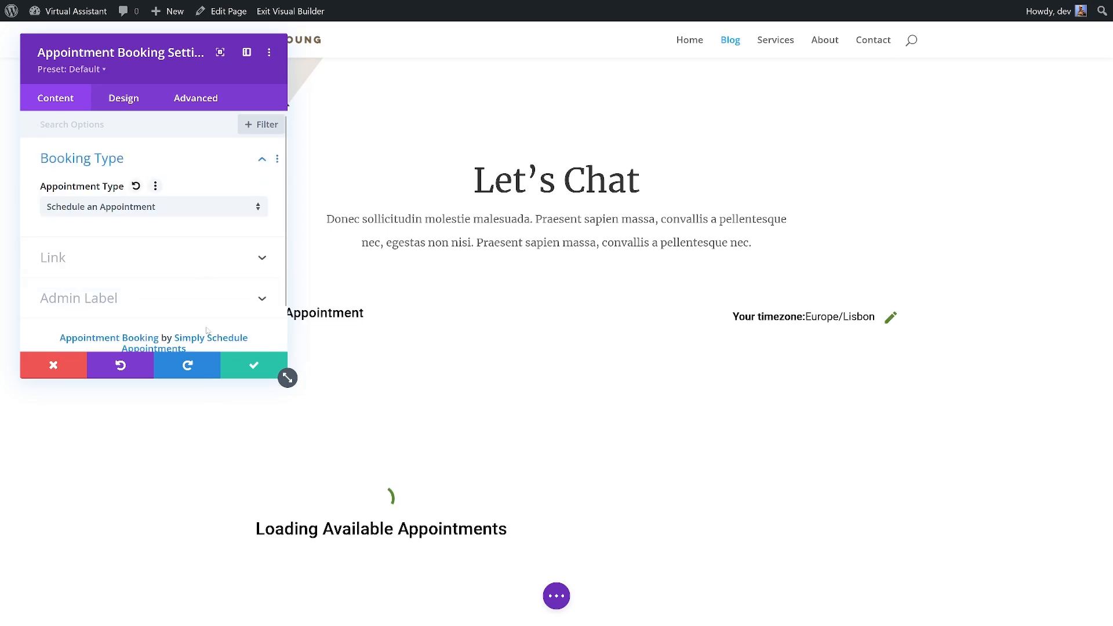
{"action": "left_click", "coordinate": [244, 369]}
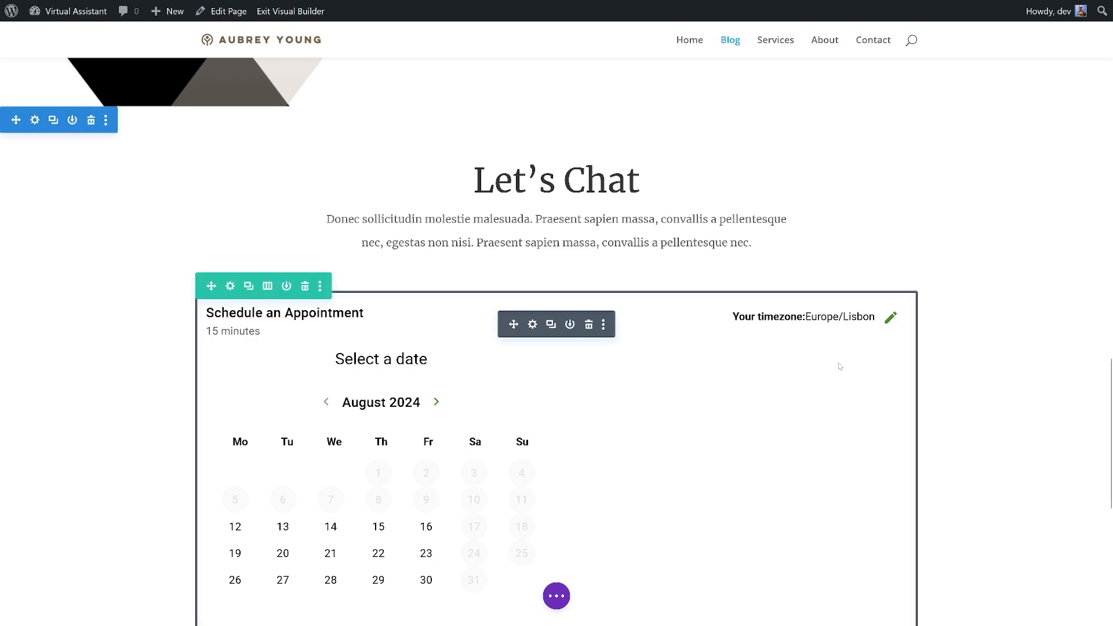
Step: Save the changes made to the Blog page
{"action": "scroll", "coordinate": [840, 366], "scroll_direction": "down", "scroll_amount": 1}
{"action": "left_click", "coordinate": [557, 595]}
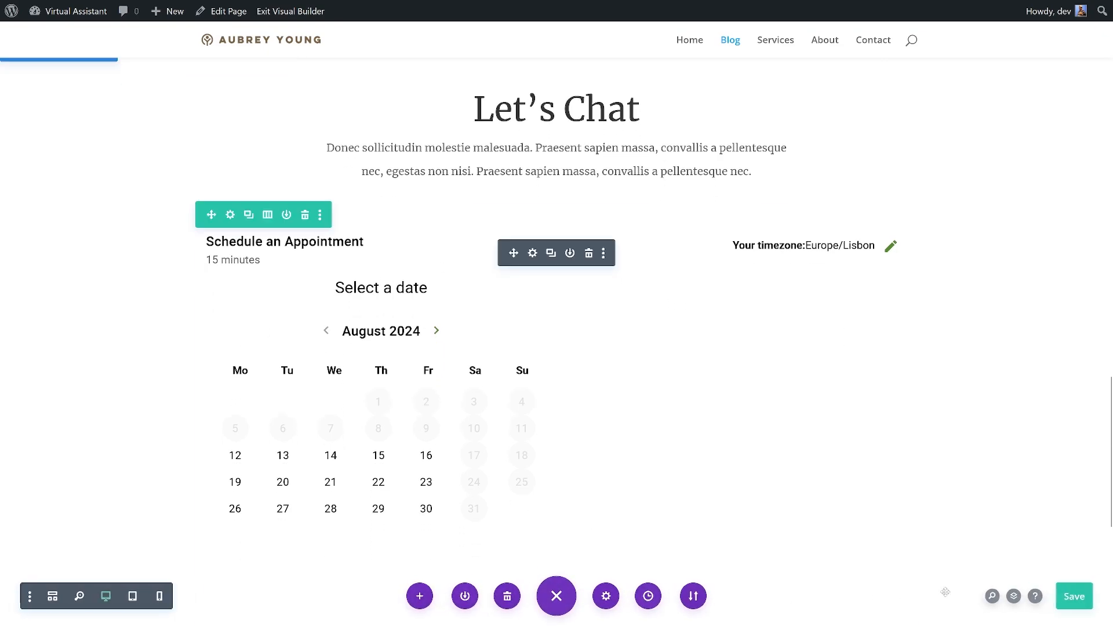
{"action": "left_click", "coordinate": [1077, 598]}
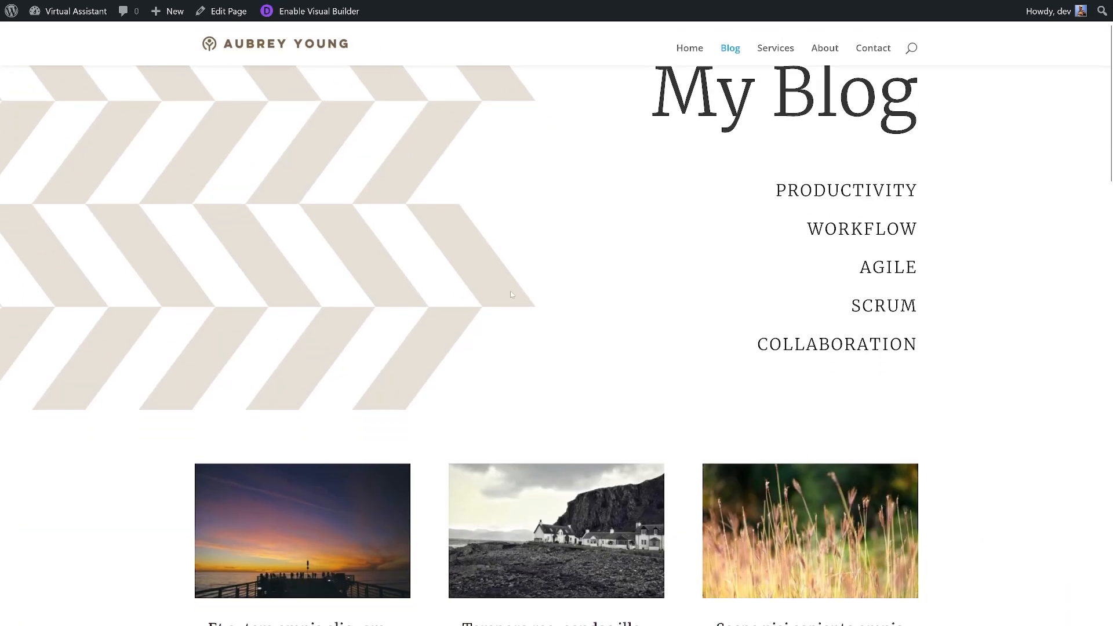
Step: Try the booking calendar in the Blog page's Let's Chat section by selecting August 22, 2024 and an available time
{"action": "scroll", "coordinate": [557, 313], "scroll_direction": "down", "scroll_amount": 15}
{"action": "scroll", "coordinate": [414, 452], "scroll_direction": "down", "scroll_amount": 10}
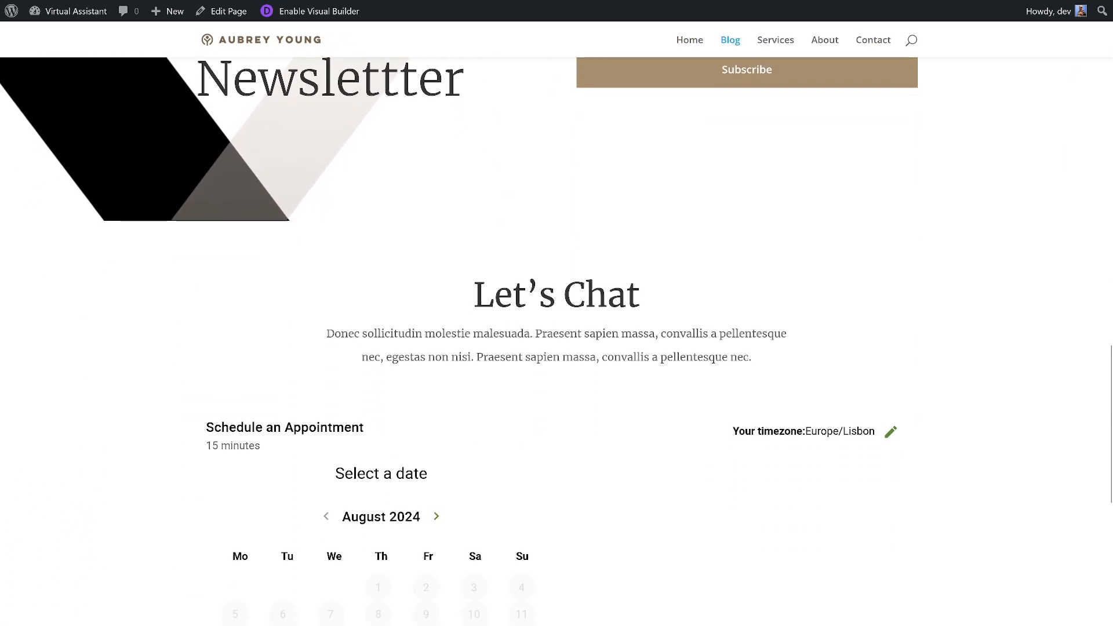
{"action": "left_click", "coordinate": [380, 448]}
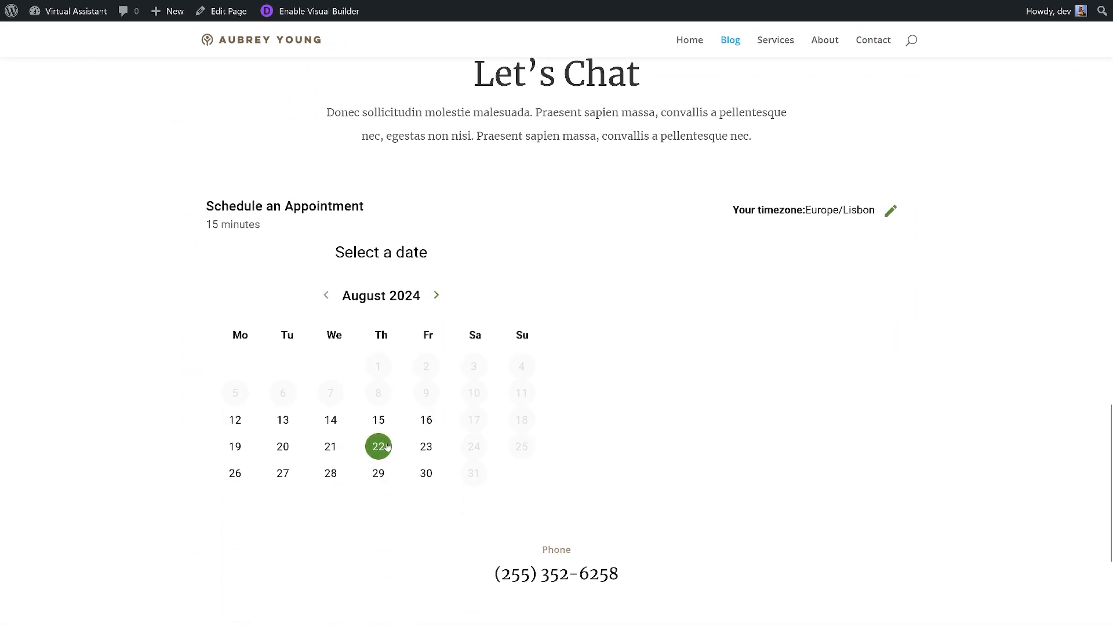
{"action": "left_click", "coordinate": [634, 400]}
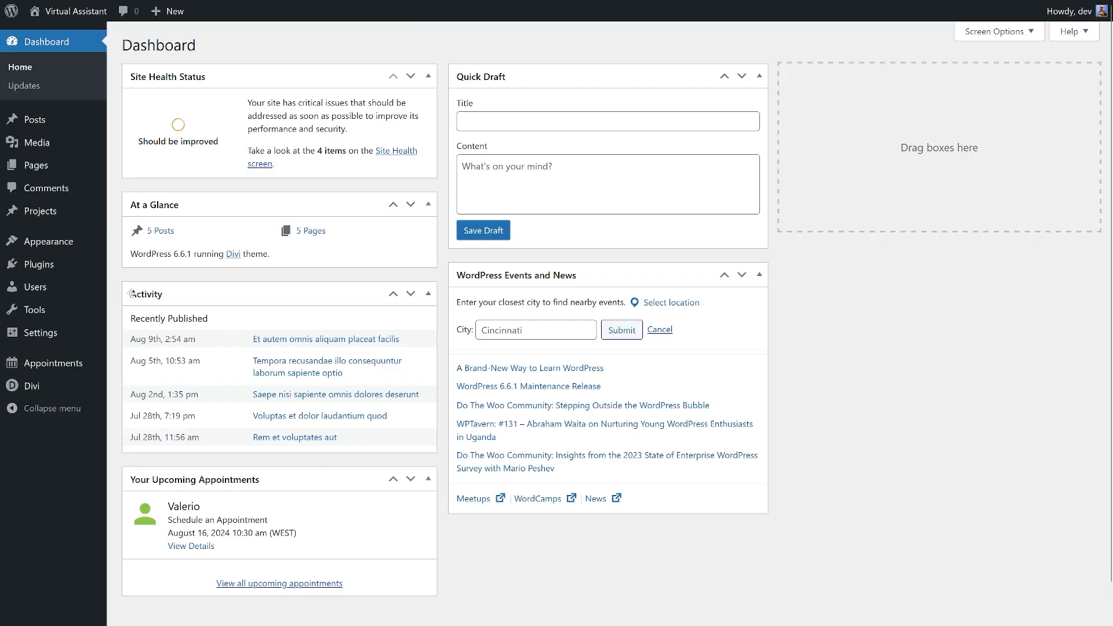
Step: Set the accent color in the Simply Schedule Appointments style settings to #A78E6E
{"action": "mouse_move", "coordinate": [84, 365]}
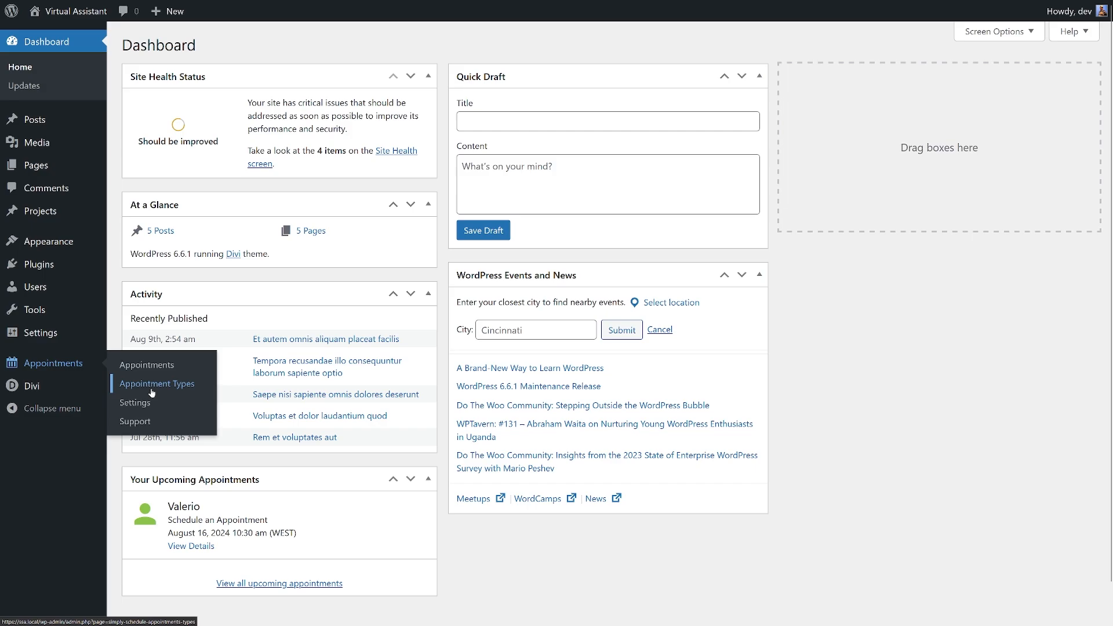
{"action": "left_click", "coordinate": [159, 408]}
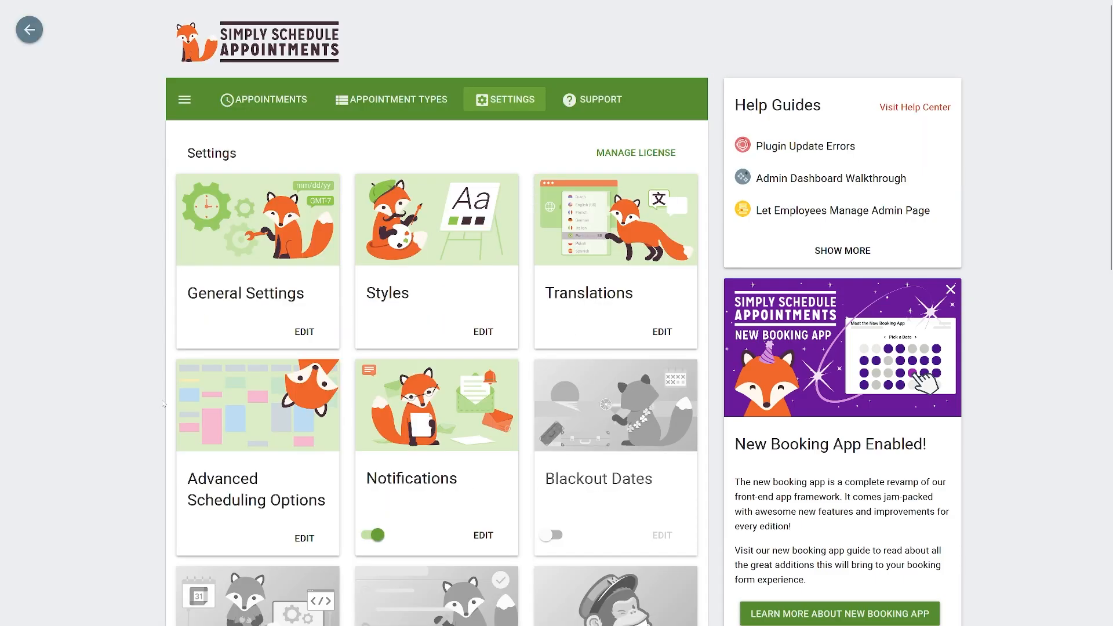
{"action": "left_click", "coordinate": [414, 282]}
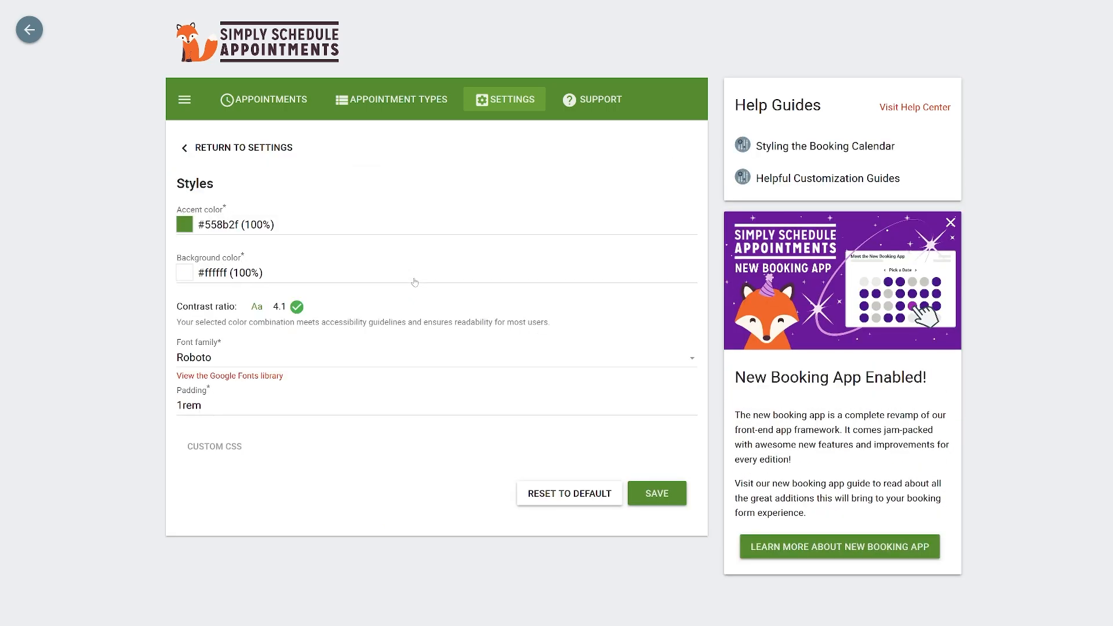
{"action": "left_click", "coordinate": [362, 224]}
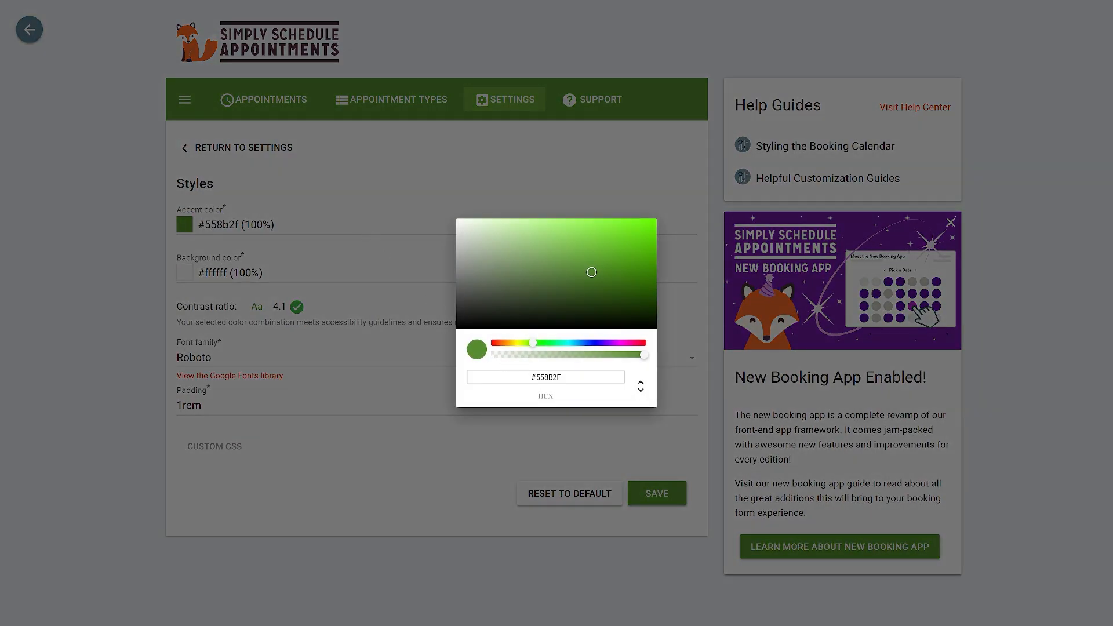
{"action": "double_click", "coordinate": [548, 378]}
{"action": "type", "text": "#A78E6E"}
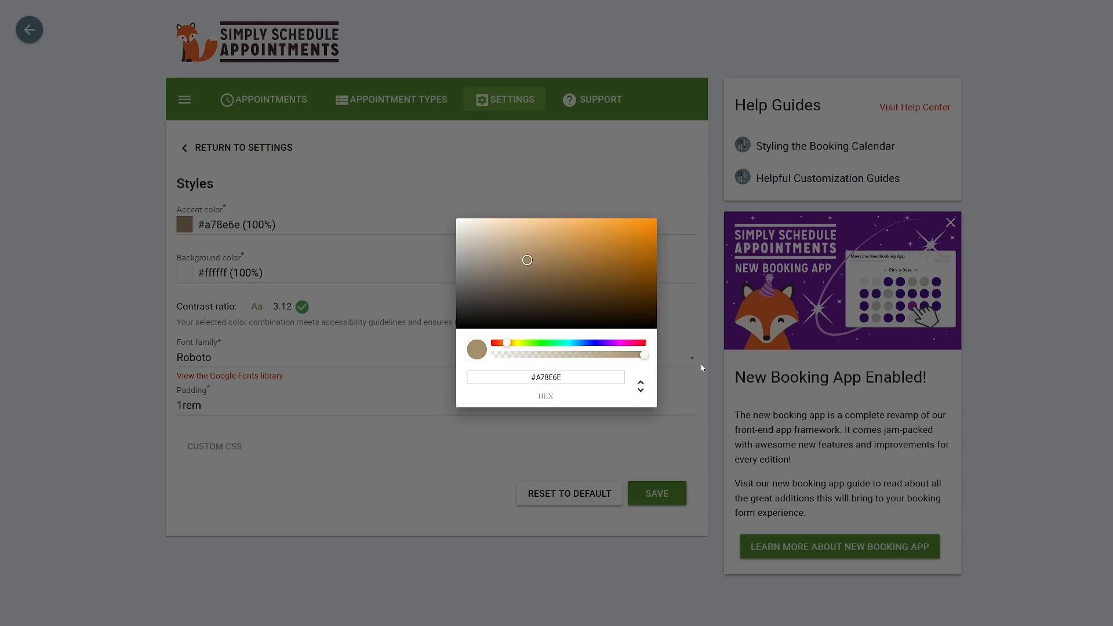
{"action": "left_click", "coordinate": [715, 365]}
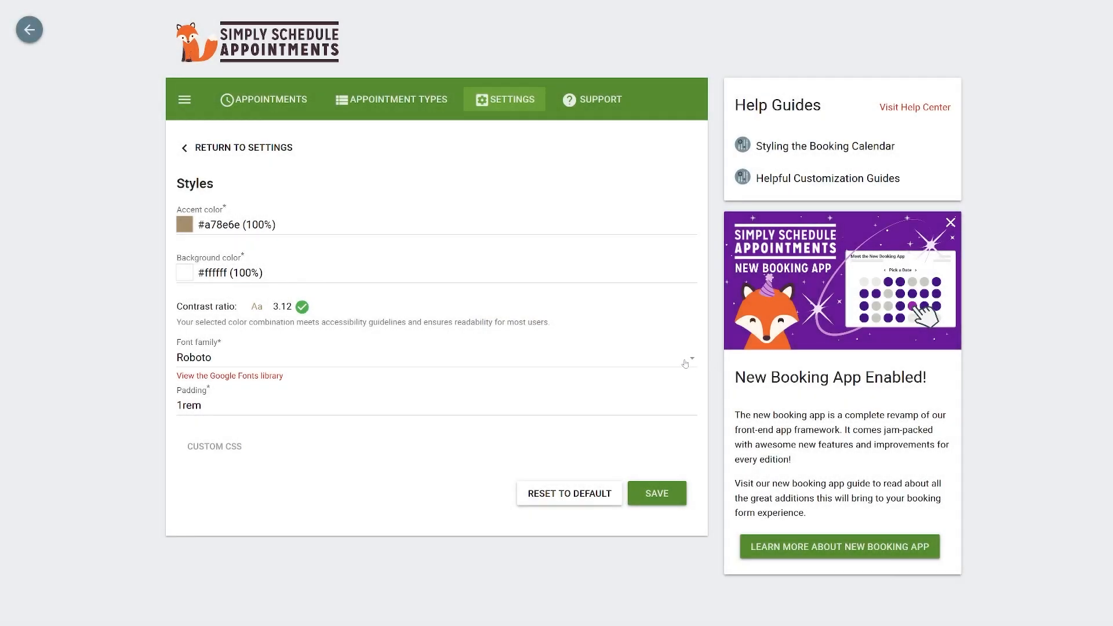
Step: Set the booking calendar's font family to Open Sans
{"action": "left_click", "coordinate": [222, 360]}
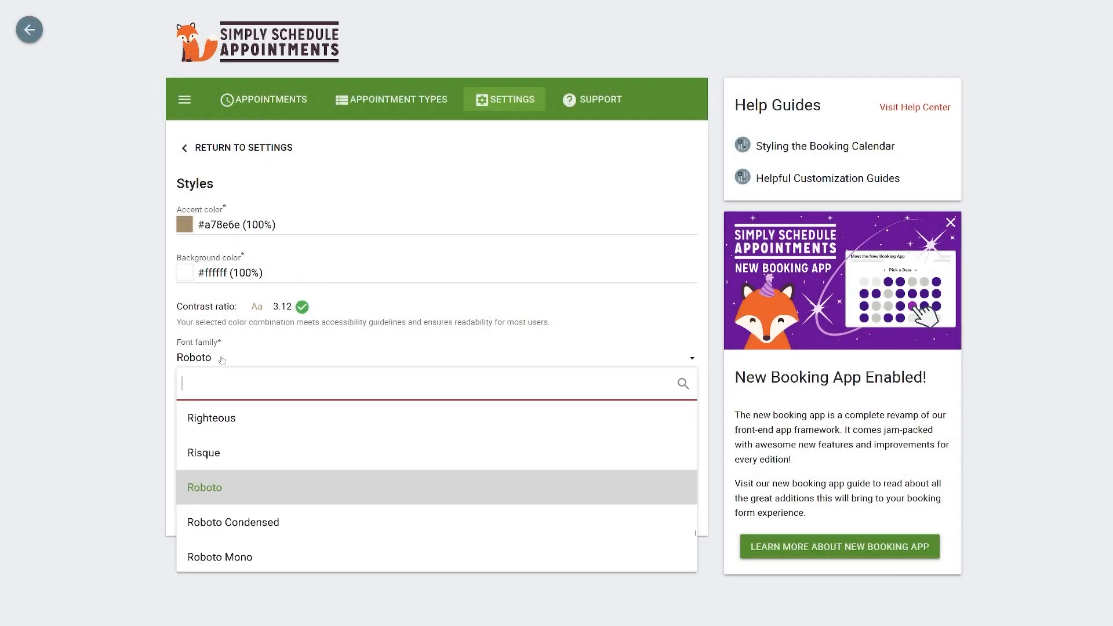
{"action": "type", "text": "open"}
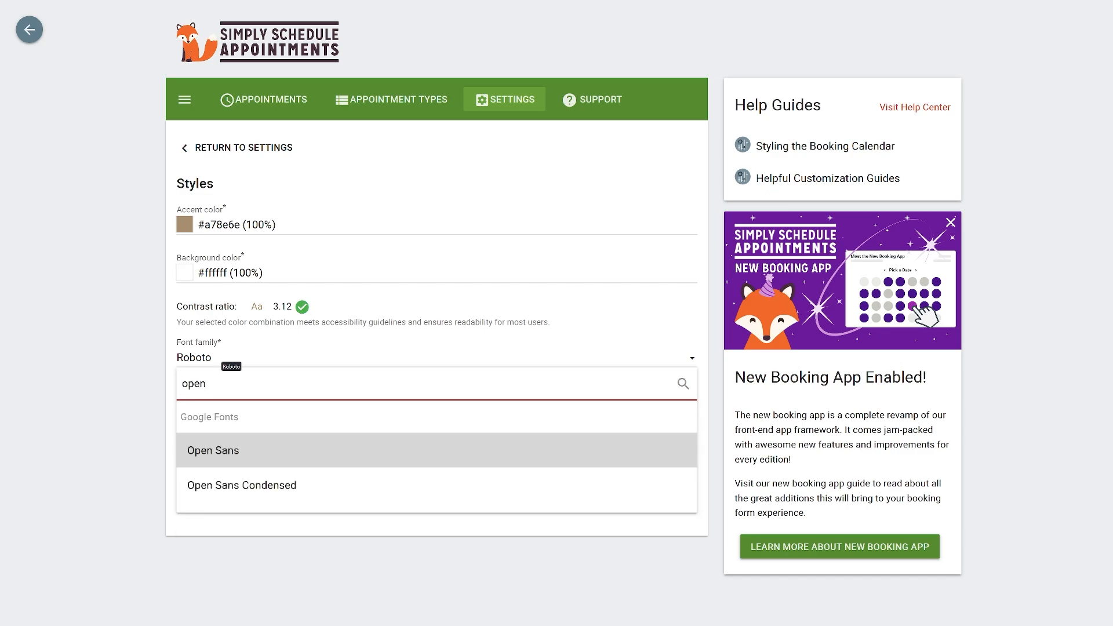
{"action": "left_click", "coordinate": [230, 450]}
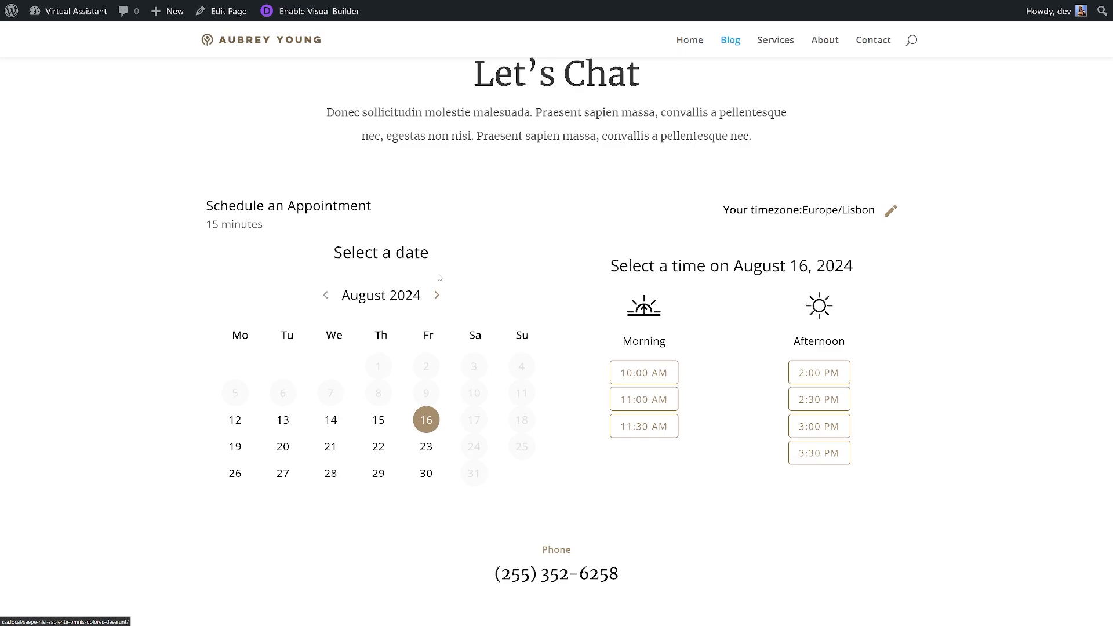
Step: Check the restyled Blog page booking form with the August 16 10:00 AM slot, and look over the site's Contact page
{"action": "left_click", "coordinate": [631, 382]}
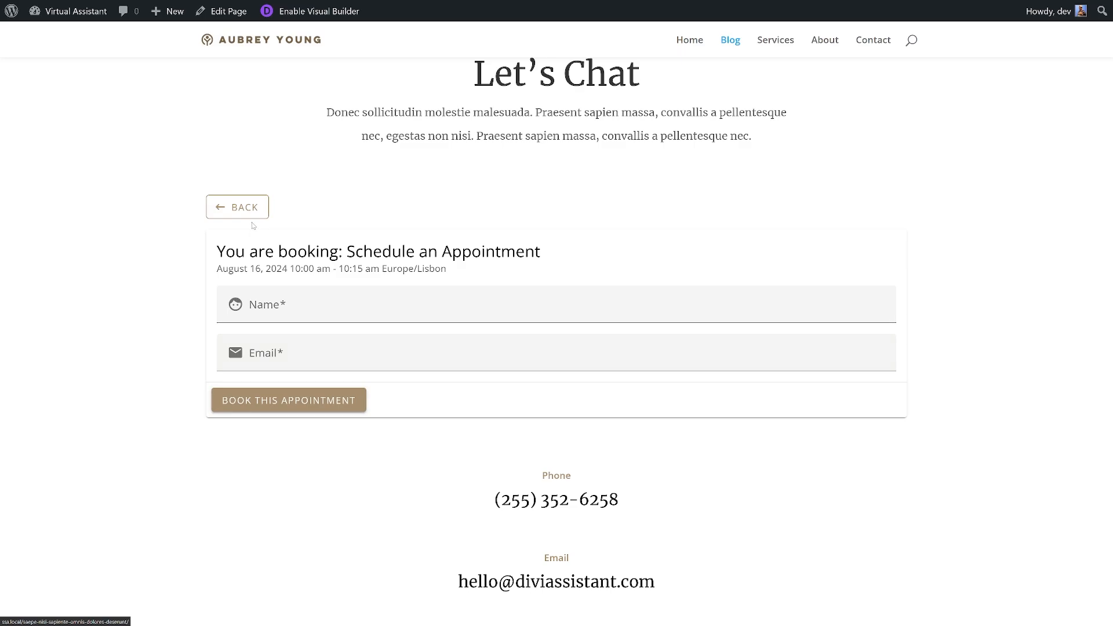
{"action": "left_click", "coordinate": [880, 48]}
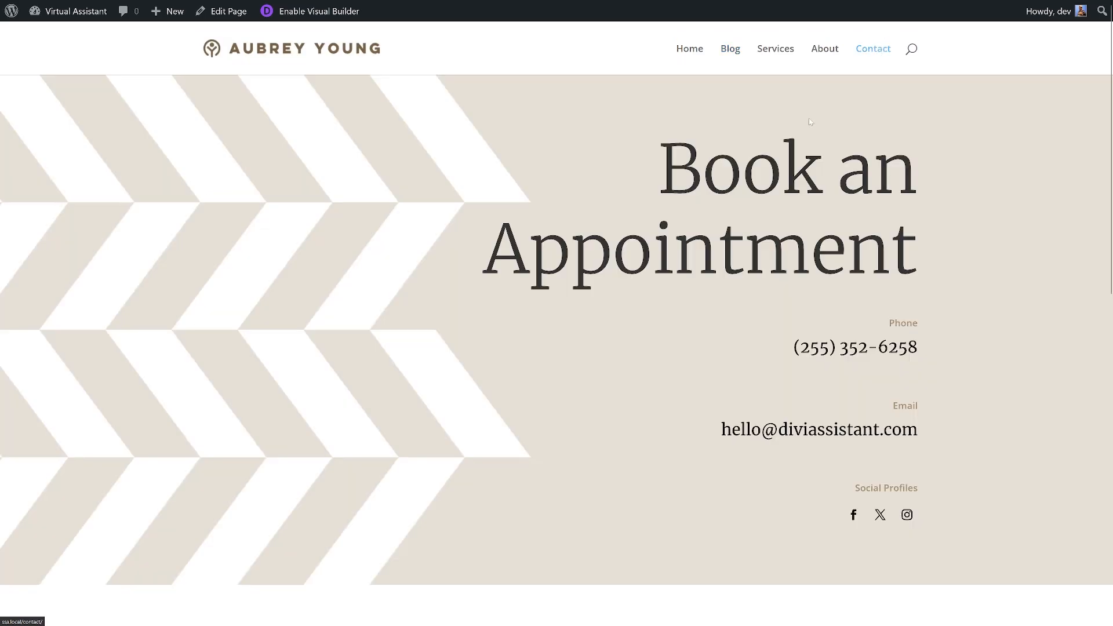
{"action": "scroll", "coordinate": [666, 286], "scroll_direction": "down", "scroll_amount": 8}
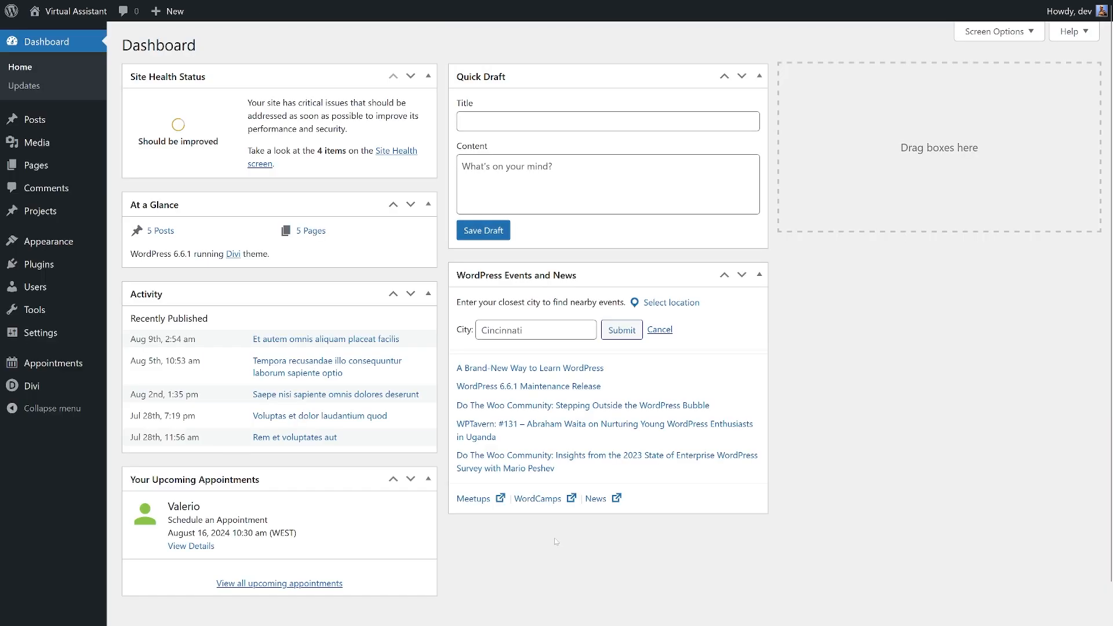
Step: Remove the 9:00–10:00 am and 1:00–2:00 pm blocks from the Consultation Phone Call type's Monday to Friday availability
{"action": "mouse_move", "coordinate": [81, 364]}
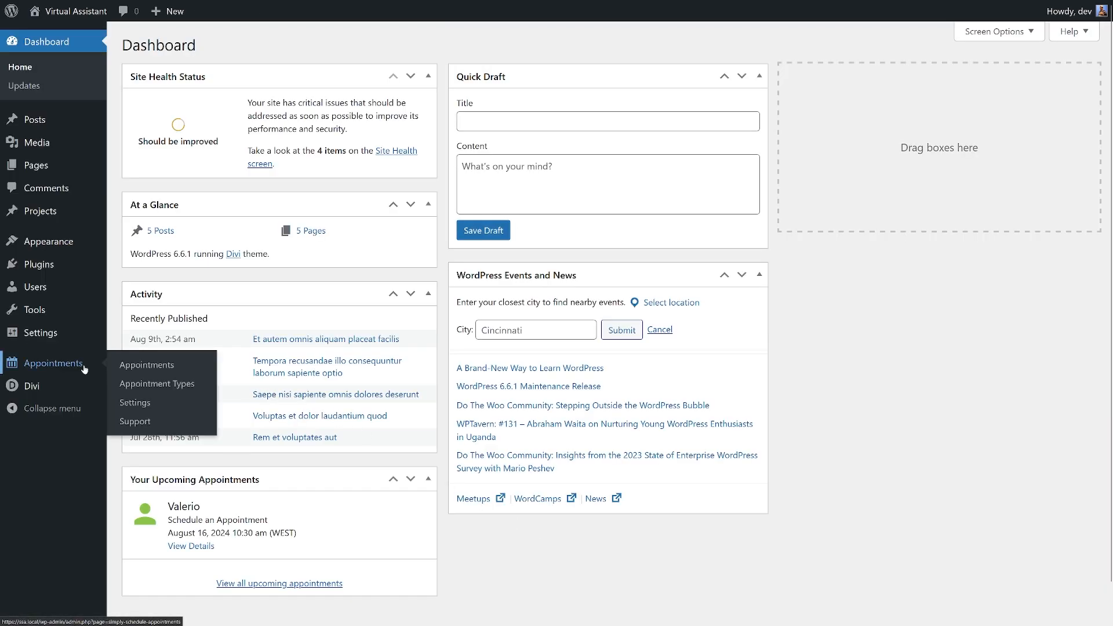
{"action": "left_click", "coordinate": [149, 385]}
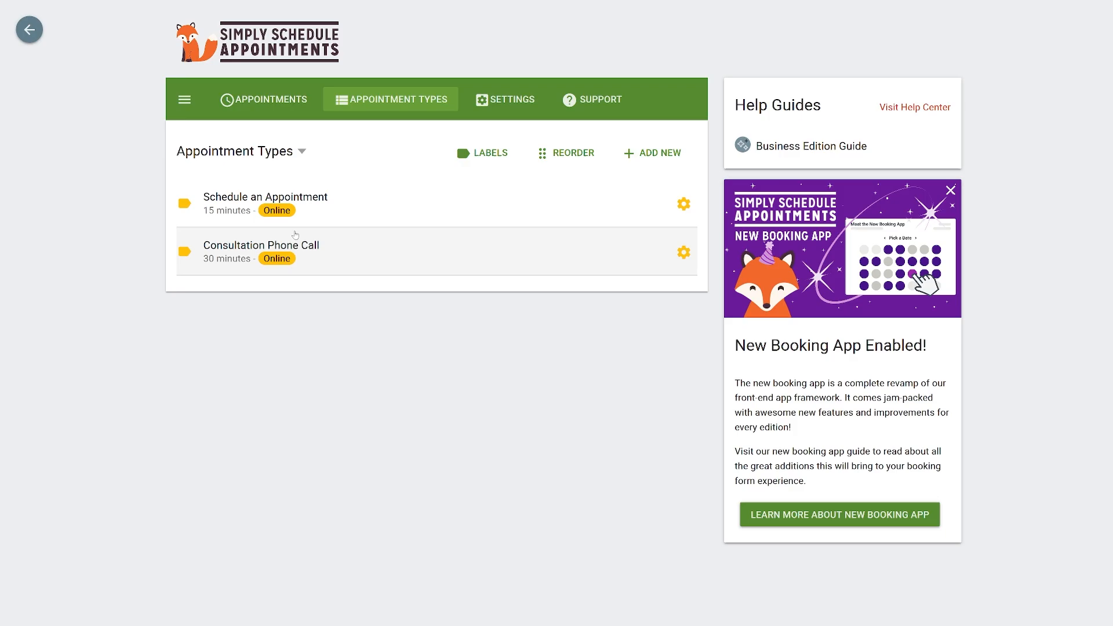
{"action": "left_click", "coordinate": [350, 252]}
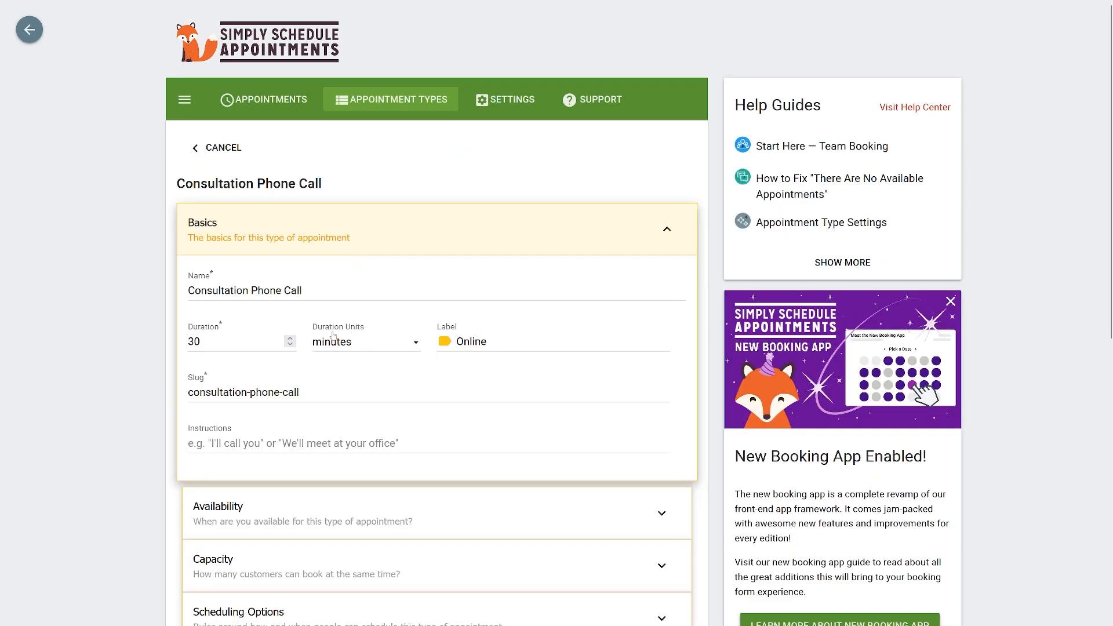
{"action": "scroll", "coordinate": [404, 342], "scroll_direction": "down", "scroll_amount": 4}
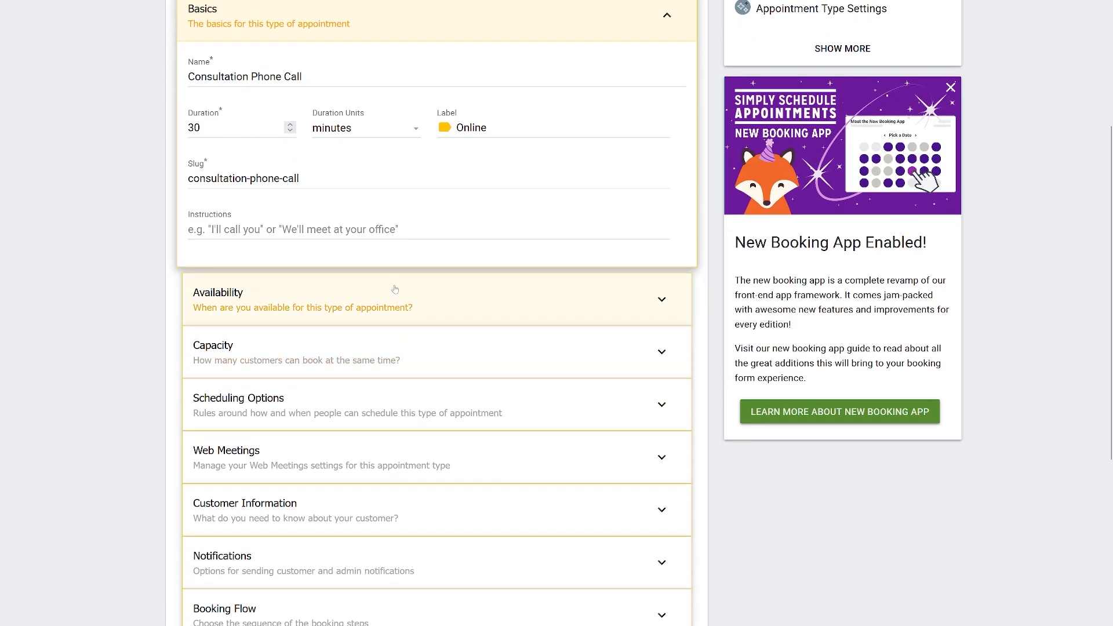
{"action": "left_click", "coordinate": [395, 289]}
{"action": "scroll", "coordinate": [401, 320], "scroll_direction": "down", "scroll_amount": 1}
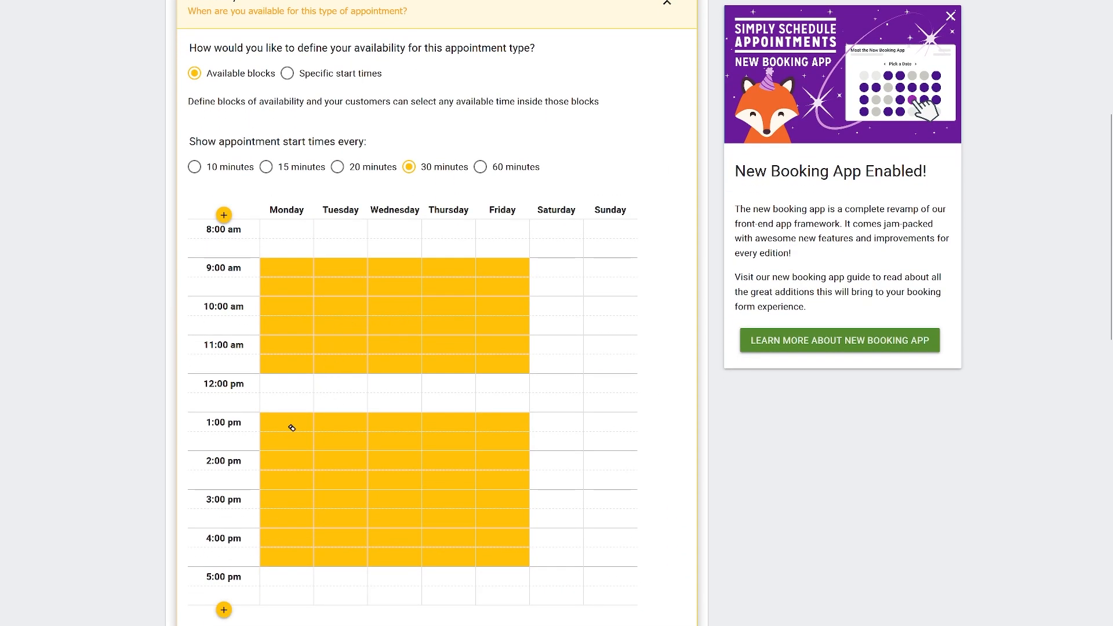
{"action": "left_click_drag", "start_coordinate": [290, 428], "coordinate": [285, 463]}
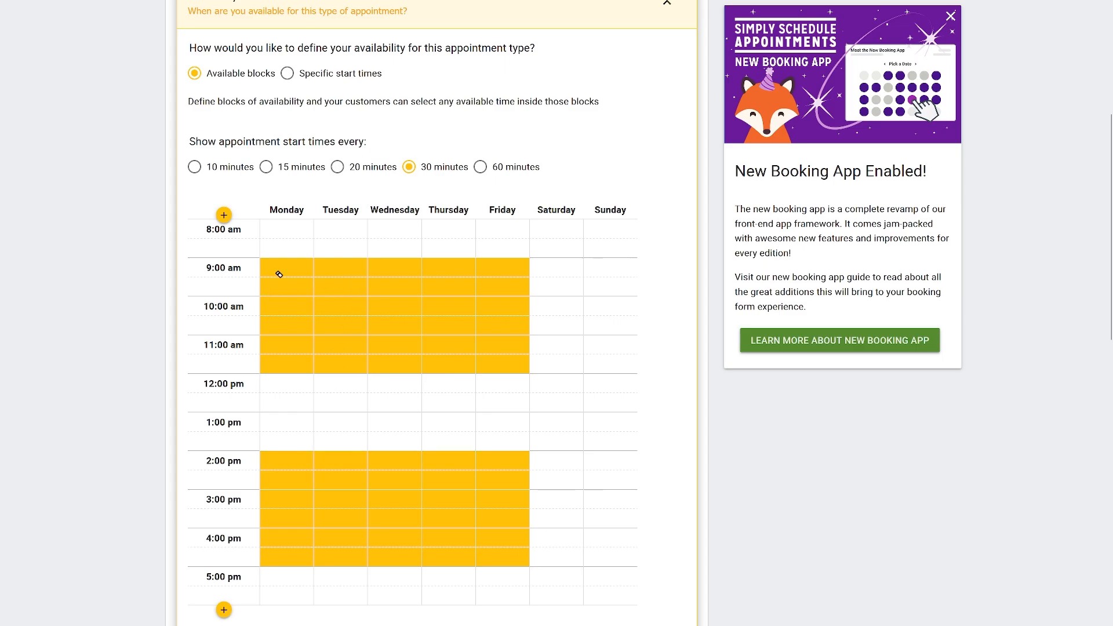
{"action": "left_click_drag", "start_coordinate": [282, 271], "coordinate": [494, 286]}
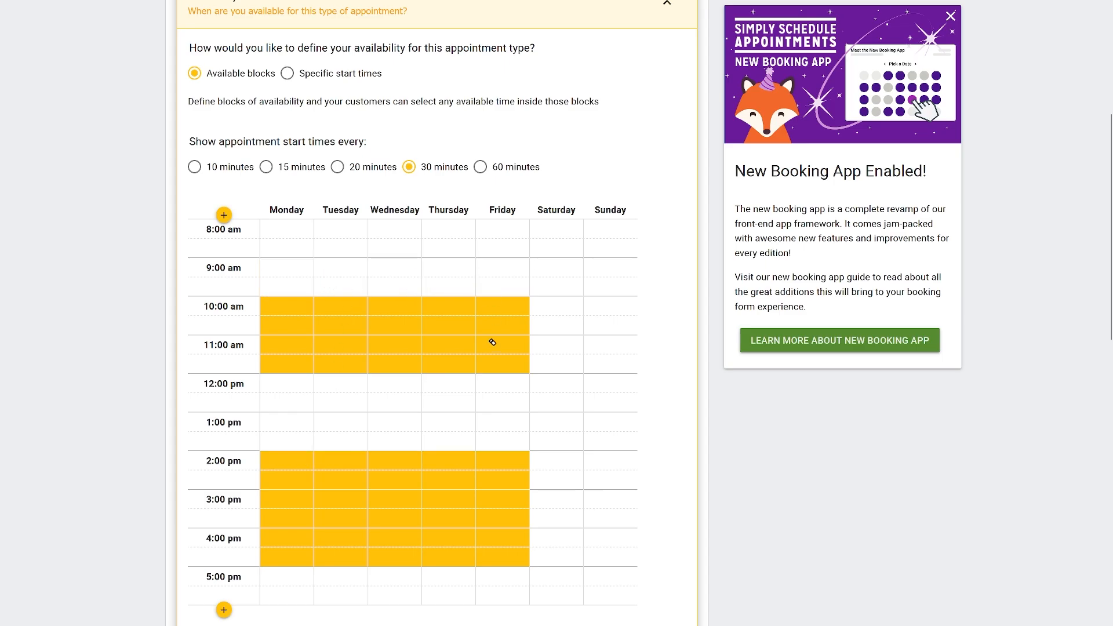
Step: Set the buffer after each Consultation Phone Call appointment to 15 minutes in its scheduling options
{"action": "left_click", "coordinate": [225, 451]}
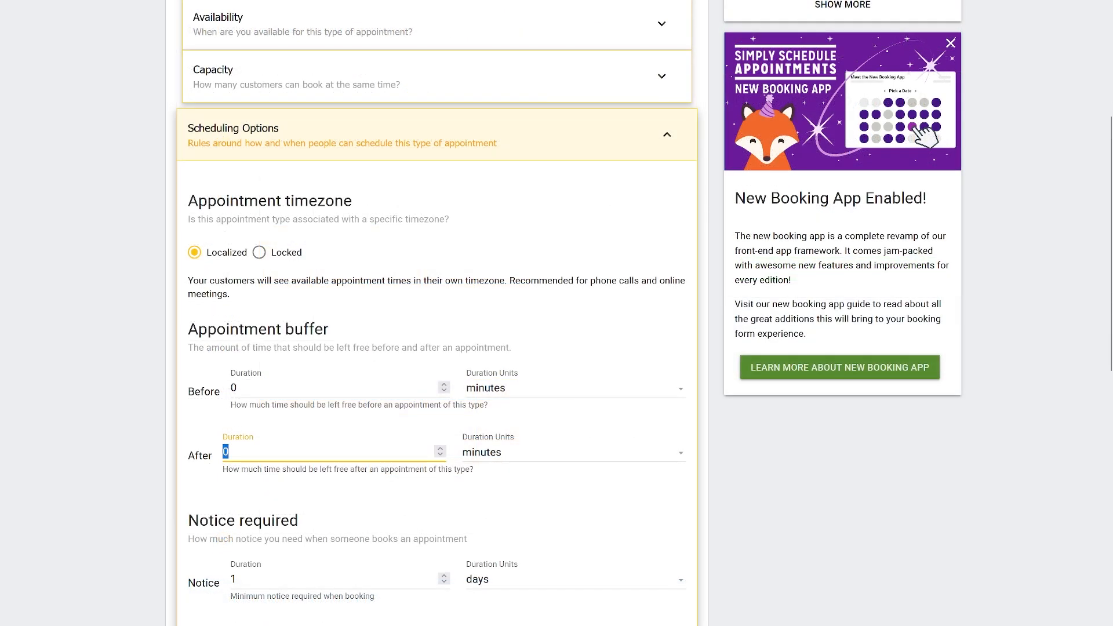
{"action": "type", "text": "15"}
{"action": "left_click", "coordinate": [150, 467]}
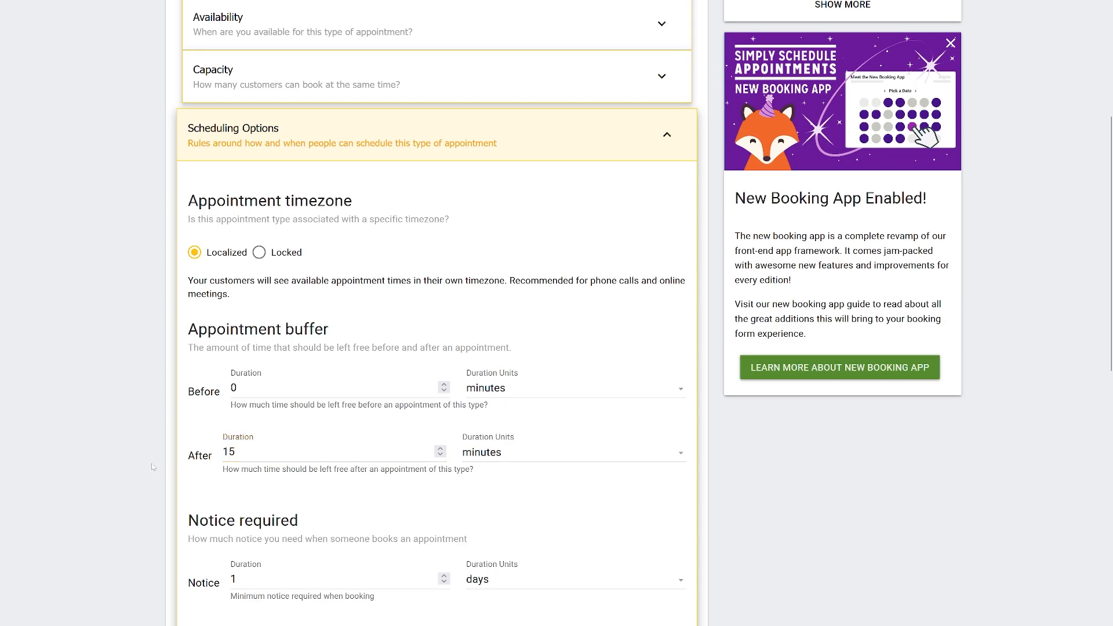
Step: Switch the appointment type's web meetings setting to a custom meeting URL
{"action": "scroll", "coordinate": [166, 465], "scroll_direction": "down", "scroll_amount": 3}
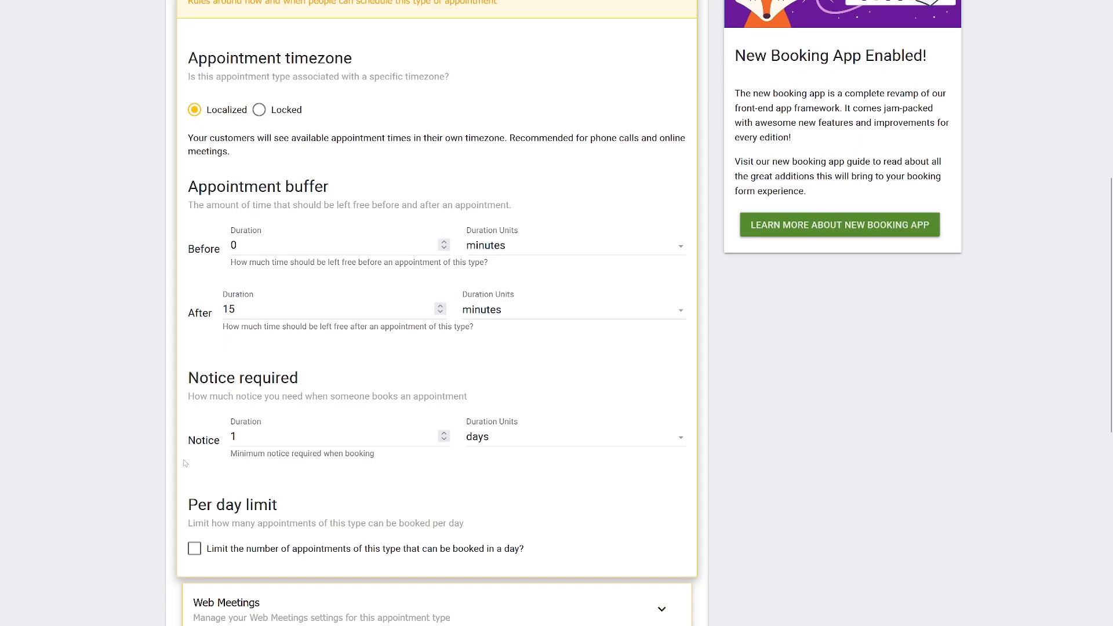
{"action": "left_click", "coordinate": [325, 607]}
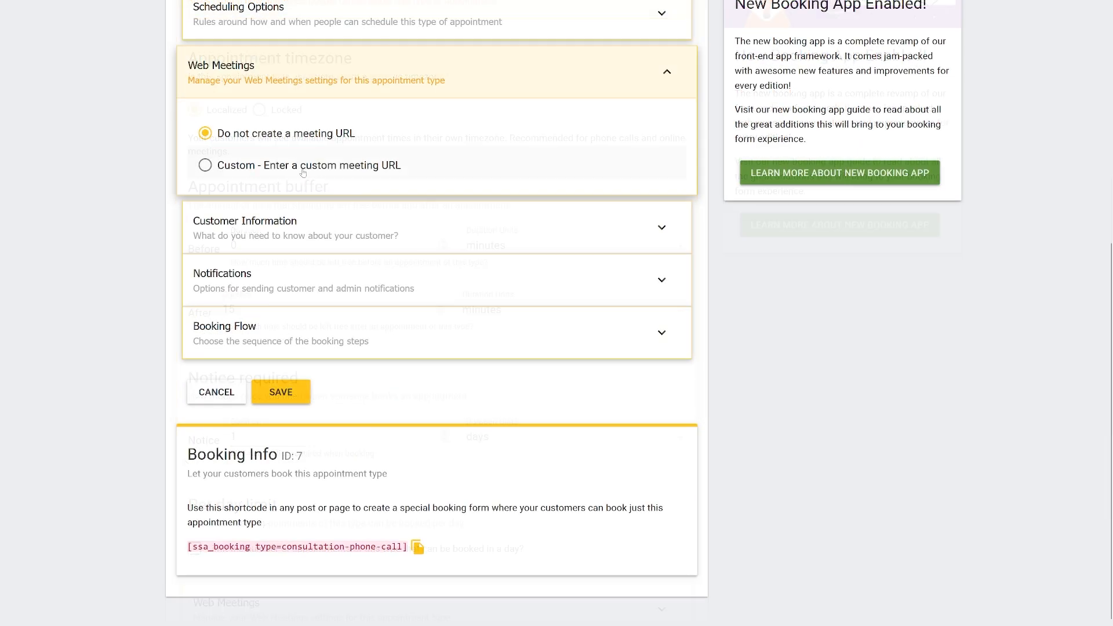
{"action": "left_click", "coordinate": [302, 169]}
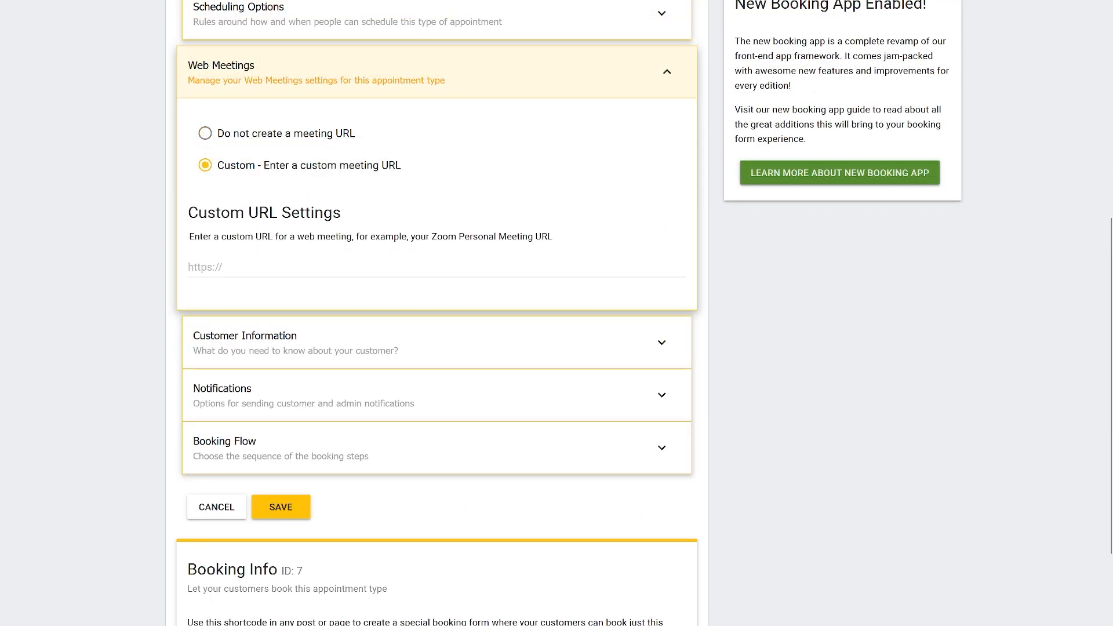
Step: Add a Multi Line Text customer information field labelled Message with the instructions "What do you want to talk about?"
{"action": "left_click", "coordinate": [272, 339]}
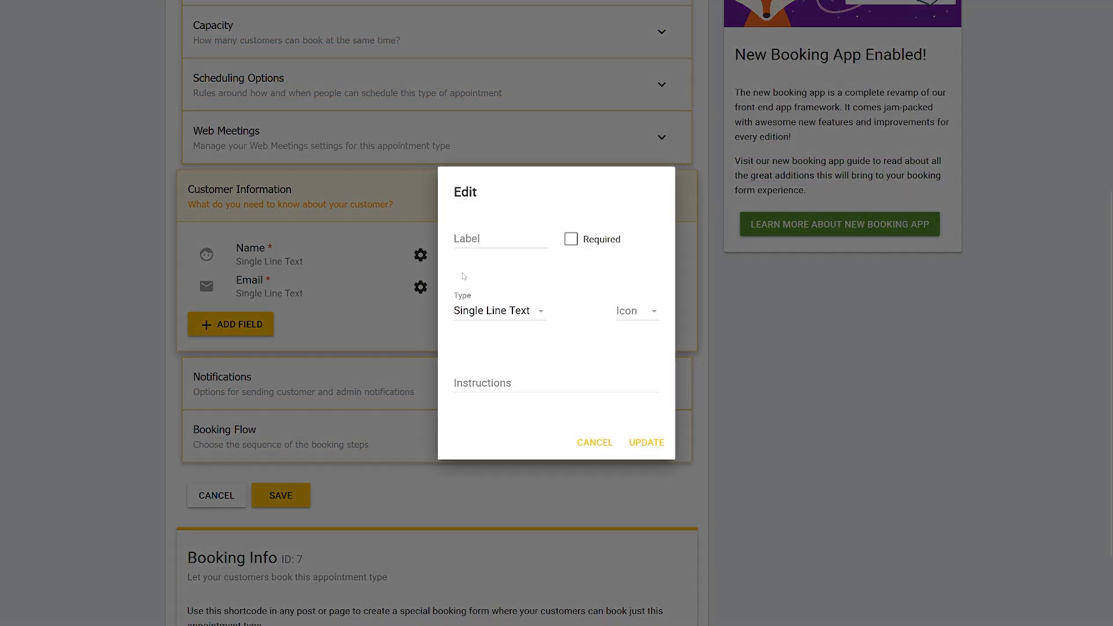
{"action": "left_click", "coordinate": [500, 239]}
{"action": "type", "text": "Message"}
{"action": "left_click", "coordinate": [493, 310]}
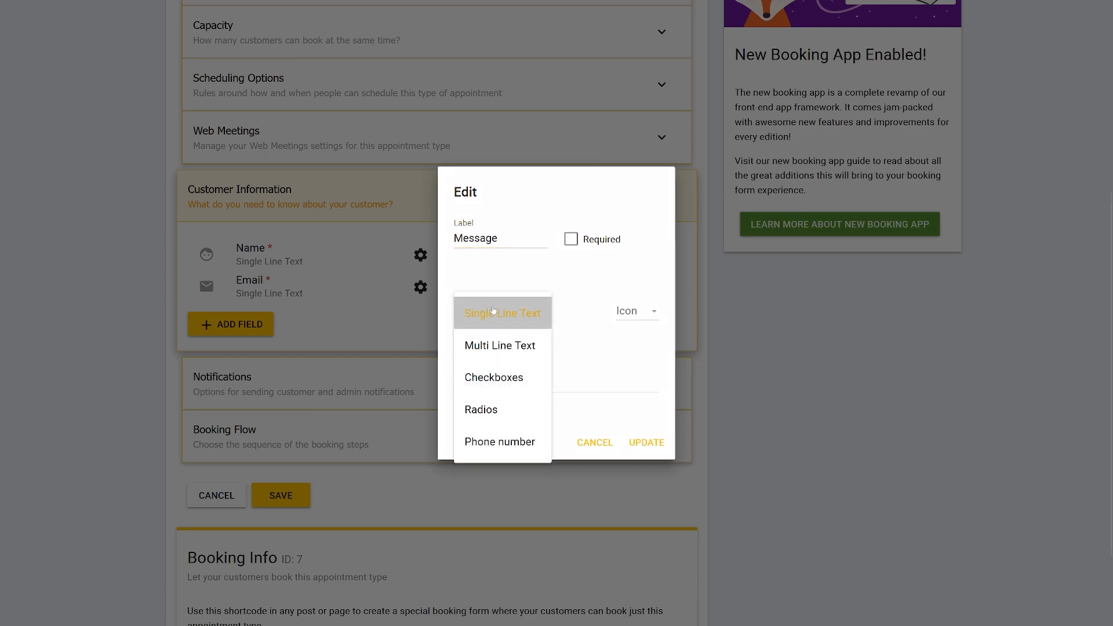
{"action": "left_click", "coordinate": [496, 345]}
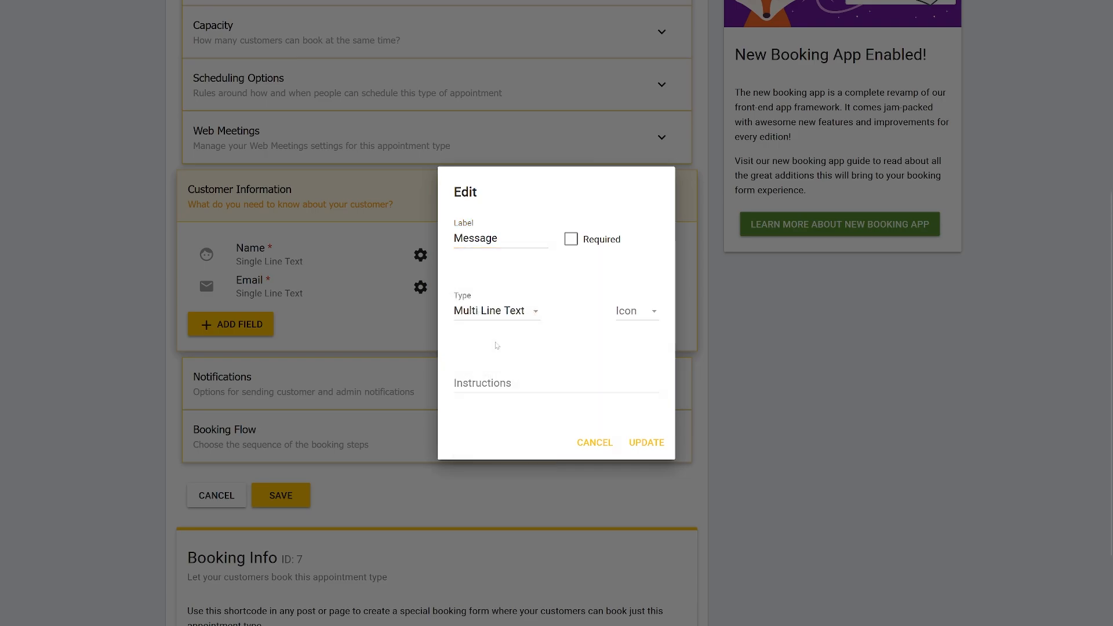
{"action": "left_click", "coordinate": [522, 383]}
{"action": "type", "text": "What"}
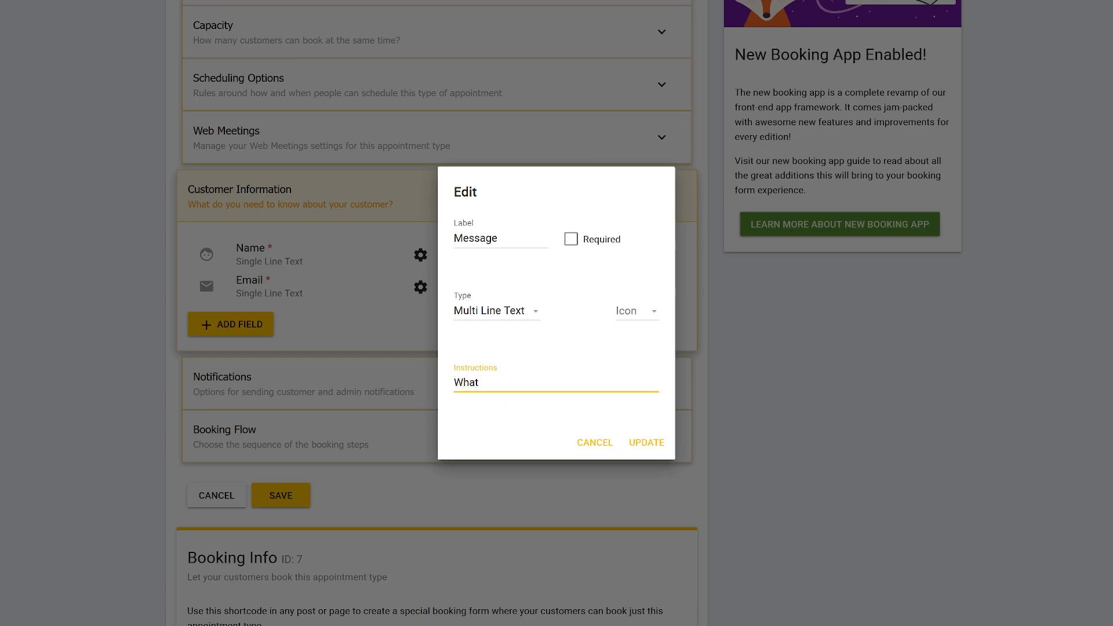
{"action": "type", "text": " do you want to talk about?"}
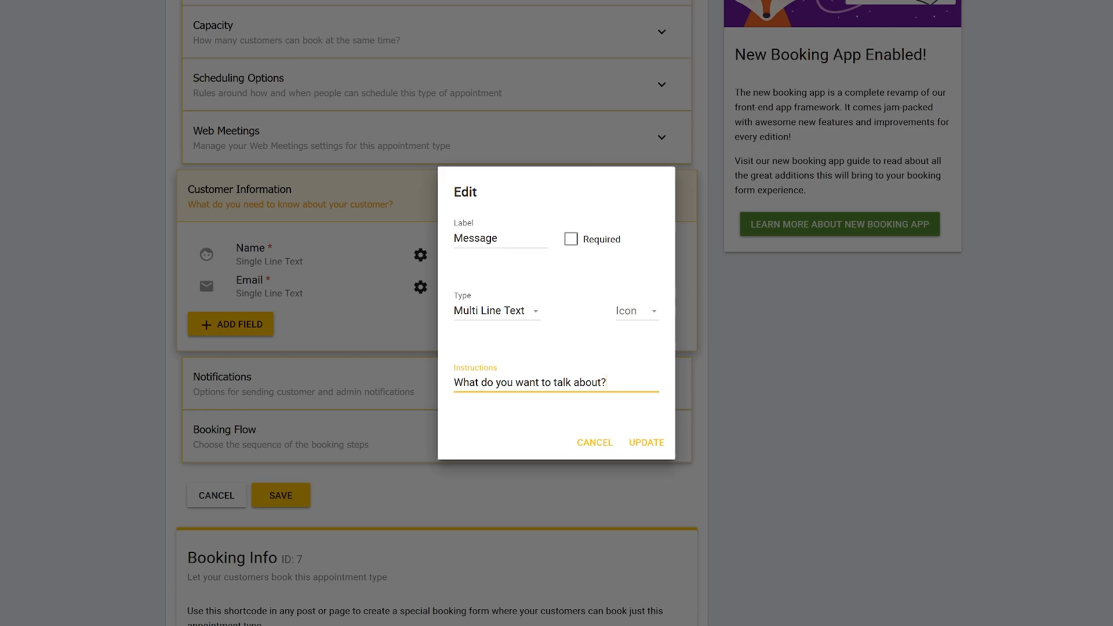
{"action": "left_click", "coordinate": [645, 442]}
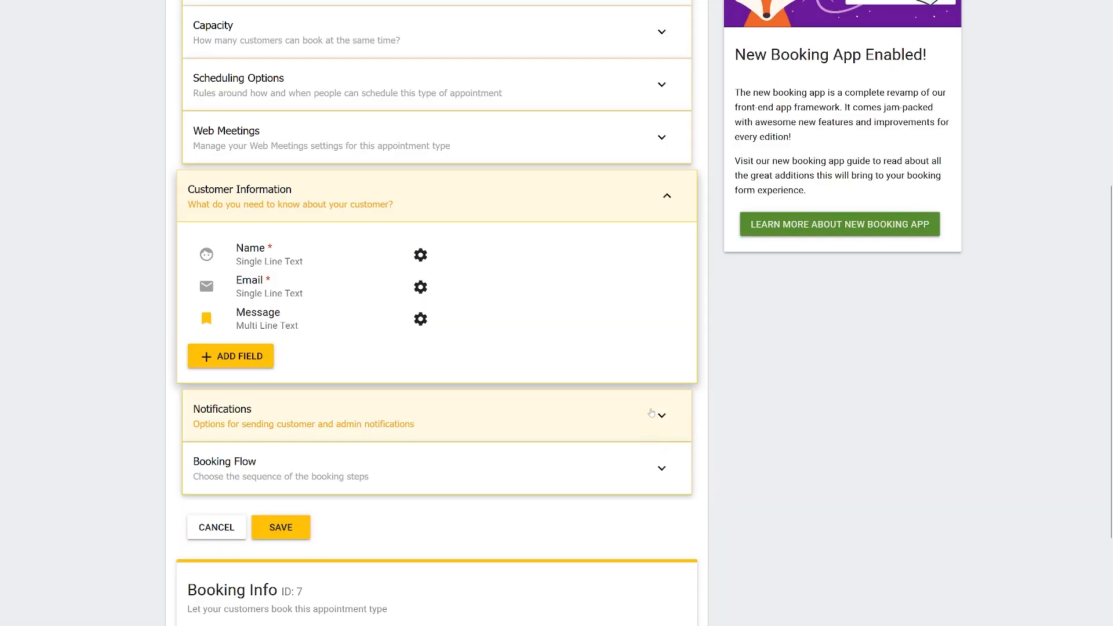
Step: Set the appointment type's main booking flow to Express
{"action": "left_click", "coordinate": [462, 467]}
{"action": "left_click", "coordinate": [260, 366]}
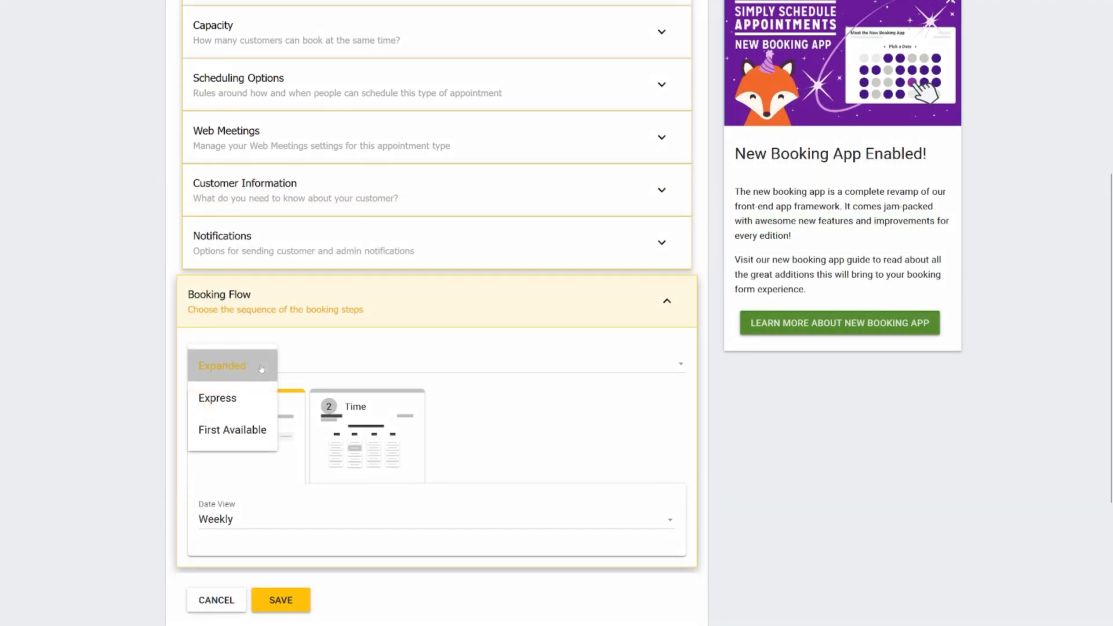
{"action": "left_click", "coordinate": [265, 399]}
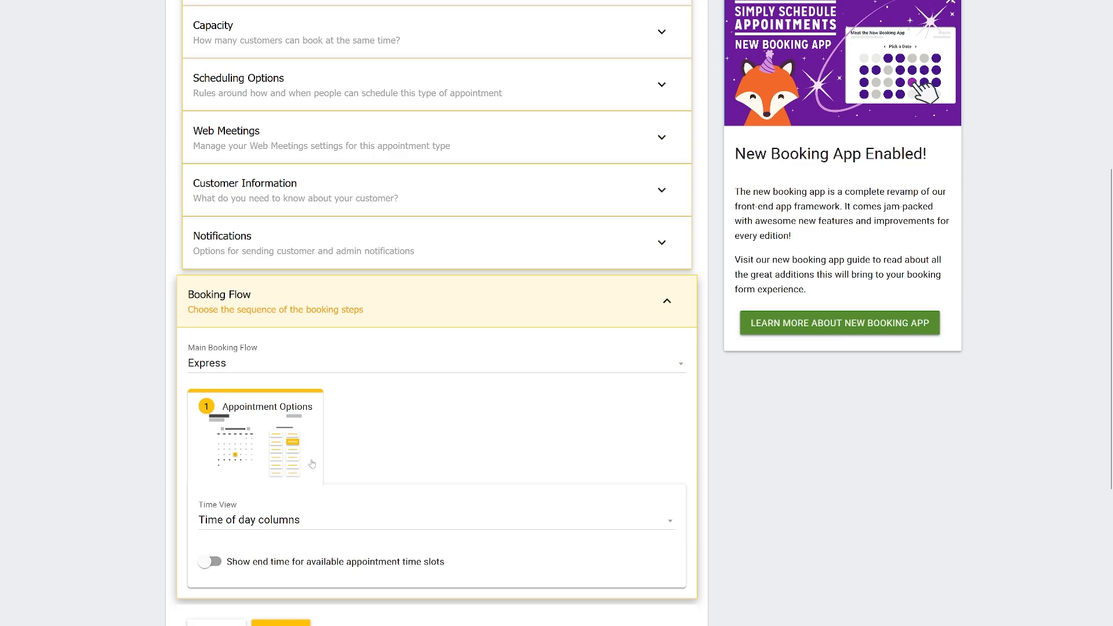
Step: Save the Consultation Phone Call appointment type with its booking flow settings
{"action": "scroll", "coordinate": [312, 464], "scroll_direction": "down", "scroll_amount": 3}
{"action": "left_click", "coordinate": [290, 490]}
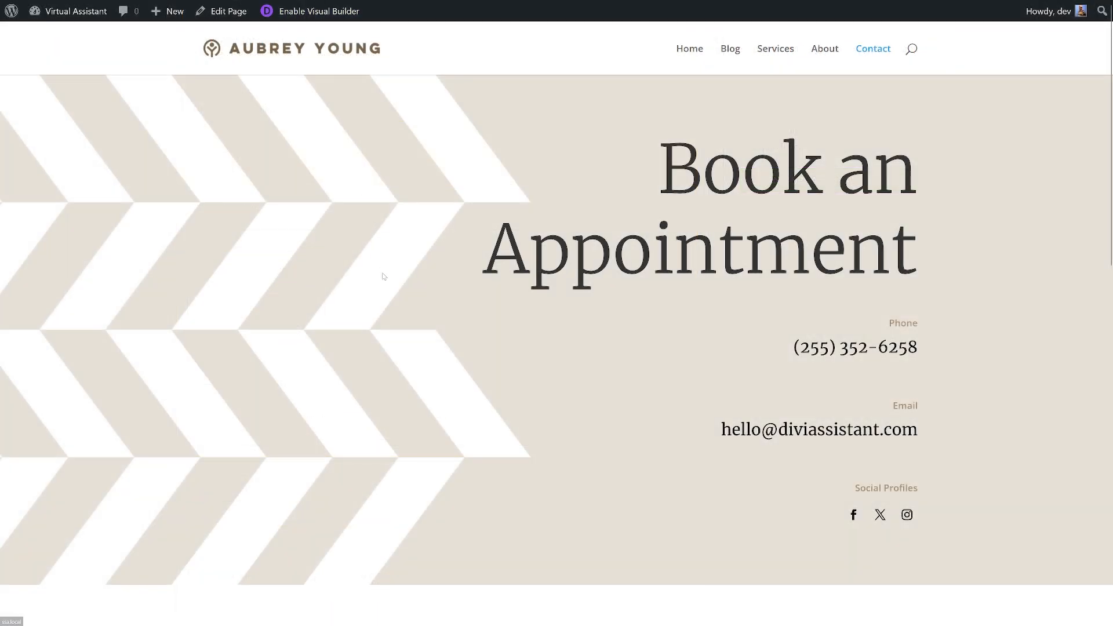
Step: Check the Consultation Phone Call booking form on the Book an Appointment page using August 16, 2024 at 4:00 PM
{"action": "scroll", "coordinate": [380, 278], "scroll_direction": "down", "scroll_amount": 10}
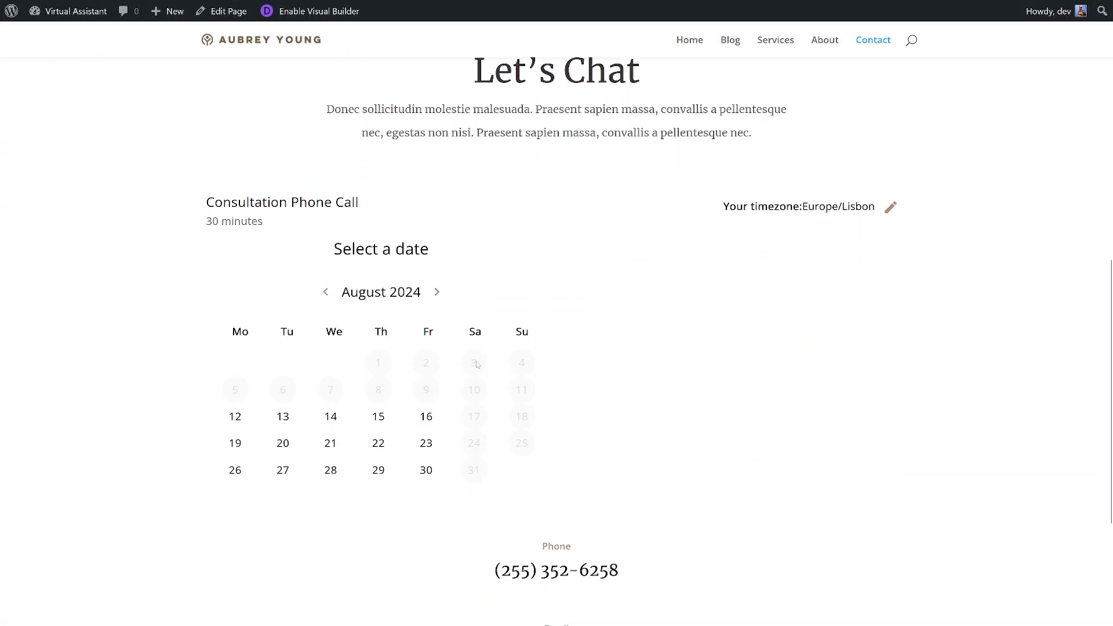
{"action": "left_click", "coordinate": [427, 424]}
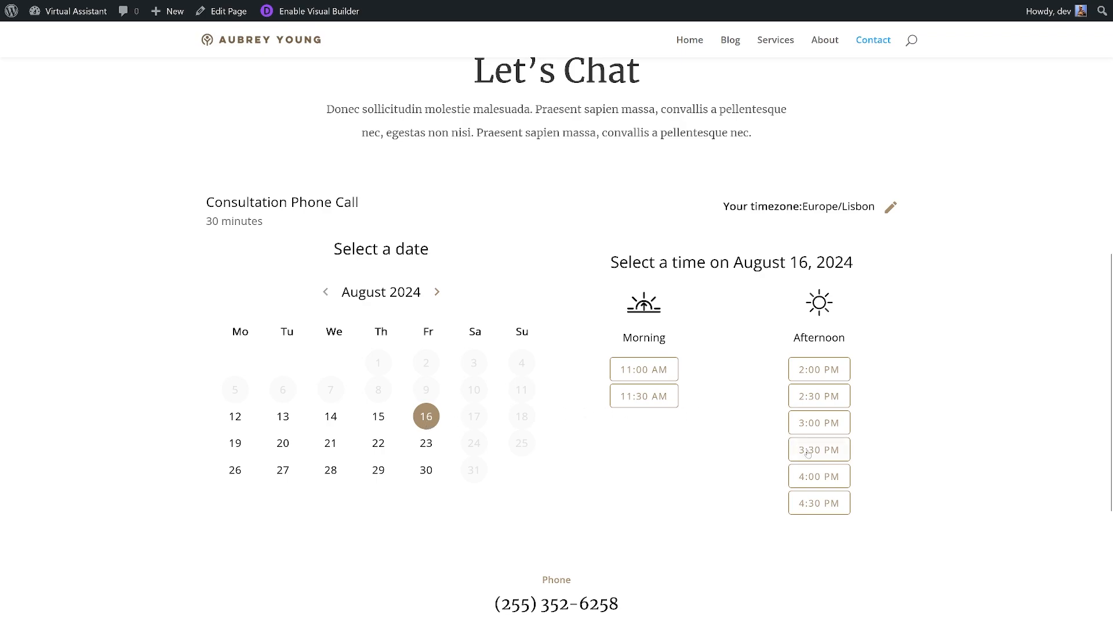
{"action": "left_click", "coordinate": [817, 477]}
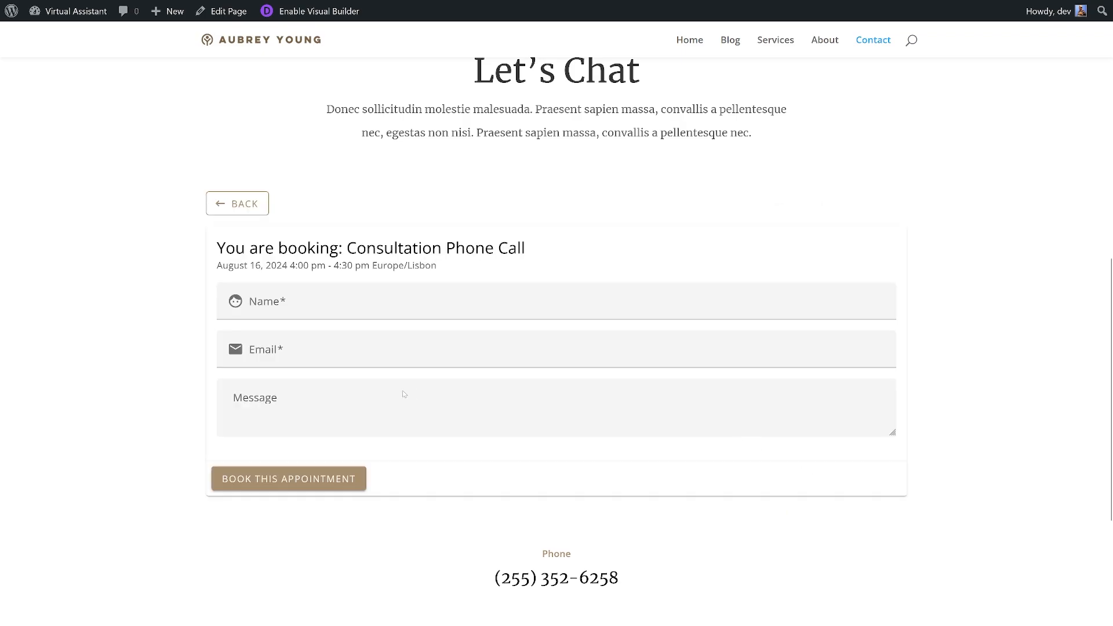
{"action": "left_click", "coordinate": [381, 401]}
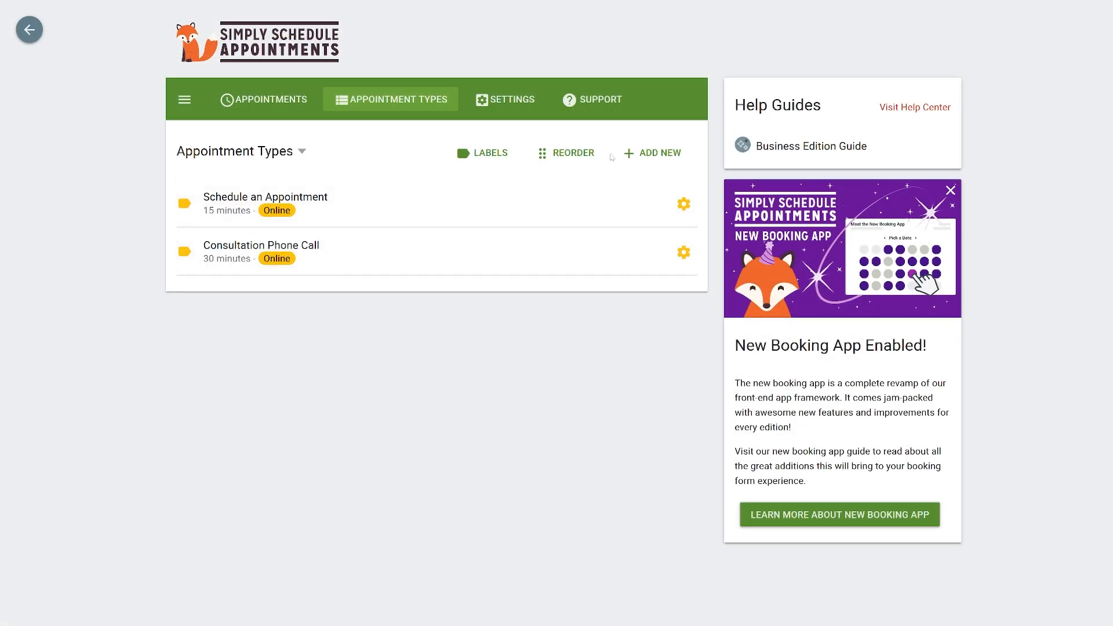
Step: Add a new appointment type named Existing Clients Meeting with a duration of 1 hour
{"action": "left_click", "coordinate": [639, 158]}
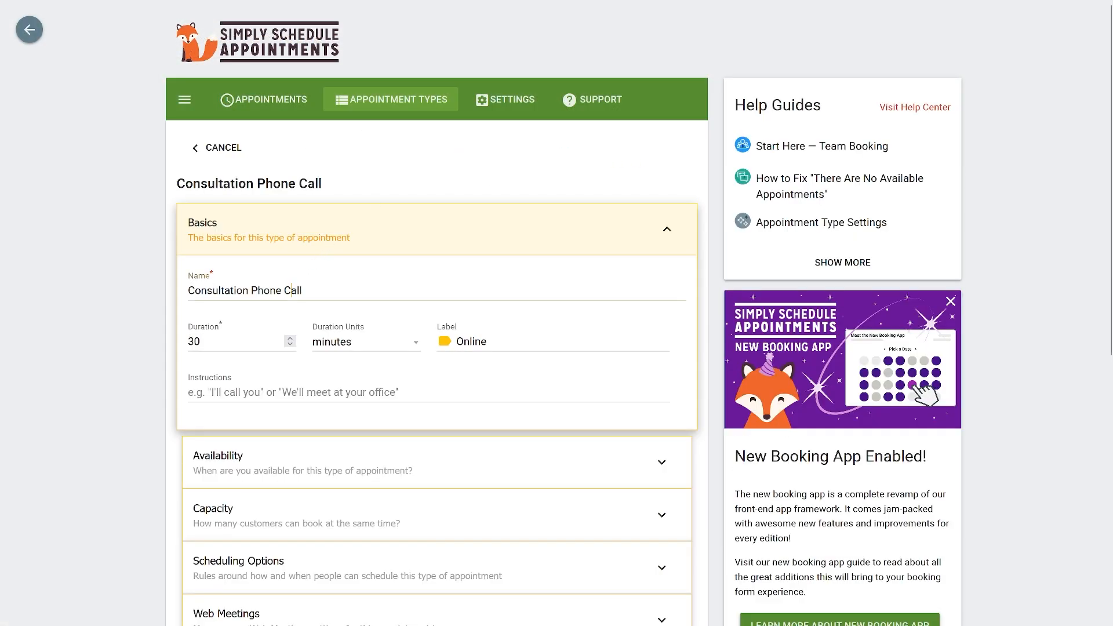
{"action": "triple_click", "coordinate": [291, 290]}
{"action": "type", "text": "Ex"}
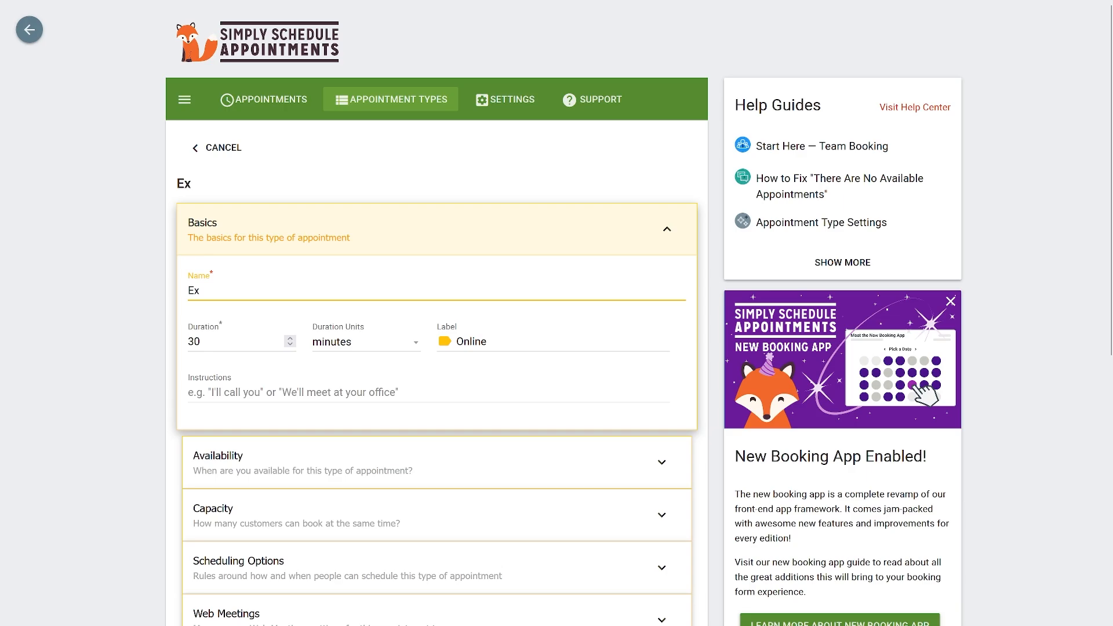
{"action": "type", "text": "isting Client"}
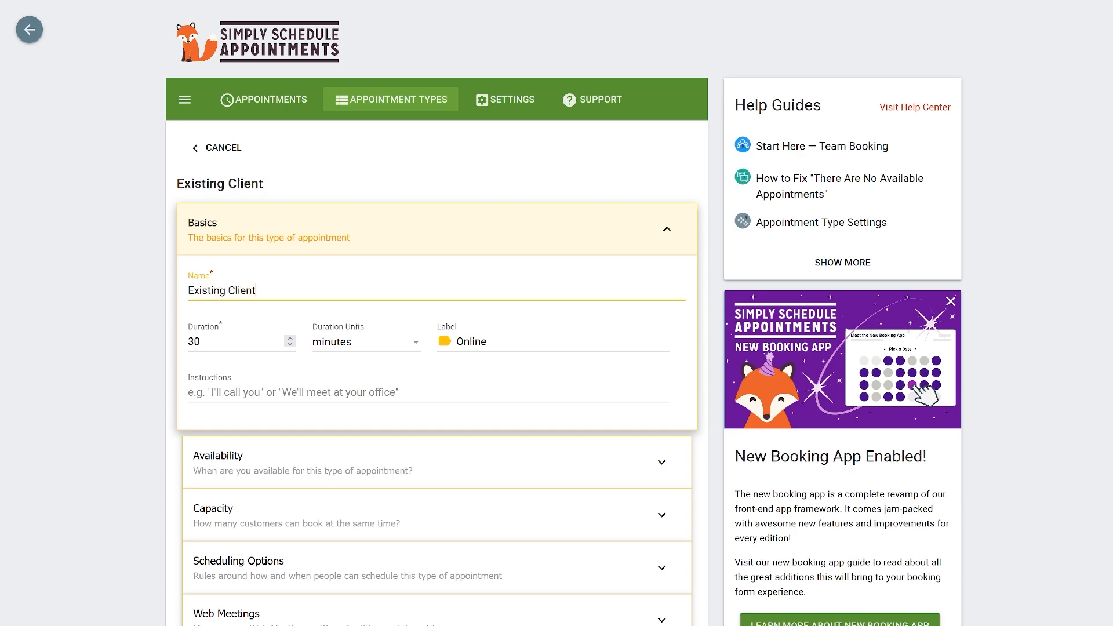
{"action": "type", "text": "s Meeting"}
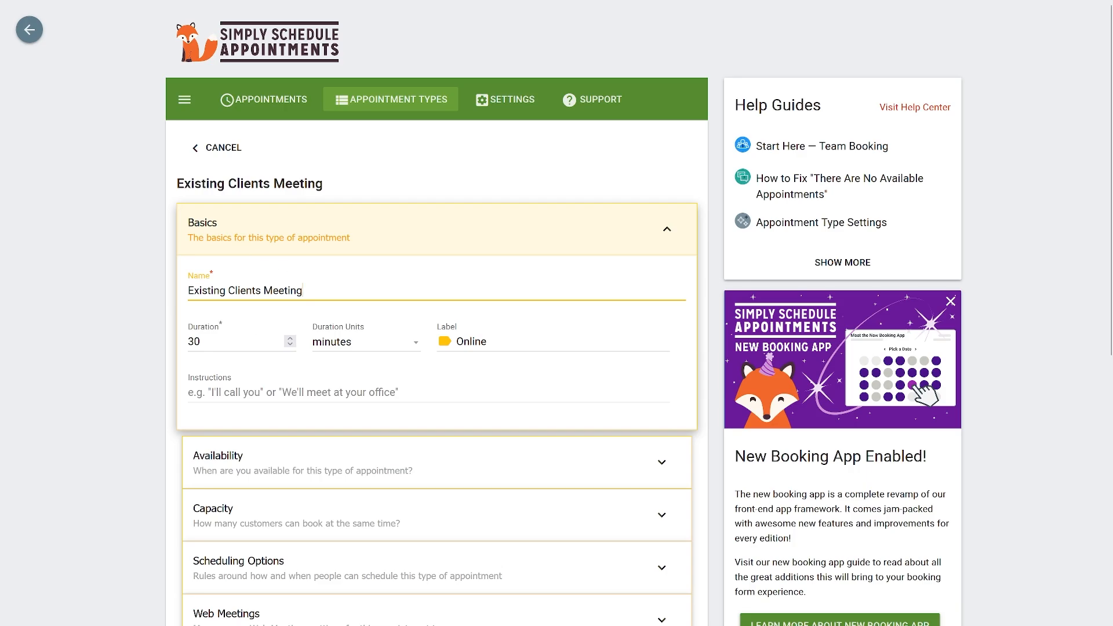
{"action": "key", "text": "Tab"}
{"action": "type", "text": "6"}
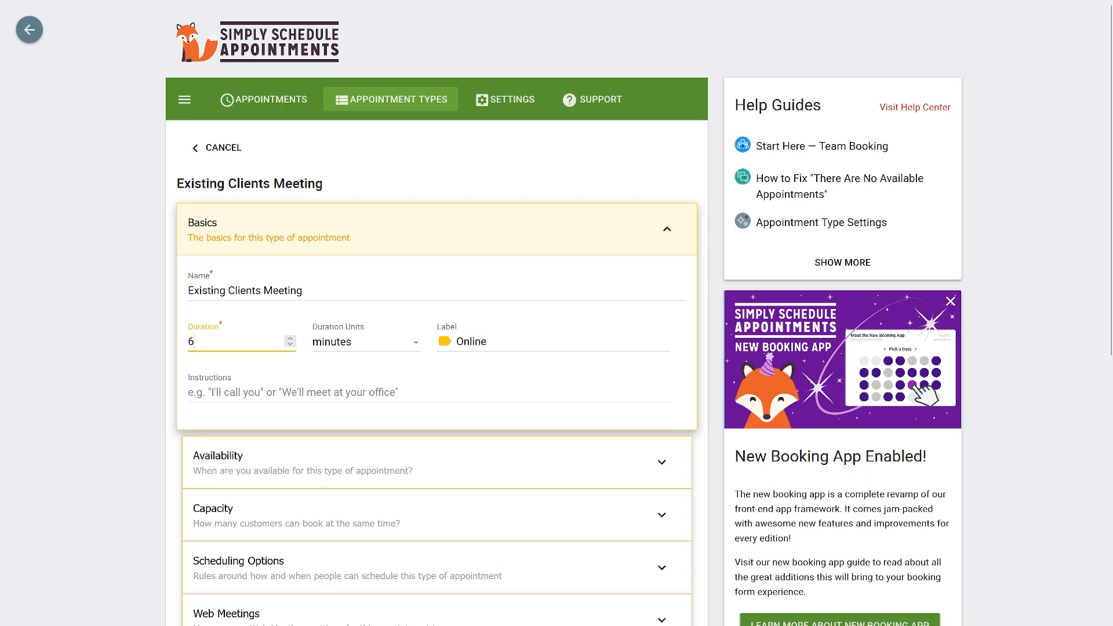
{"action": "left_click", "coordinate": [457, 356]}
Step: Remove the 1:00 pm to 2:00 pm block from the meeting's availability for Monday through Friday
{"action": "left_click", "coordinate": [418, 449]}
{"action": "scroll", "coordinate": [417, 444], "scroll_direction": "down", "scroll_amount": 5}
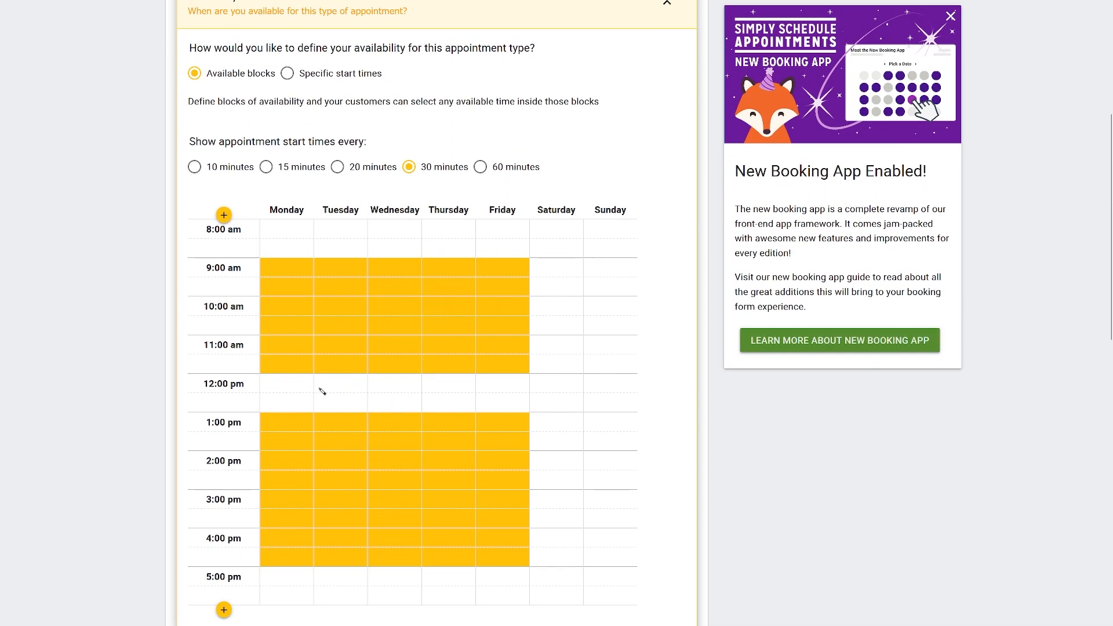
{"action": "left_click_drag", "start_coordinate": [303, 423], "coordinate": [499, 444]}
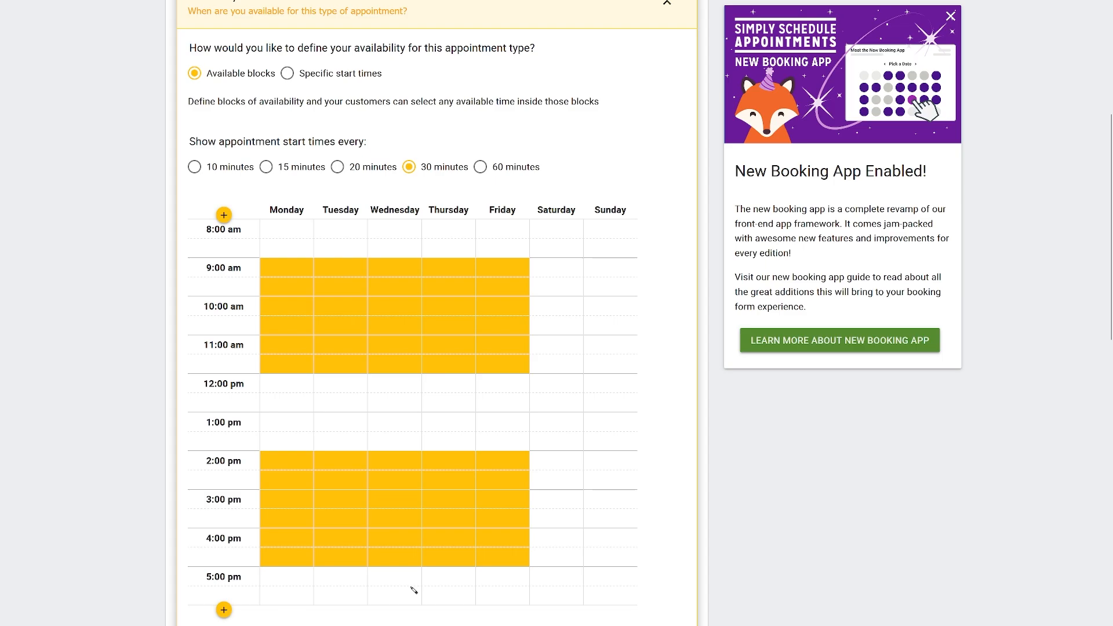
Step: Set the buffer before each Existing Clients Meeting to 15 minutes in its scheduling options
{"action": "scroll", "coordinate": [413, 590], "scroll_direction": "down", "scroll_amount": 6}
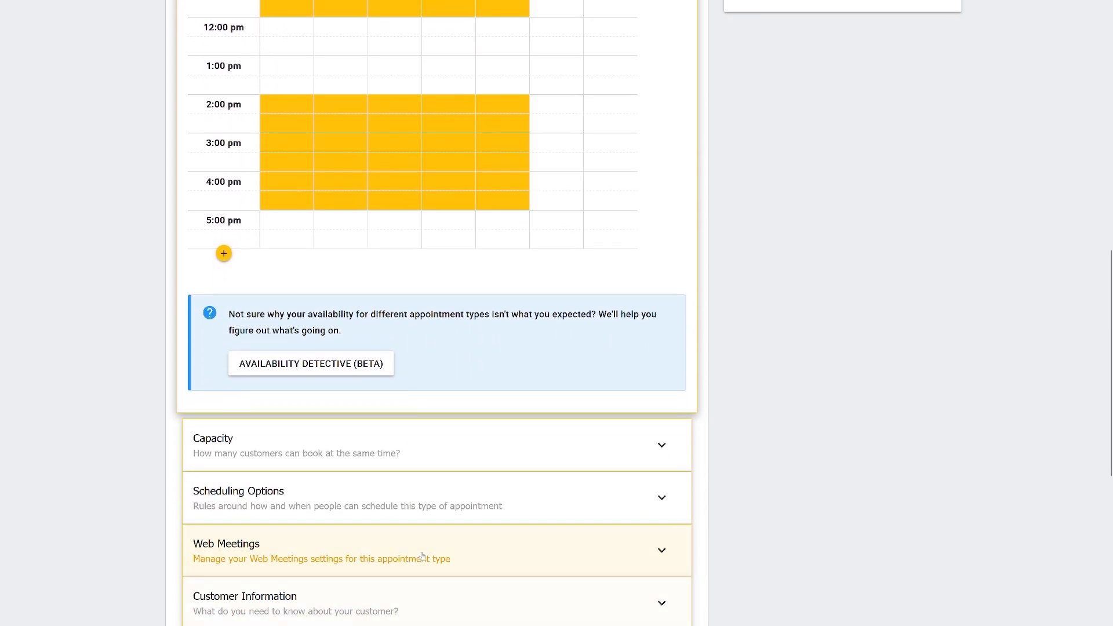
{"action": "left_click", "coordinate": [484, 455]}
{"action": "scroll", "coordinate": [486, 456], "scroll_direction": "down", "scroll_amount": 8}
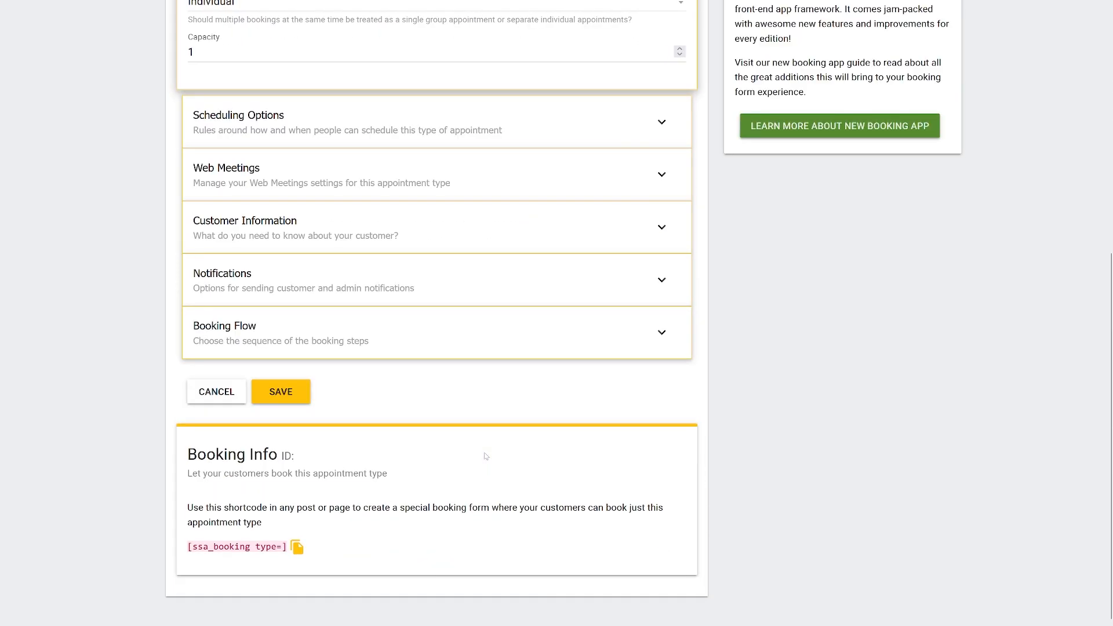
{"action": "scroll", "coordinate": [486, 456], "scroll_direction": "up", "scroll_amount": 3}
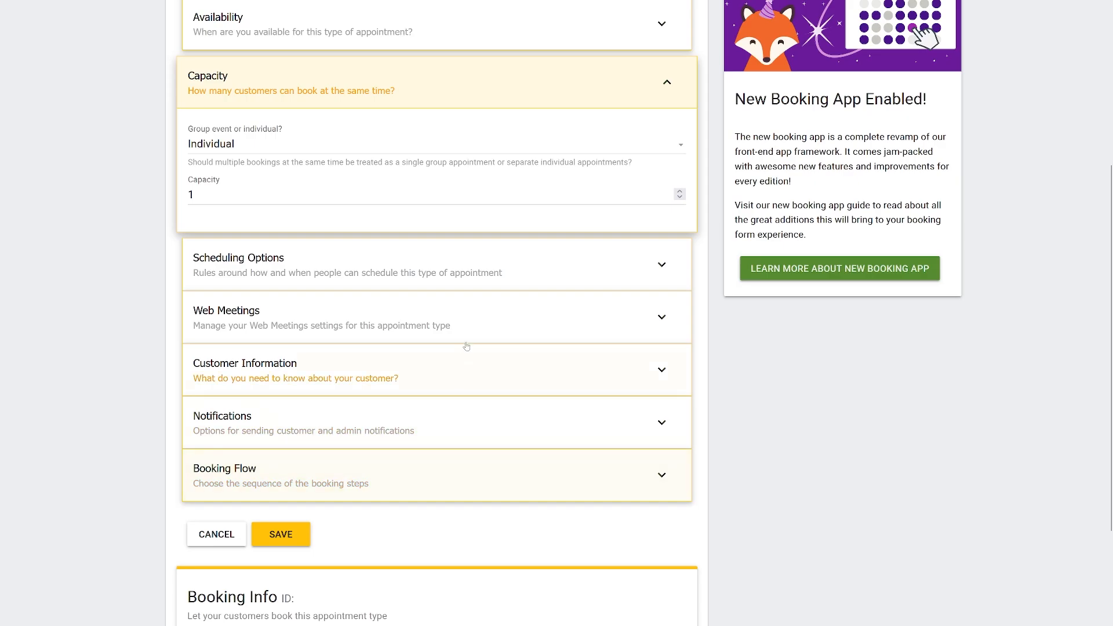
{"action": "left_click", "coordinate": [488, 277]}
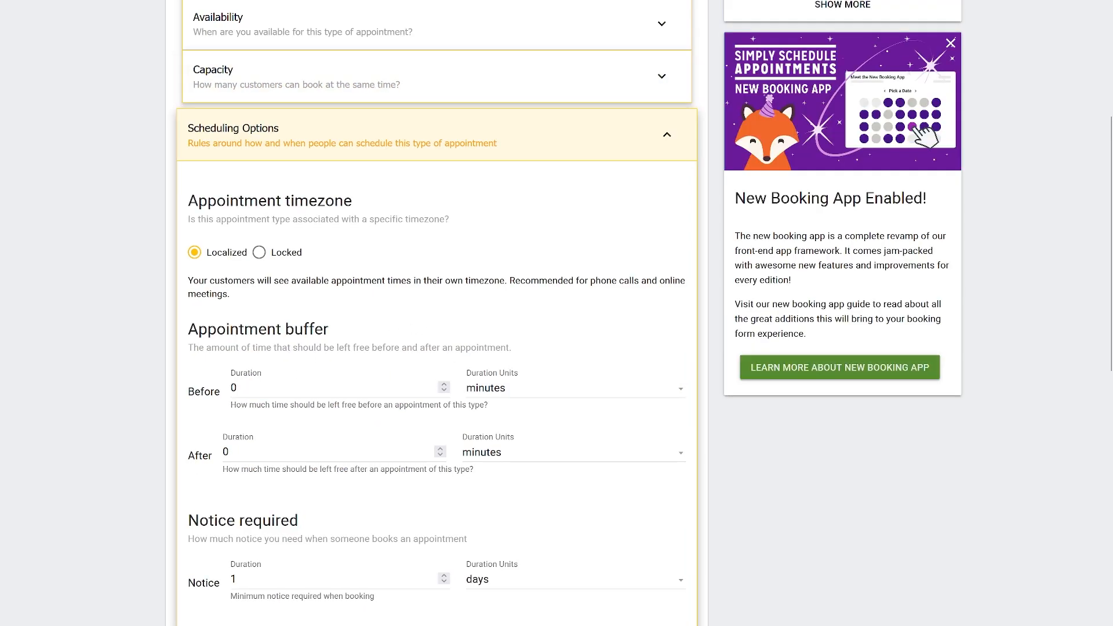
{"action": "double_click", "coordinate": [235, 388]}
{"action": "type", "text": "15"}
{"action": "left_click", "coordinate": [673, 144]}
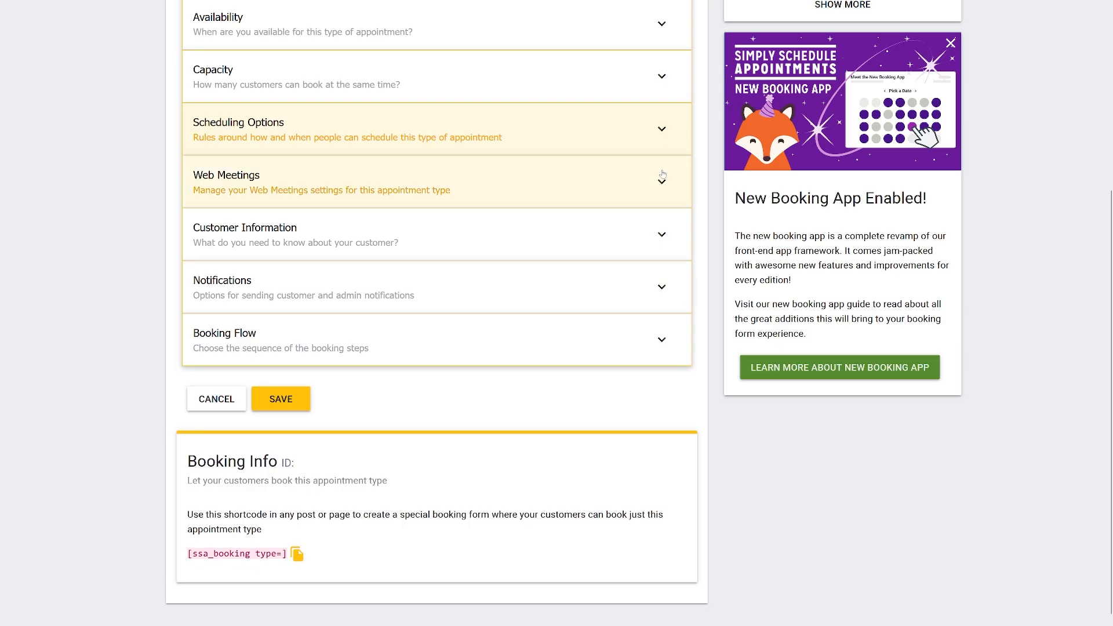
Step: Add a required Single Line Text customer information field labelled Current project
{"action": "left_click", "coordinate": [660, 233]}
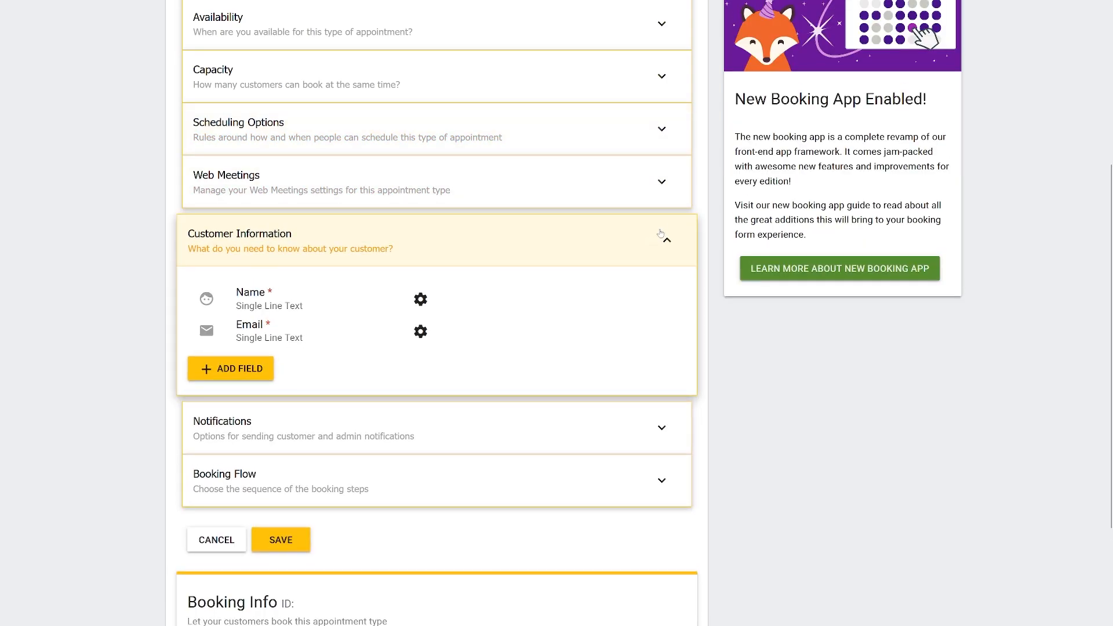
{"action": "left_click", "coordinate": [254, 371]}
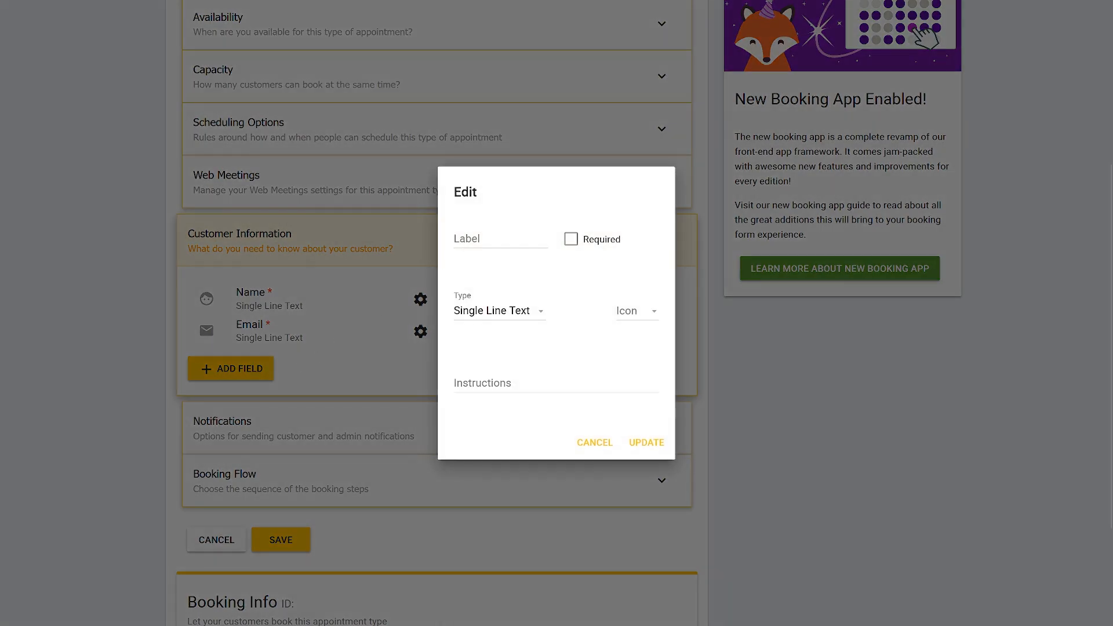
{"action": "left_click", "coordinate": [501, 239]}
{"action": "type", "text": "Current project"}
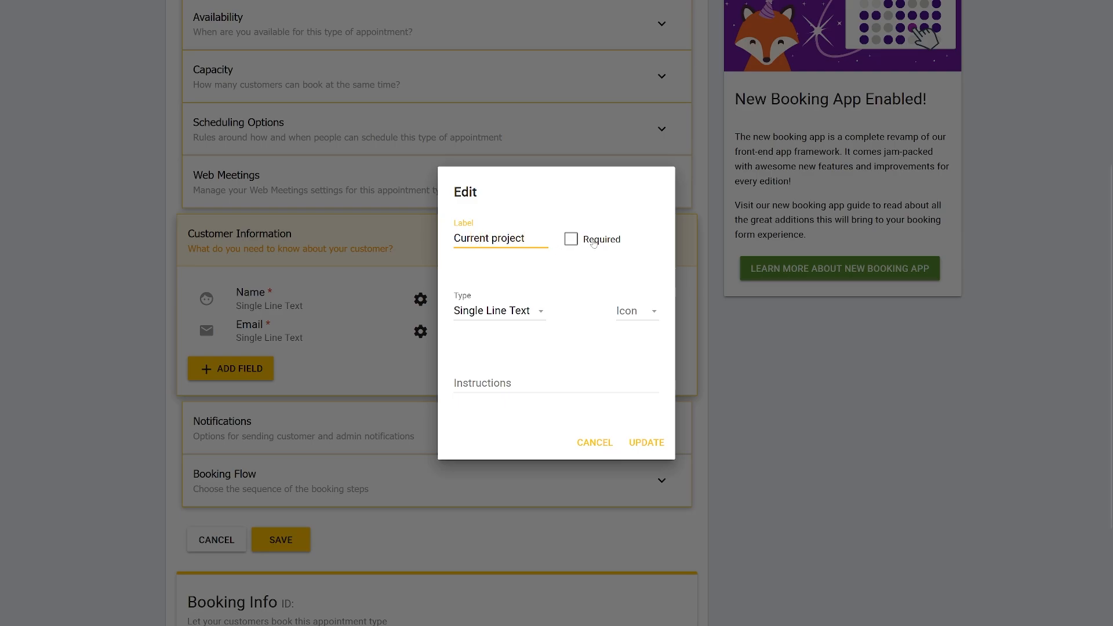
{"action": "left_click", "coordinate": [574, 240]}
{"action": "left_click", "coordinate": [645, 444]}
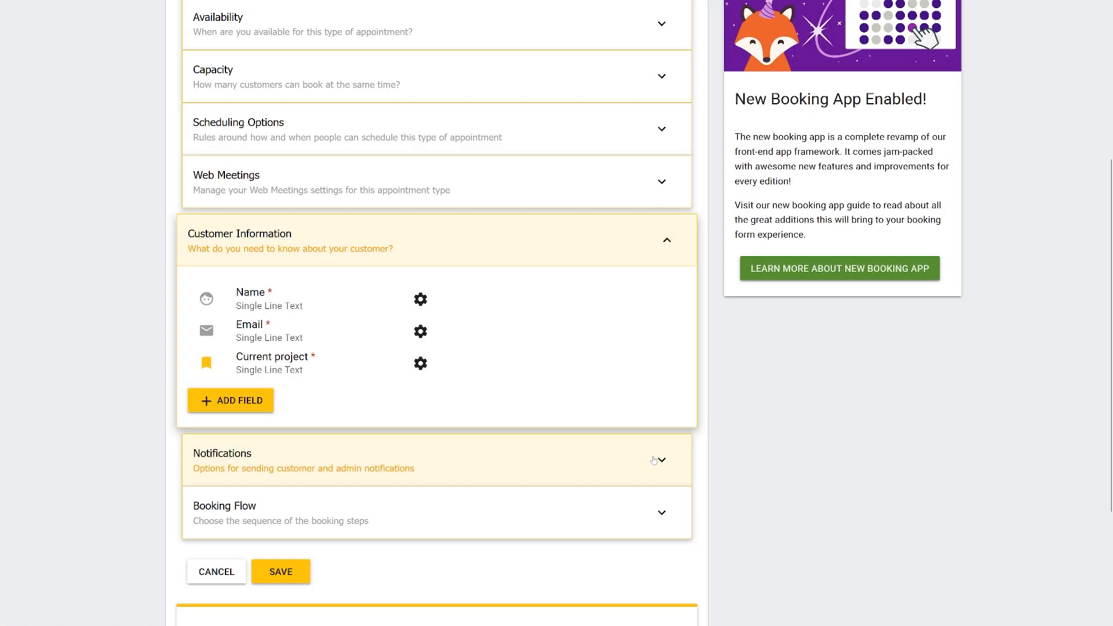
Step: Set the main booking flow of Existing Clients Meeting to Express and save the appointment type
{"action": "scroll", "coordinate": [649, 452], "scroll_direction": "down", "scroll_amount": 1}
{"action": "left_click", "coordinate": [633, 441]}
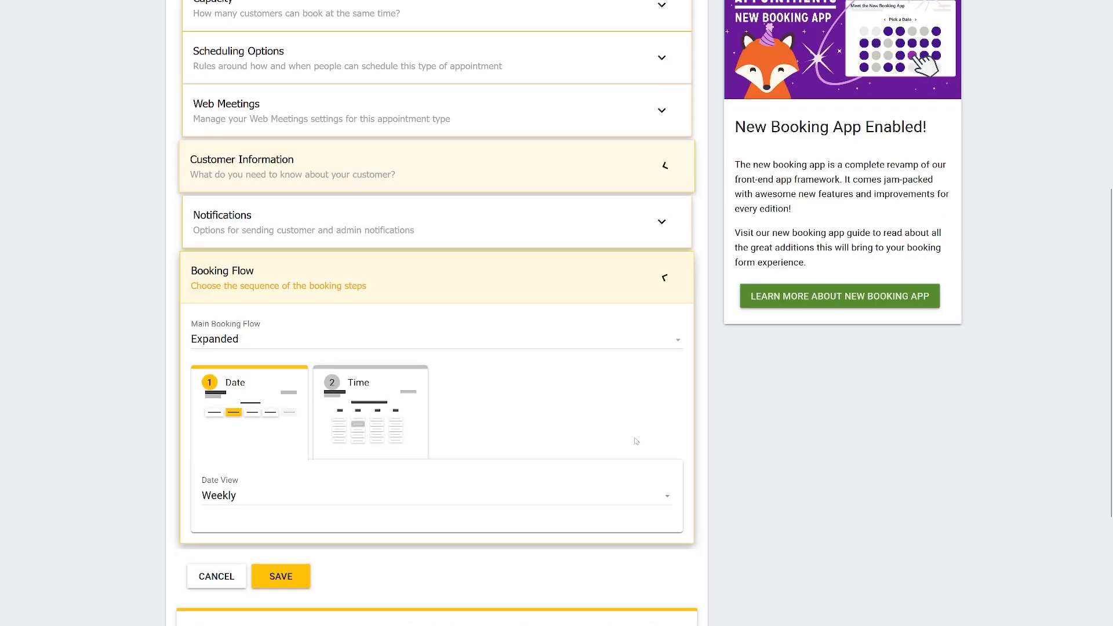
{"action": "left_click", "coordinate": [242, 339]}
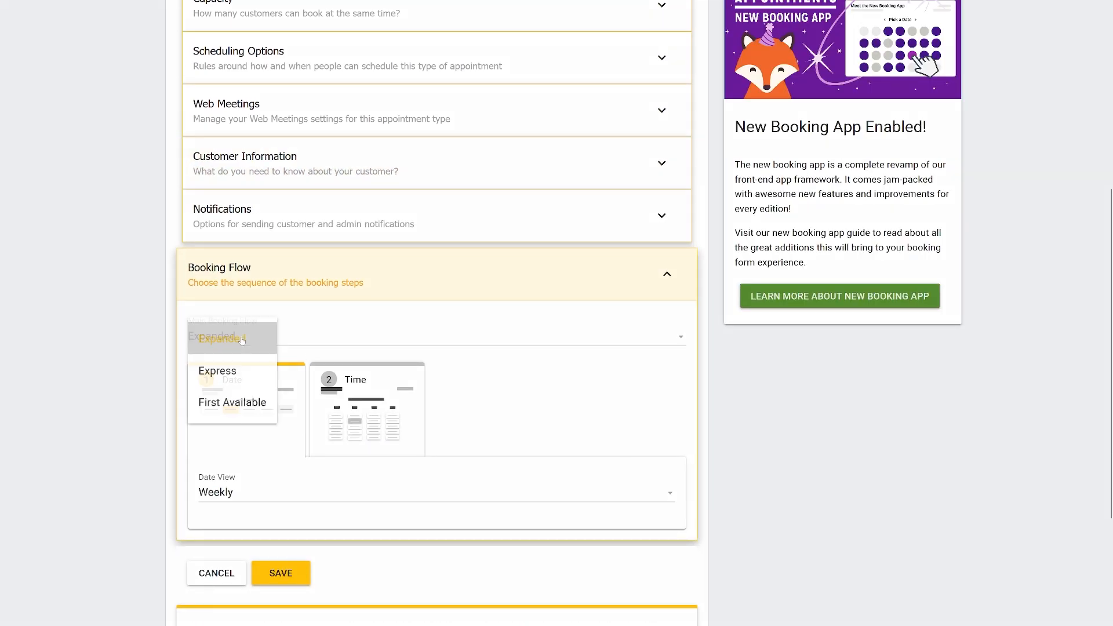
{"action": "left_click", "coordinate": [240, 369]}
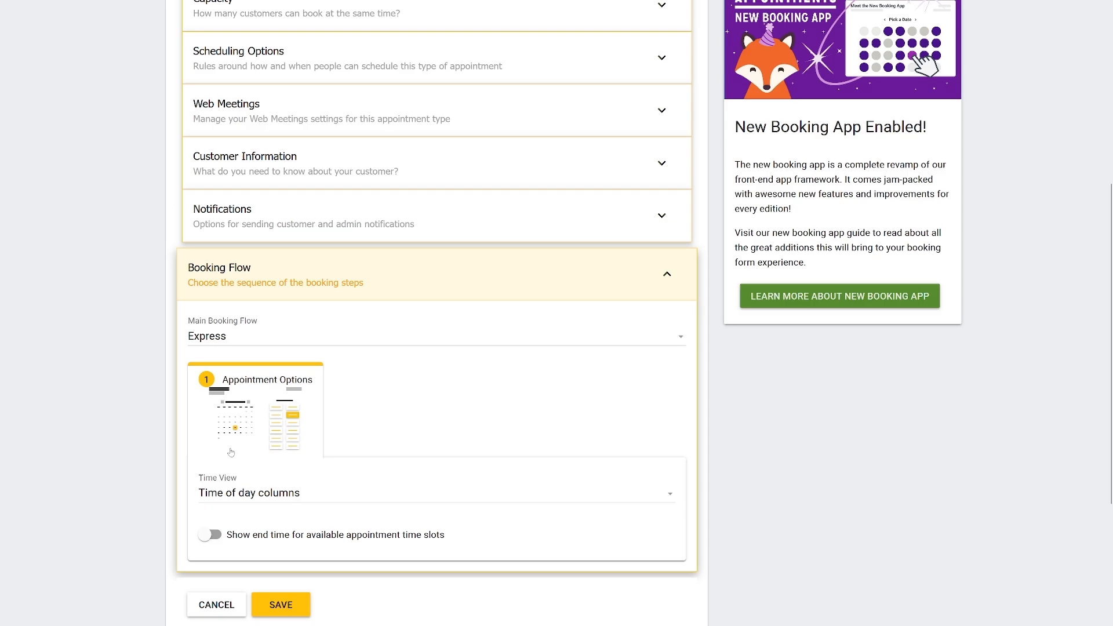
{"action": "left_click", "coordinate": [281, 605]}
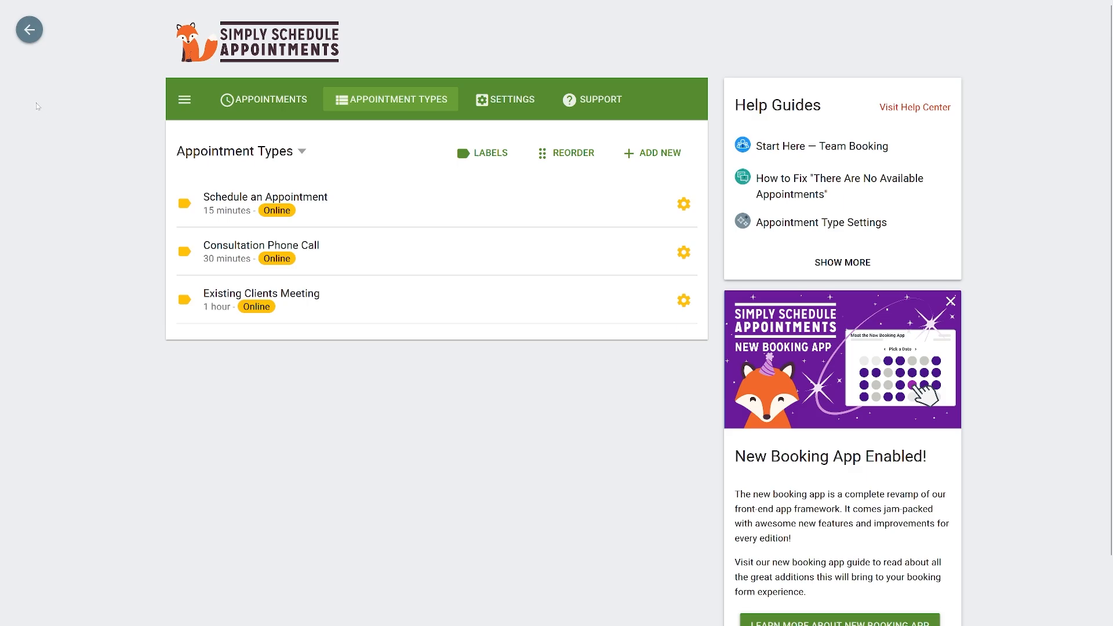
Step: Create a new WordPress page titled "Existing clients meeting"
{"action": "left_click", "coordinate": [29, 30]}
{"action": "mouse_move", "coordinate": [100, 168]}
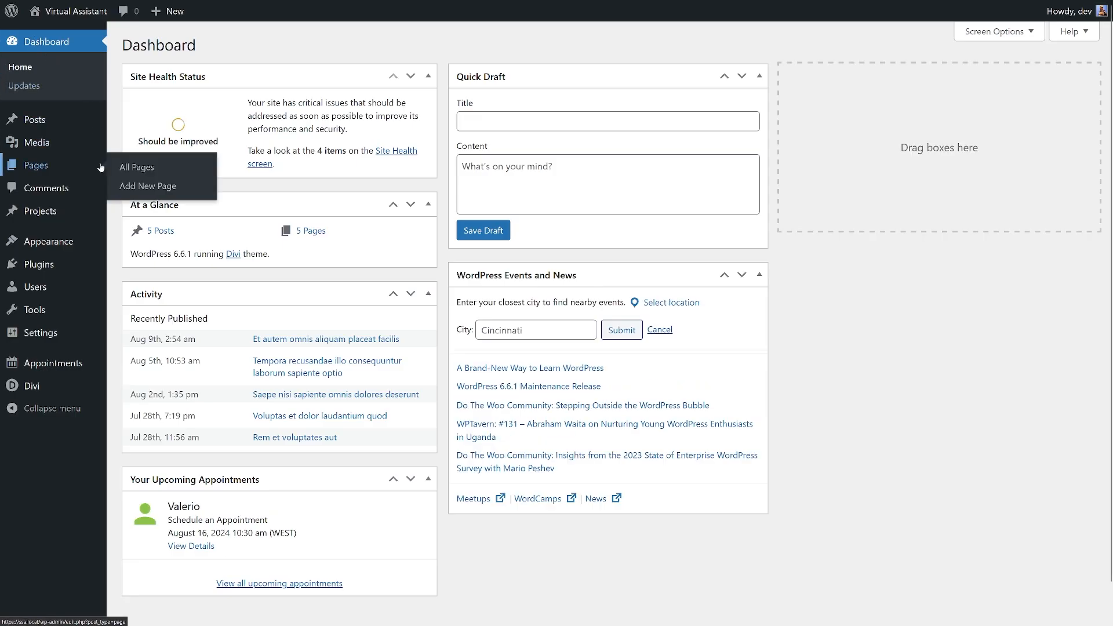
{"action": "left_click", "coordinate": [157, 186]}
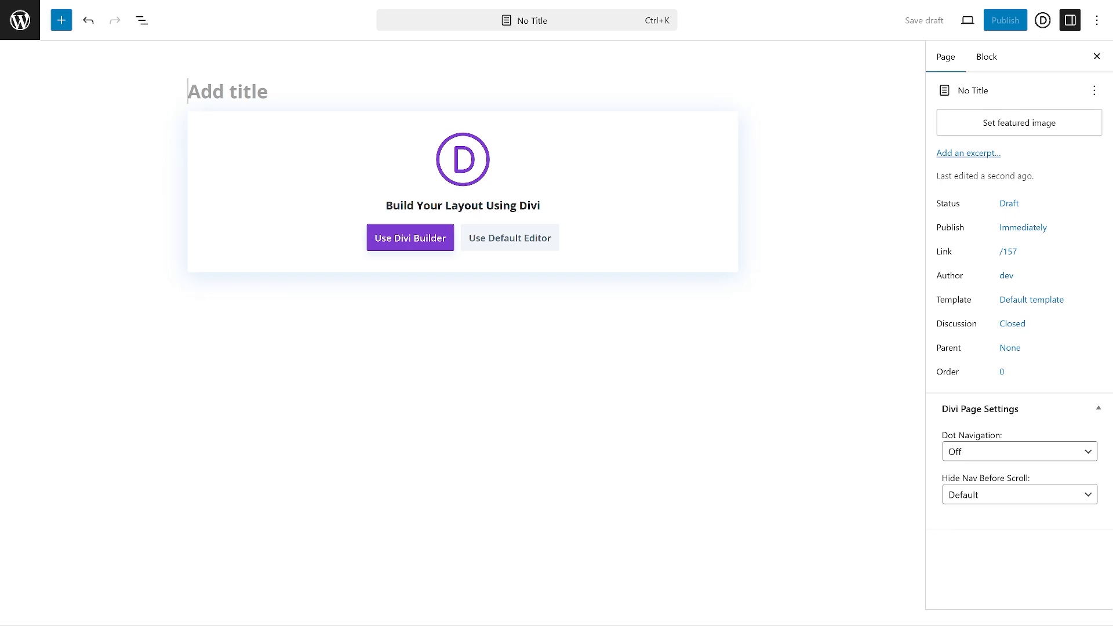
{"action": "type", "text": "Existing"}
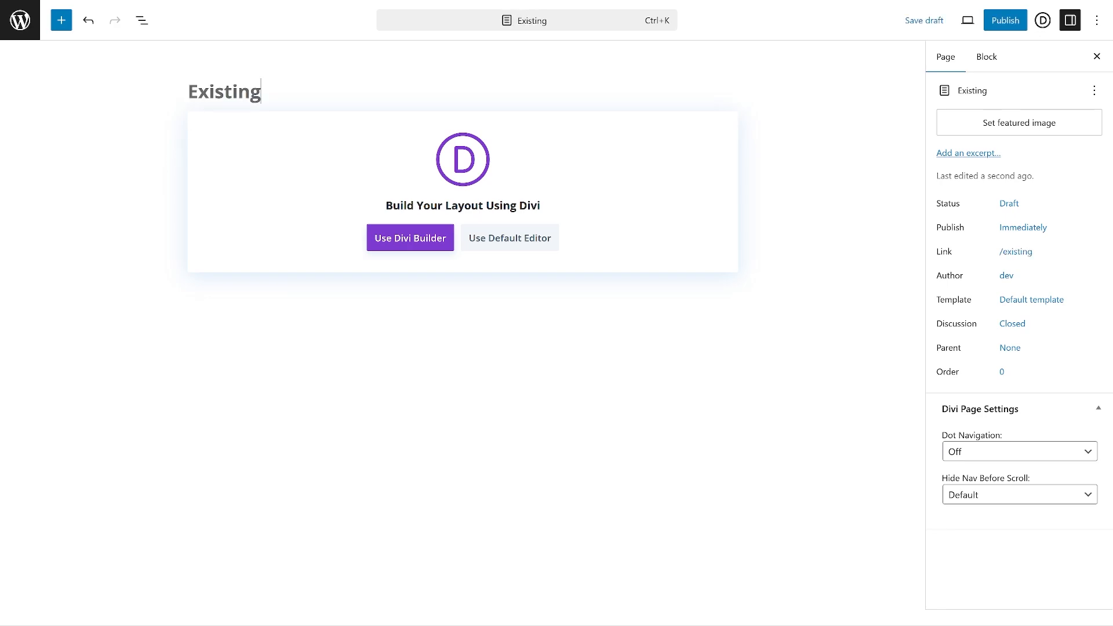
{"action": "type", "text": " clients meeting"}
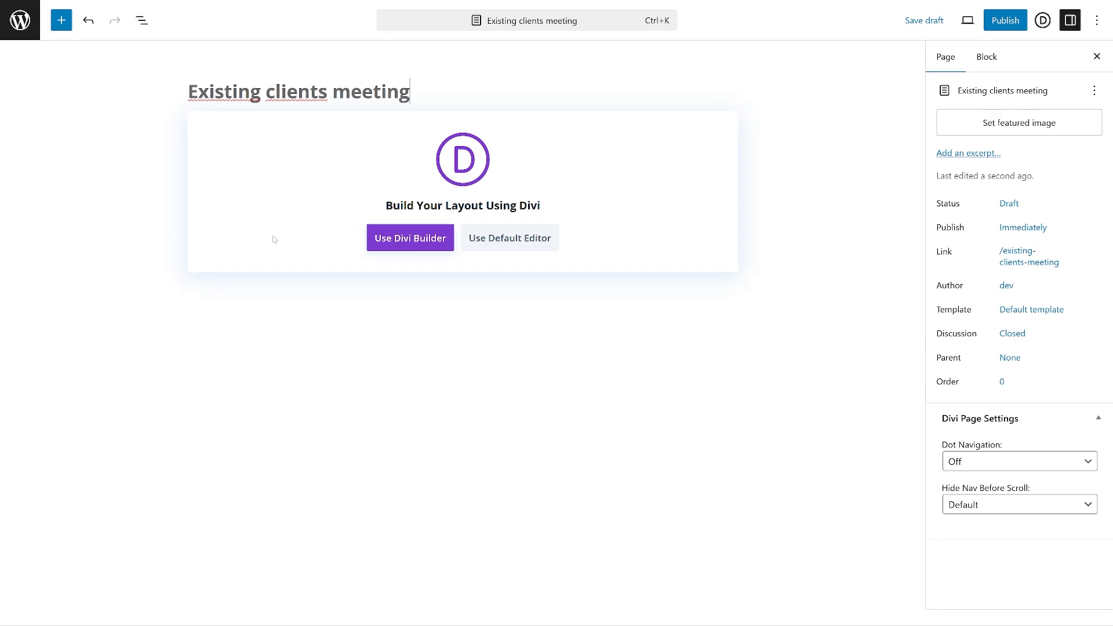
Step: Open the page in the Divi Builder and load the premade Virtual Assistant Landing Page layout
{"action": "left_click", "coordinate": [410, 238]}
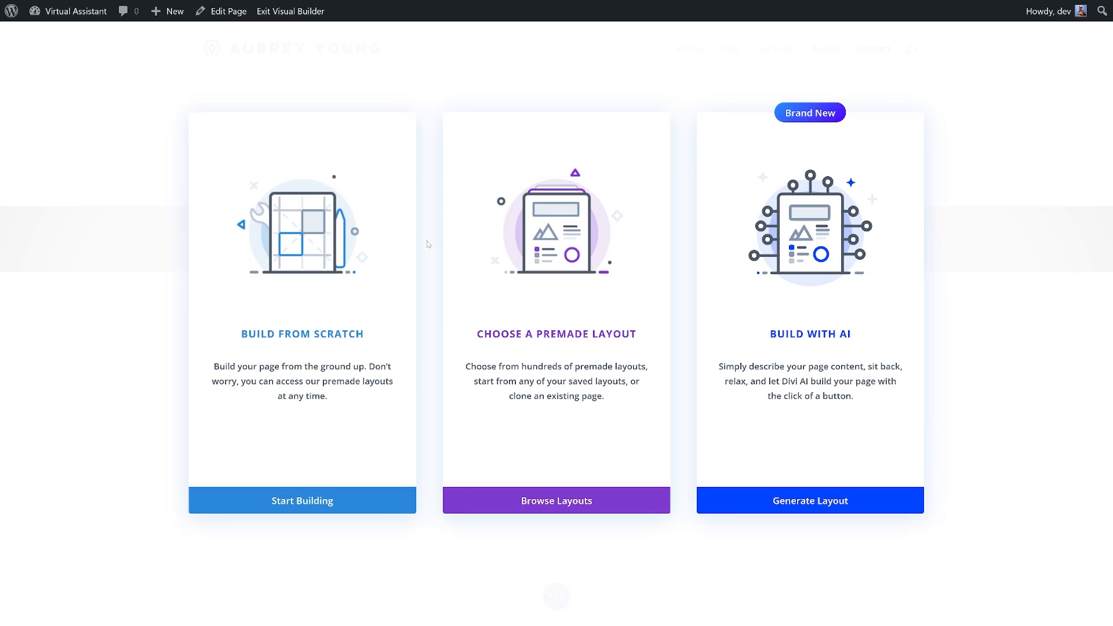
{"action": "left_click", "coordinate": [553, 499]}
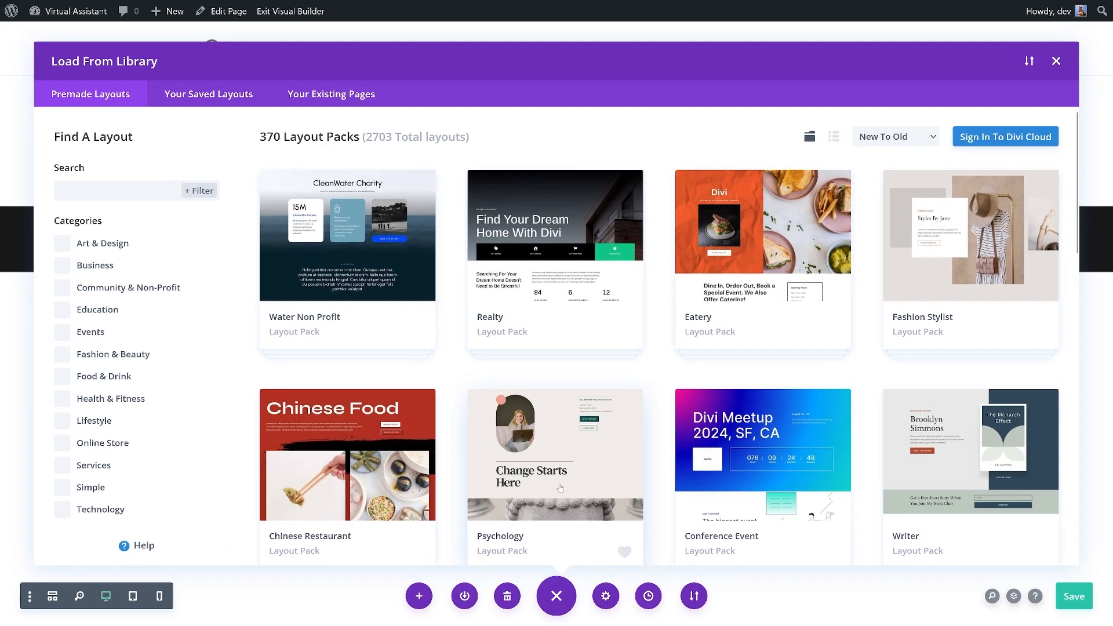
{"action": "type", "text": "v"}
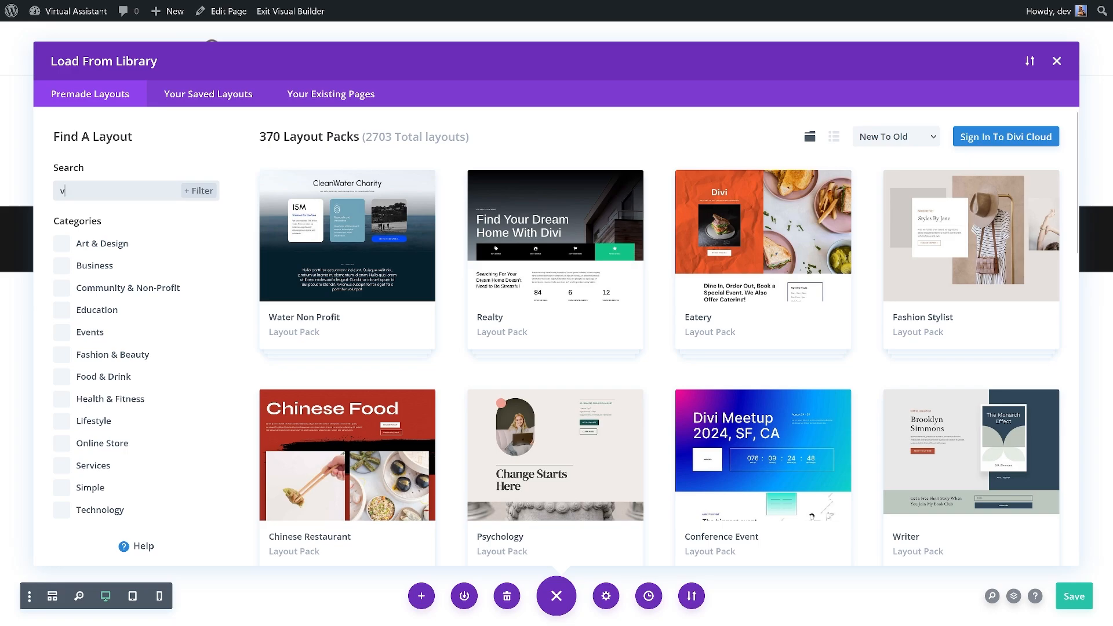
{"action": "type", "text": "irtual"}
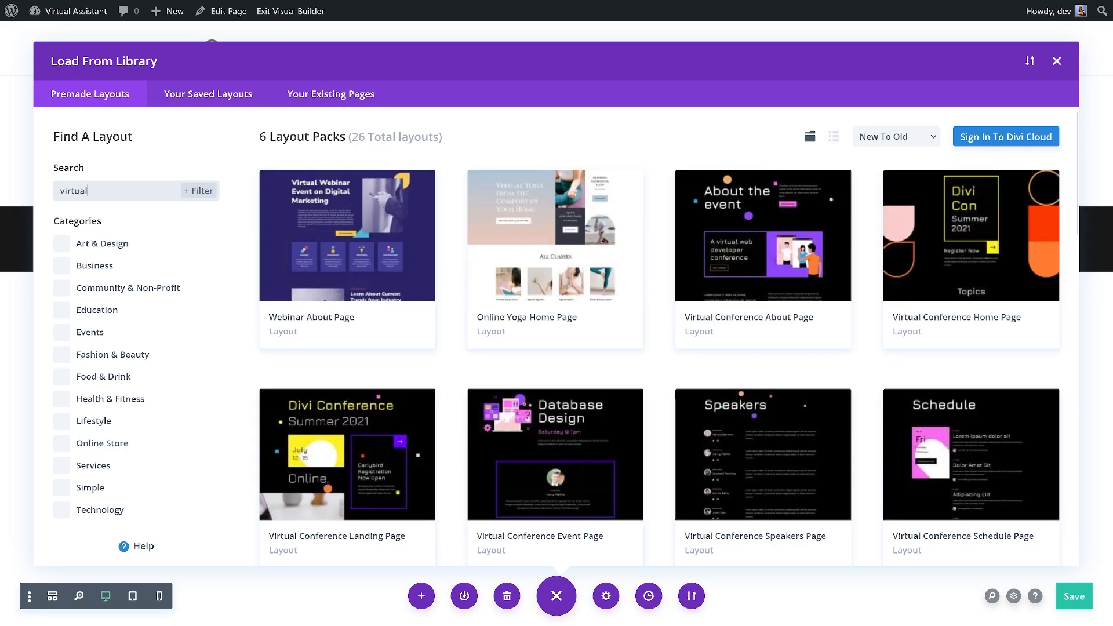
{"action": "type", "text": " assistant"}
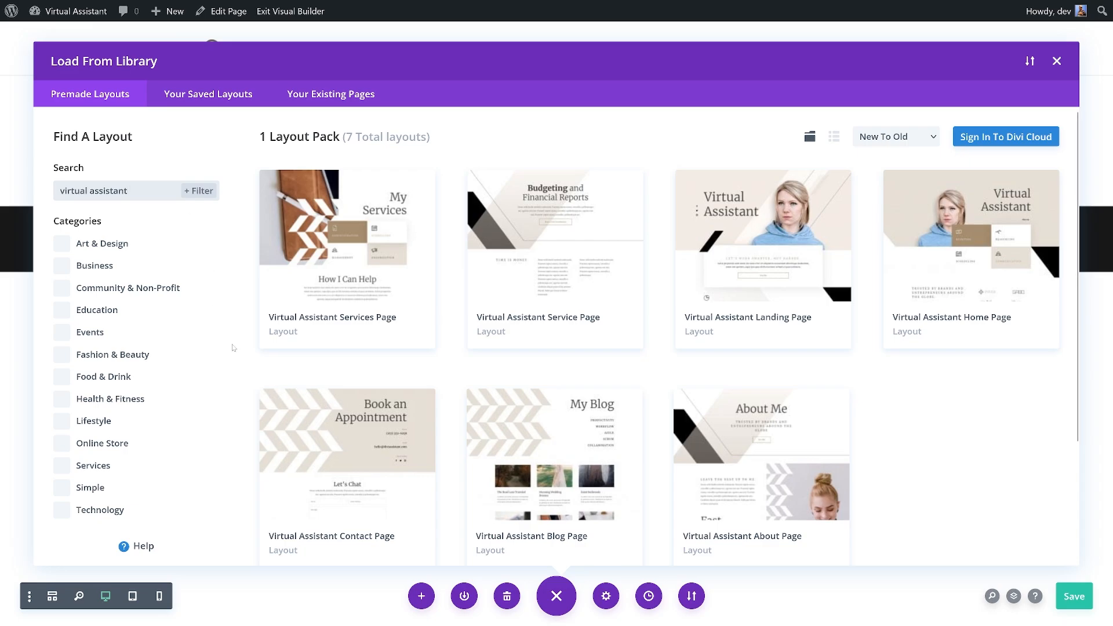
{"action": "left_click", "coordinate": [735, 276]}
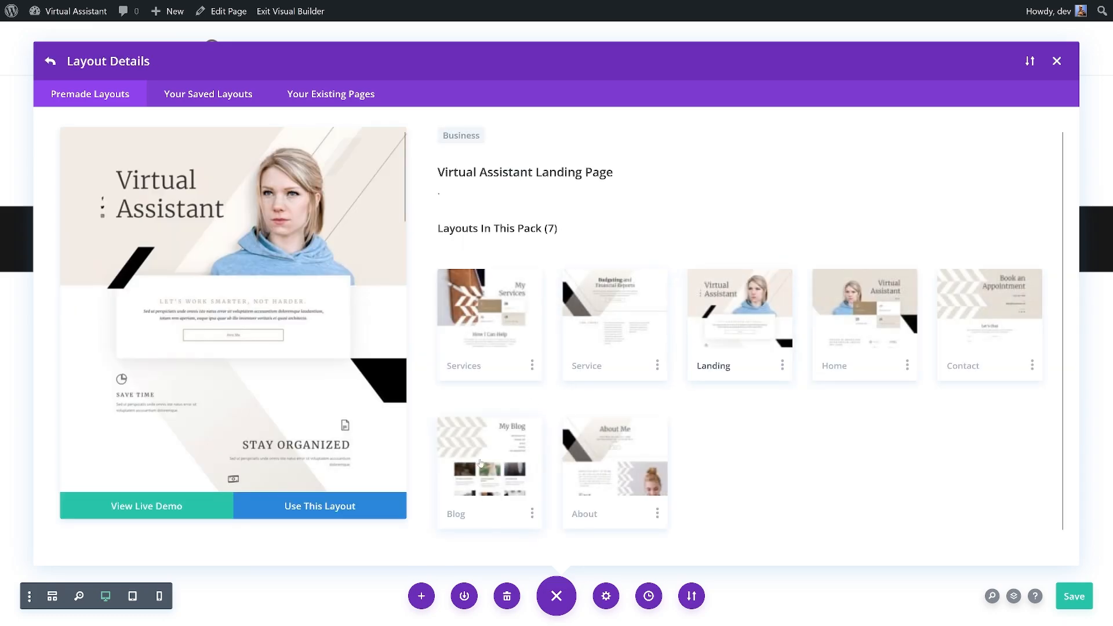
{"action": "left_click", "coordinate": [374, 508]}
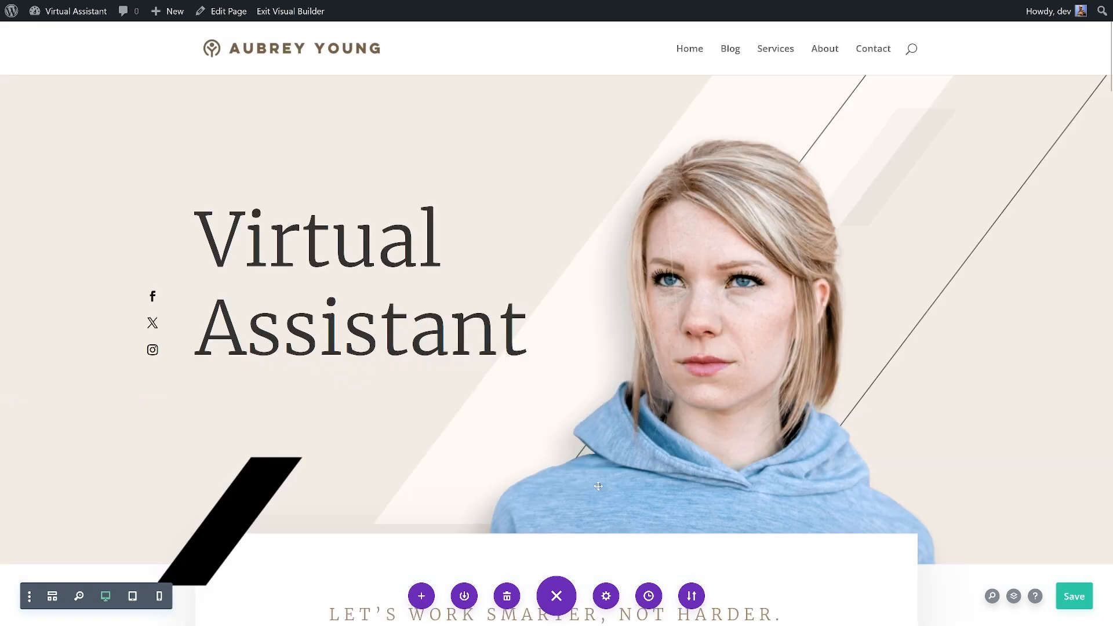
Step: Delete the Save Time and Stay Organized feature rows, the How I Can Help row and the service columns beneath it
{"action": "scroll", "coordinate": [603, 487], "scroll_direction": "down", "scroll_amount": 3}
{"action": "scroll", "coordinate": [487, 391], "scroll_direction": "down", "scroll_amount": 3}
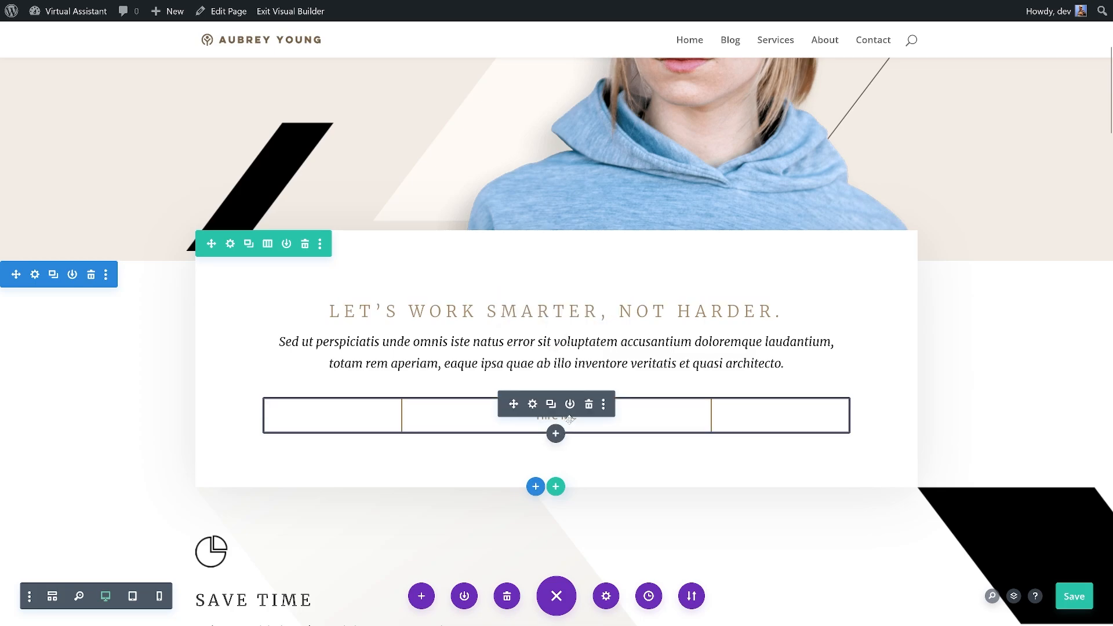
{"action": "scroll", "coordinate": [570, 418], "scroll_direction": "down", "scroll_amount": 5}
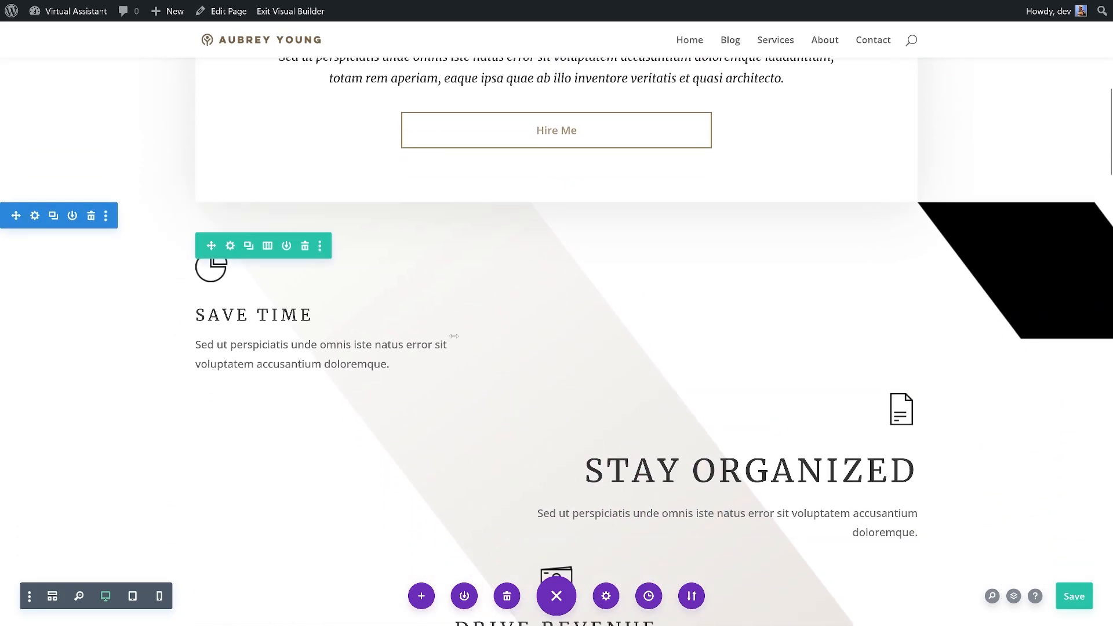
{"action": "left_click", "coordinate": [305, 245]}
{"action": "left_click", "coordinate": [305, 222]}
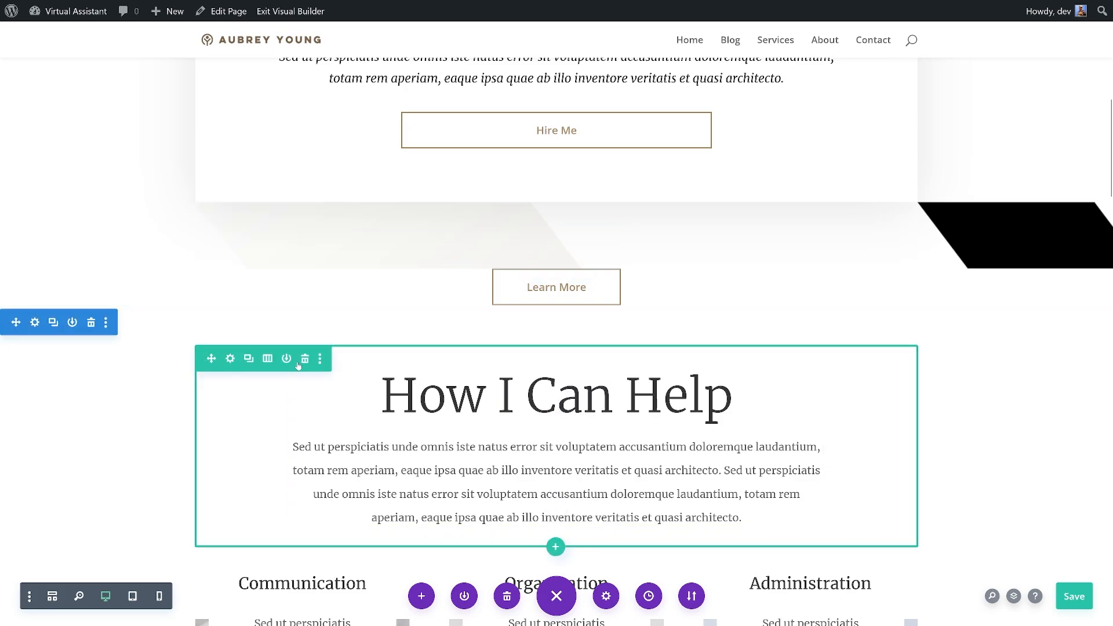
{"action": "left_click", "coordinate": [305, 358]}
{"action": "left_click", "coordinate": [305, 245]}
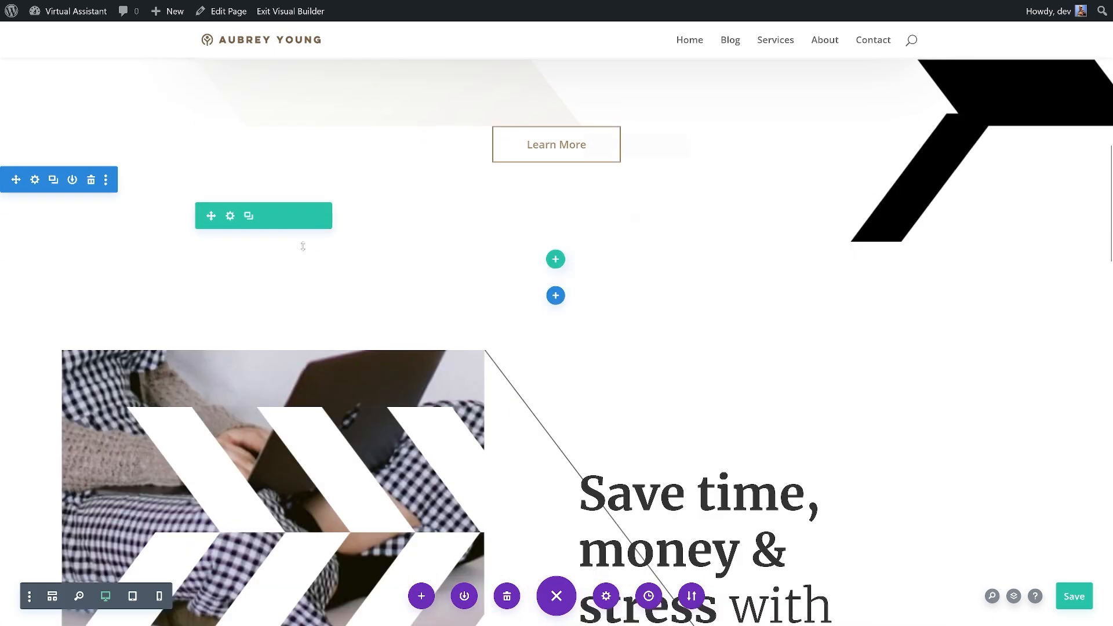
{"action": "left_click", "coordinate": [304, 218]}
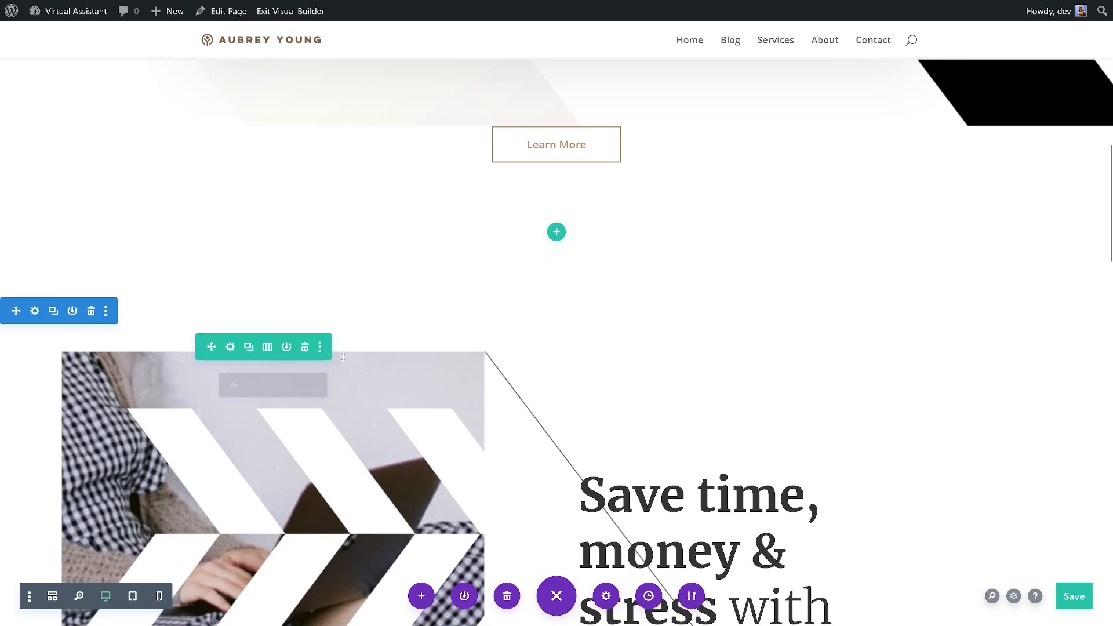
Step: Remove the remaining content below the intro card, including the 10 Reasons, Let's Chat and Learn More blocks, plus the Hire Me button
{"action": "left_click", "coordinate": [305, 347]}
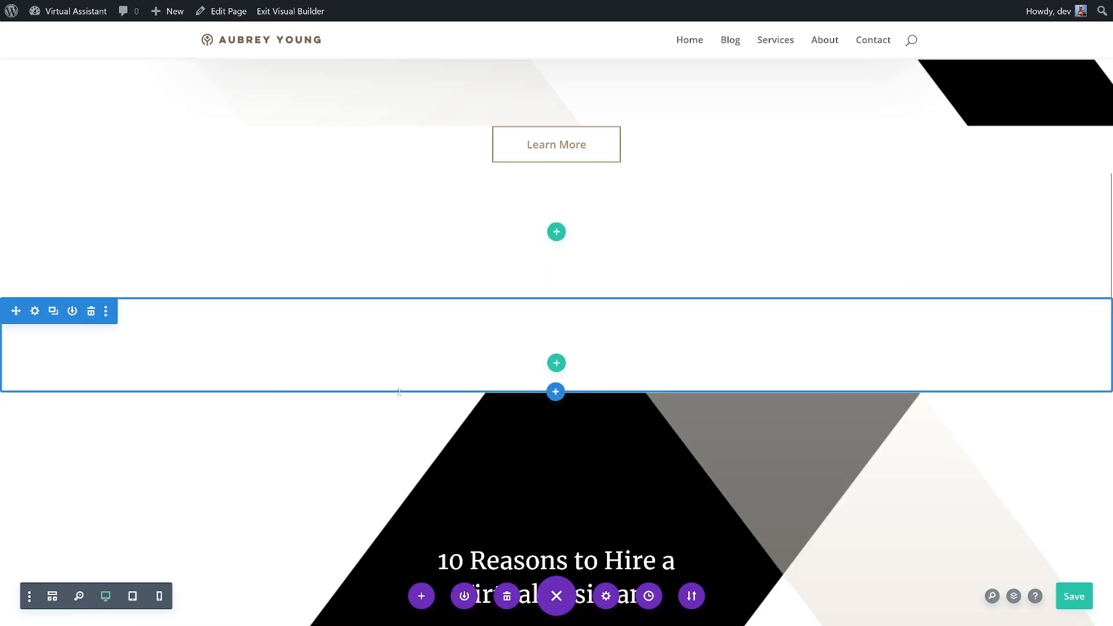
{"action": "left_click", "coordinate": [91, 313]}
{"action": "left_click", "coordinate": [92, 292]}
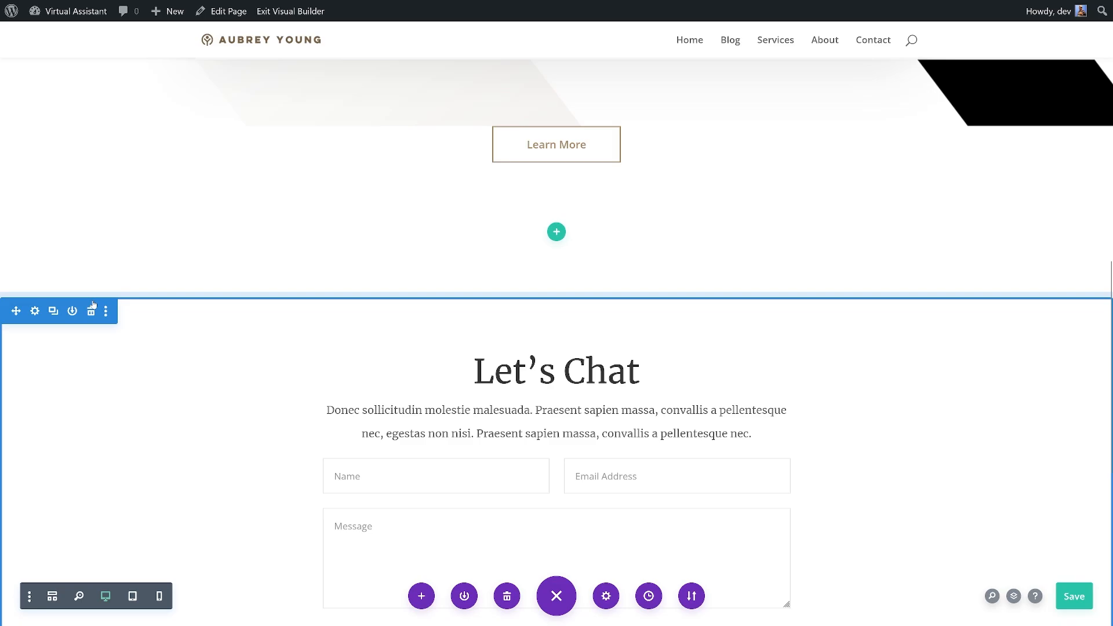
{"action": "left_click", "coordinate": [91, 308]}
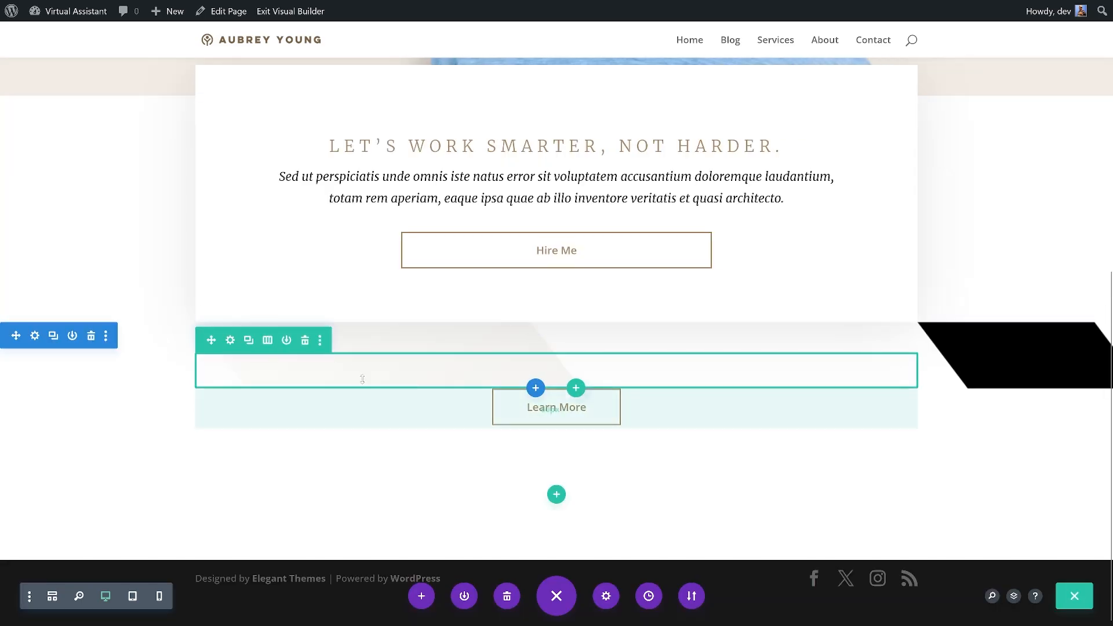
{"action": "left_click", "coordinate": [91, 336]}
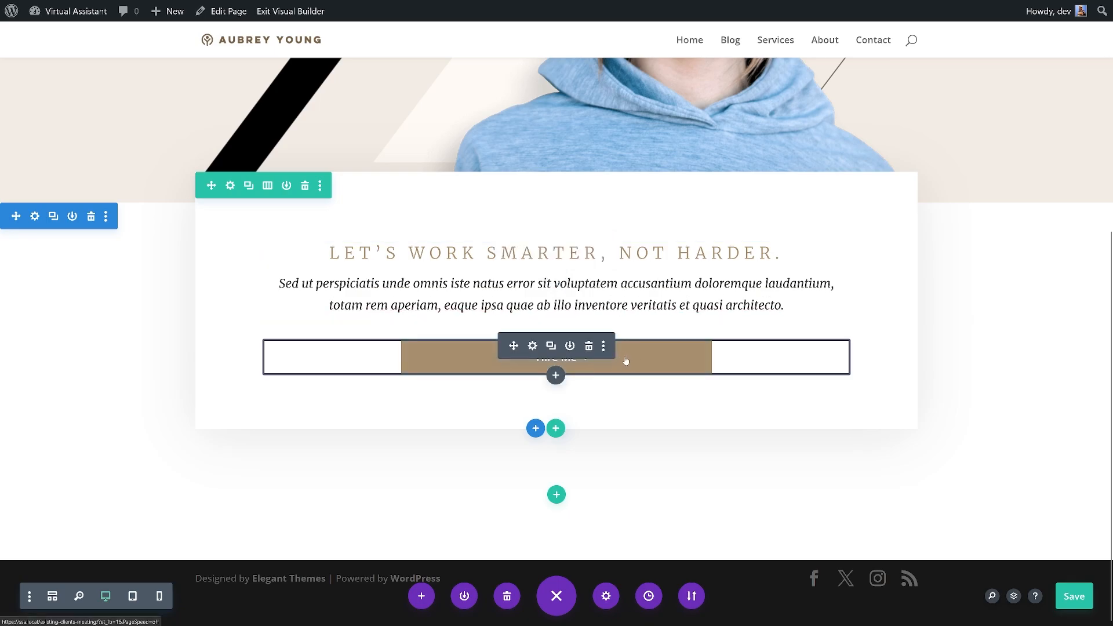
{"action": "left_click", "coordinate": [589, 346]}
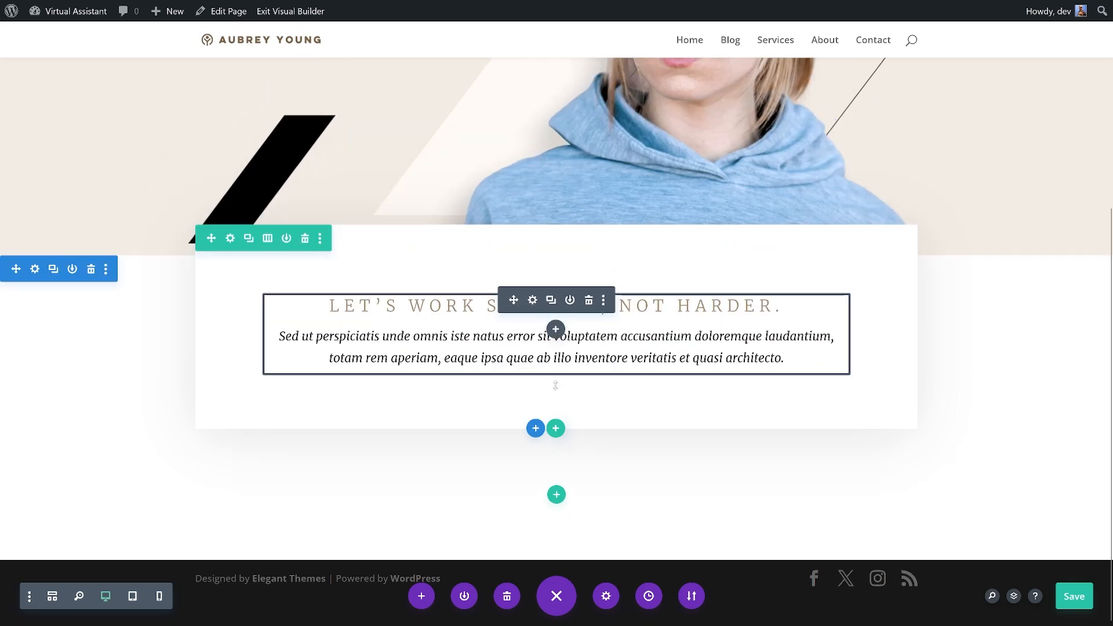
Step: Insert an Appointment Booking module below the intro text with its appointment type set to Existing Clients Meeting
{"action": "left_click", "coordinate": [556, 331]}
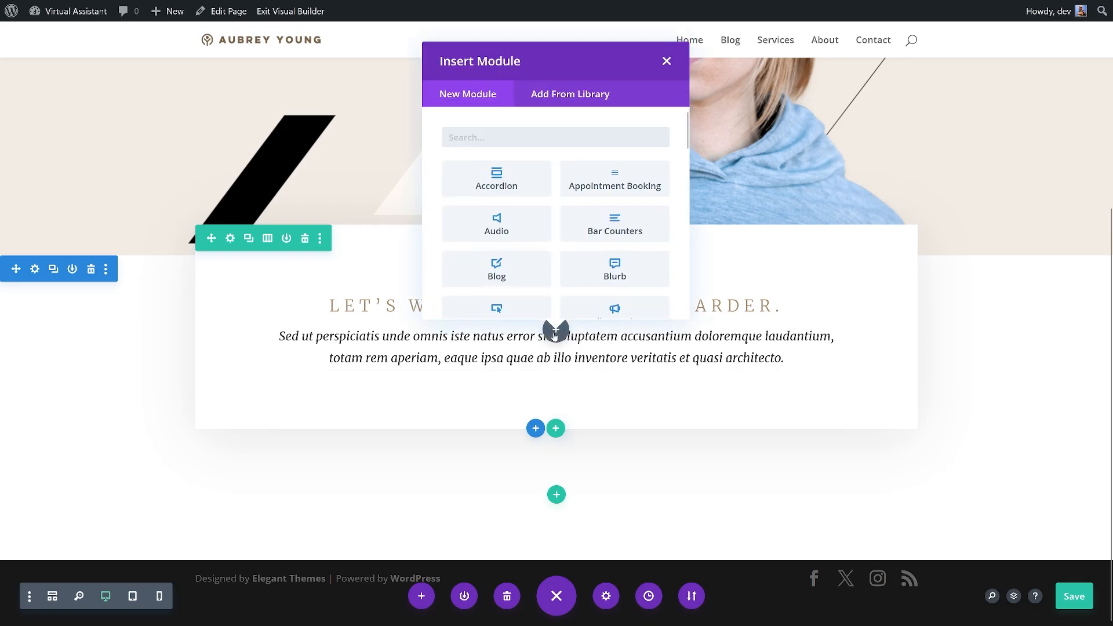
{"action": "left_click", "coordinate": [590, 191]}
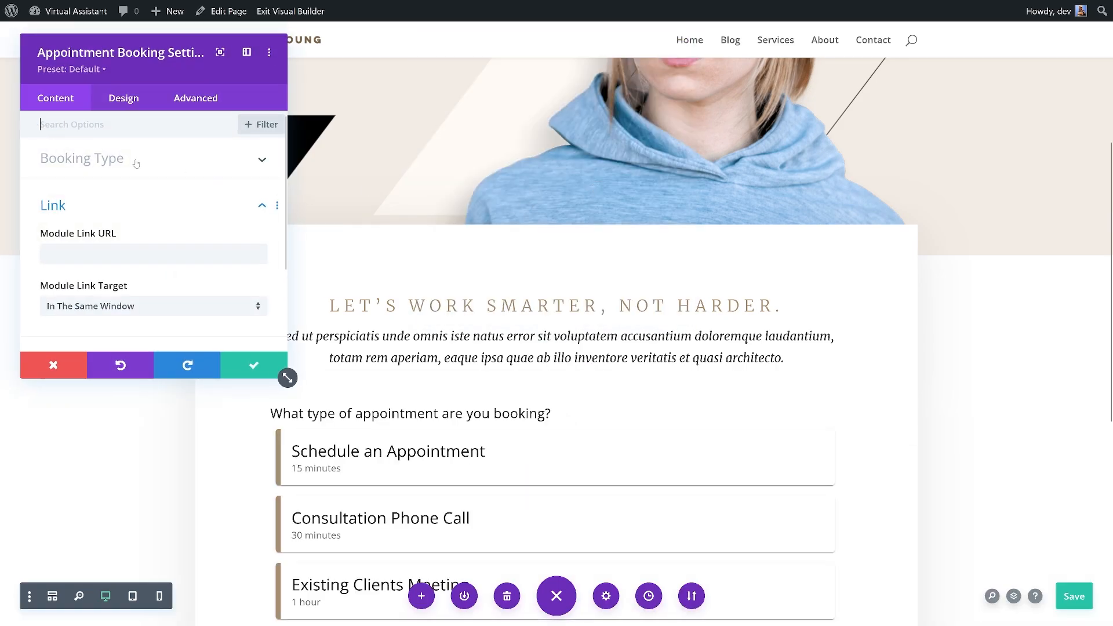
{"action": "left_click", "coordinate": [67, 159]}
{"action": "left_click", "coordinate": [113, 207]}
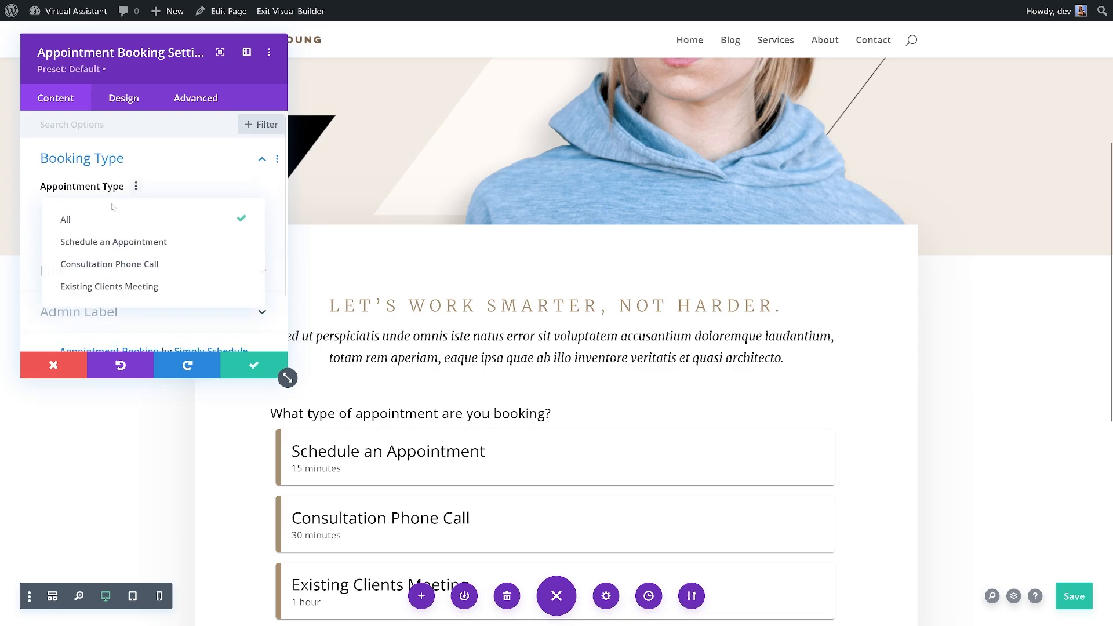
{"action": "left_click", "coordinate": [110, 287]}
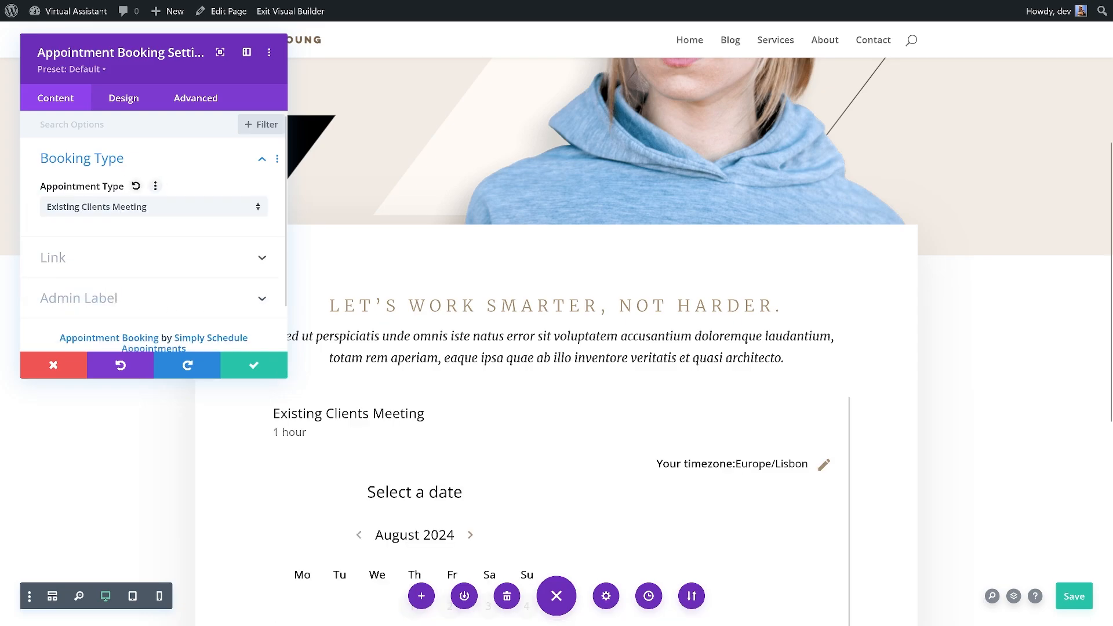
{"action": "left_click", "coordinate": [253, 364]}
Step: Replace the hero heading "Virtual Assistant" with "Existing clients meeting"
{"action": "scroll", "coordinate": [557, 324], "scroll_direction": "up", "scroll_amount": 5}
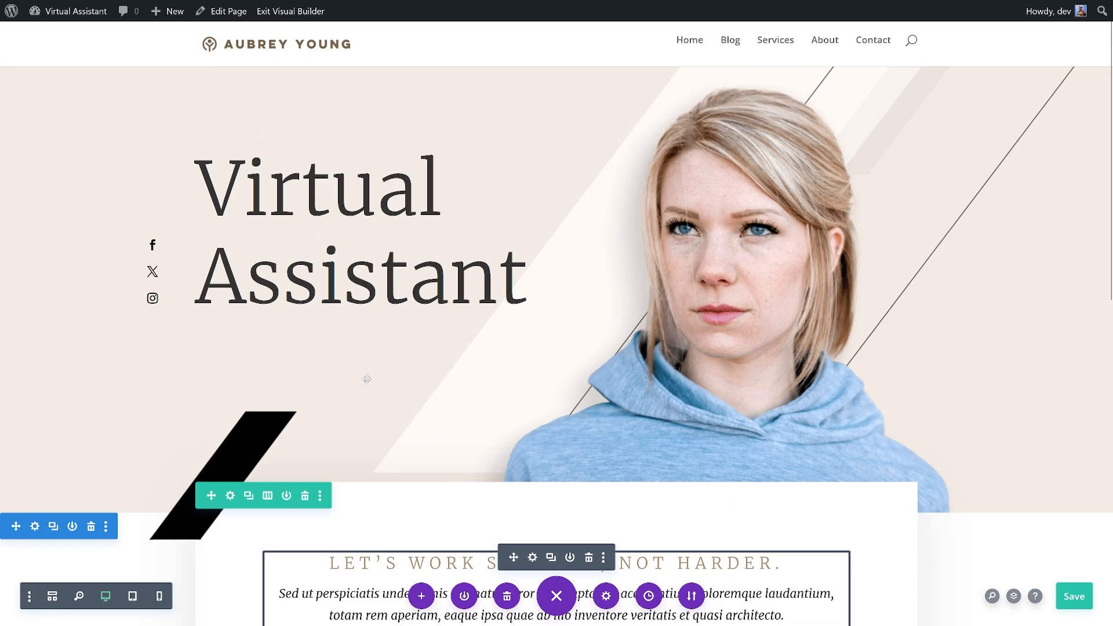
{"action": "left_click", "coordinate": [302, 241]}
{"action": "key", "text": "ctrl+a"}
{"action": "type", "text": "Ex"}
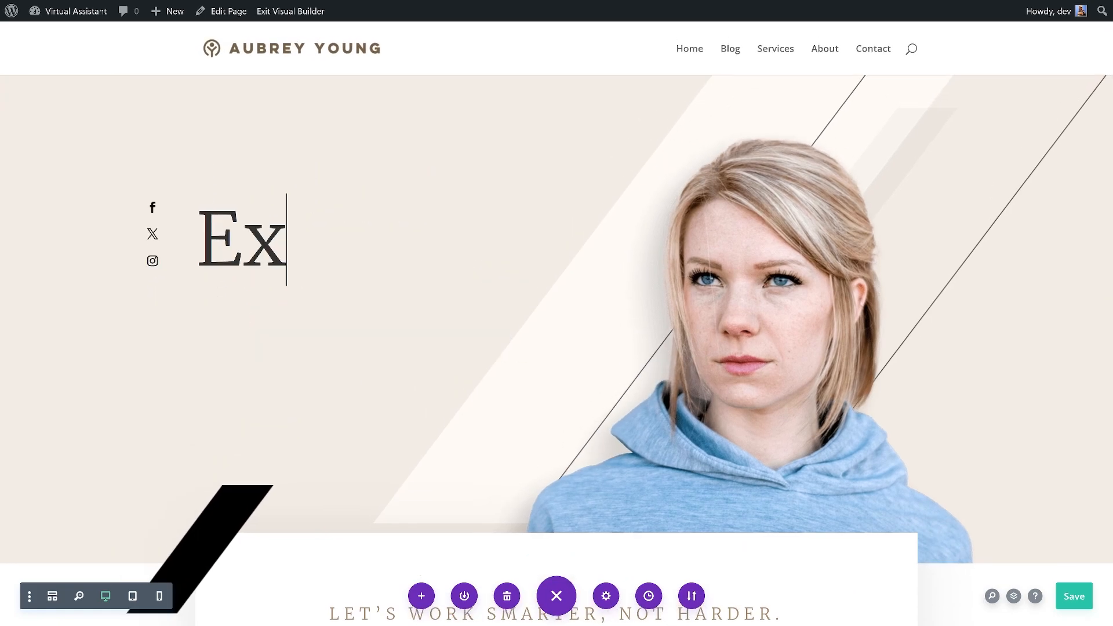
{"action": "type", "text": "isting client"}
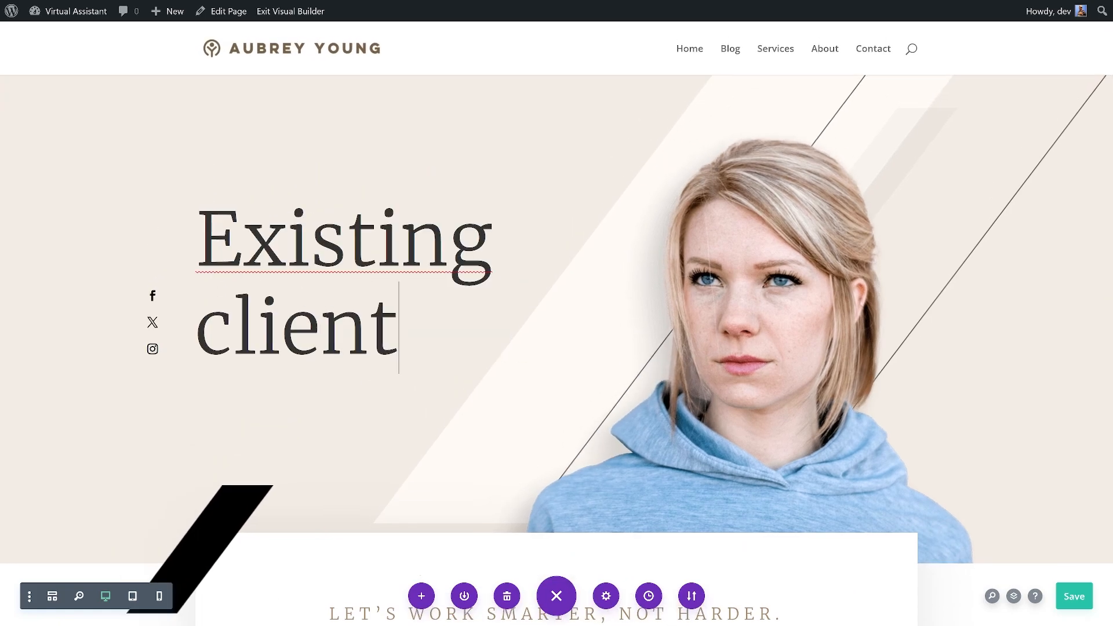
{"action": "type", "text": "s meeting"}
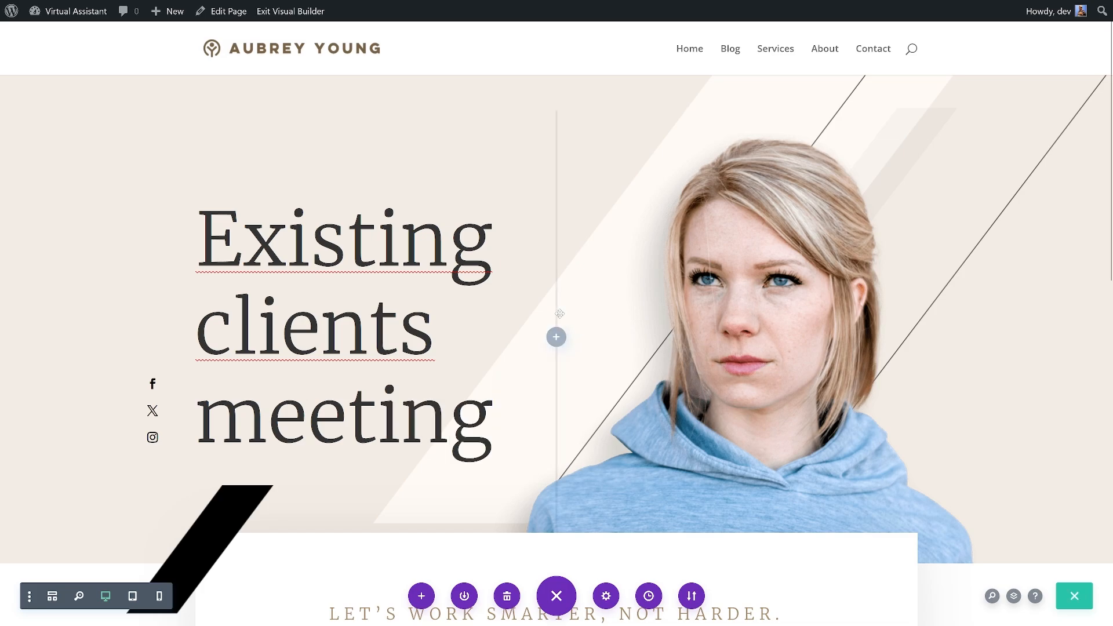
Step: Save the page and exit the Visual Builder, keeping all changes
{"action": "scroll", "coordinate": [557, 320], "scroll_direction": "down", "scroll_amount": 4}
{"action": "scroll", "coordinate": [557, 320], "scroll_direction": "down", "scroll_amount": 2}
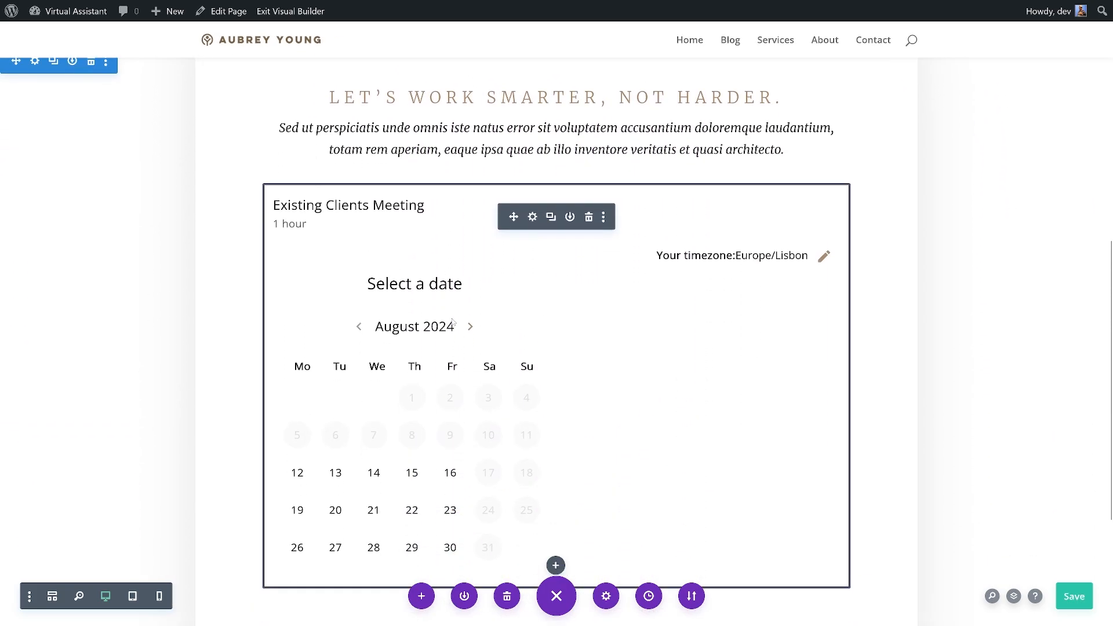
{"action": "left_click", "coordinate": [1066, 596]}
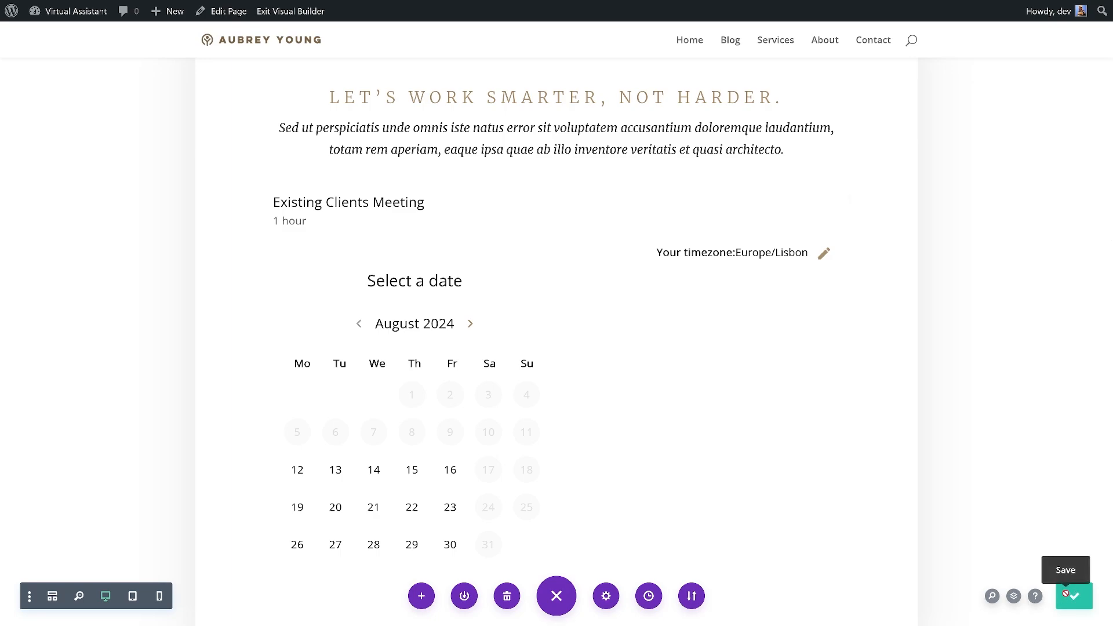
{"action": "left_click", "coordinate": [309, 12]}
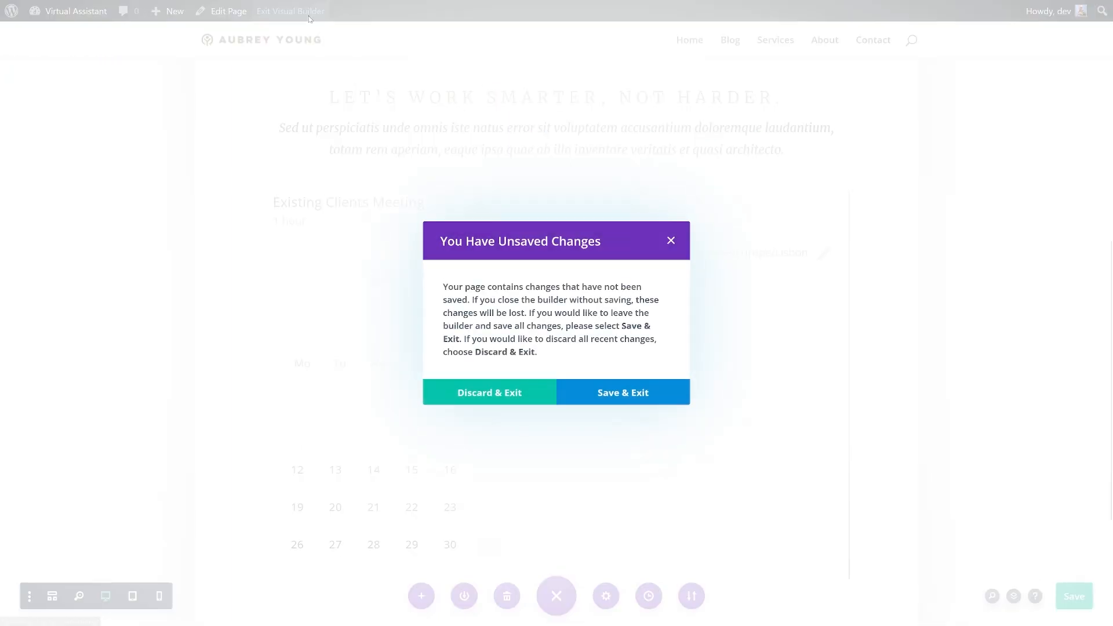
{"action": "left_click", "coordinate": [583, 400]}
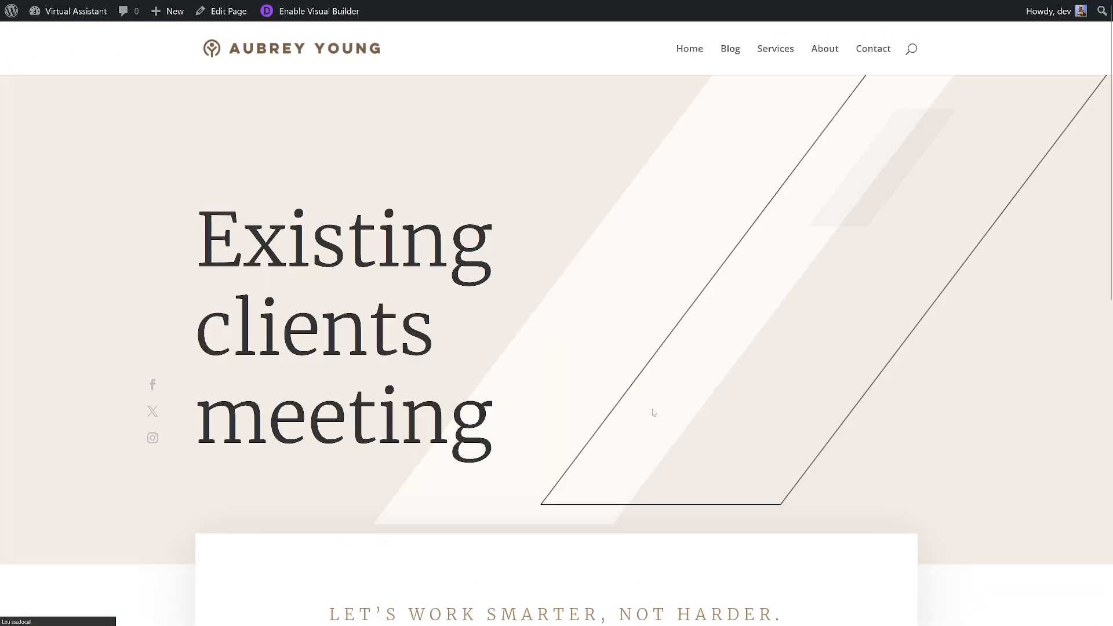
Step: Test the booking calendar on the live page by choosing August 23, 2024 at 11:00 AM and check the booking form
{"action": "scroll", "coordinate": [653, 411], "scroll_direction": "down", "scroll_amount": 4}
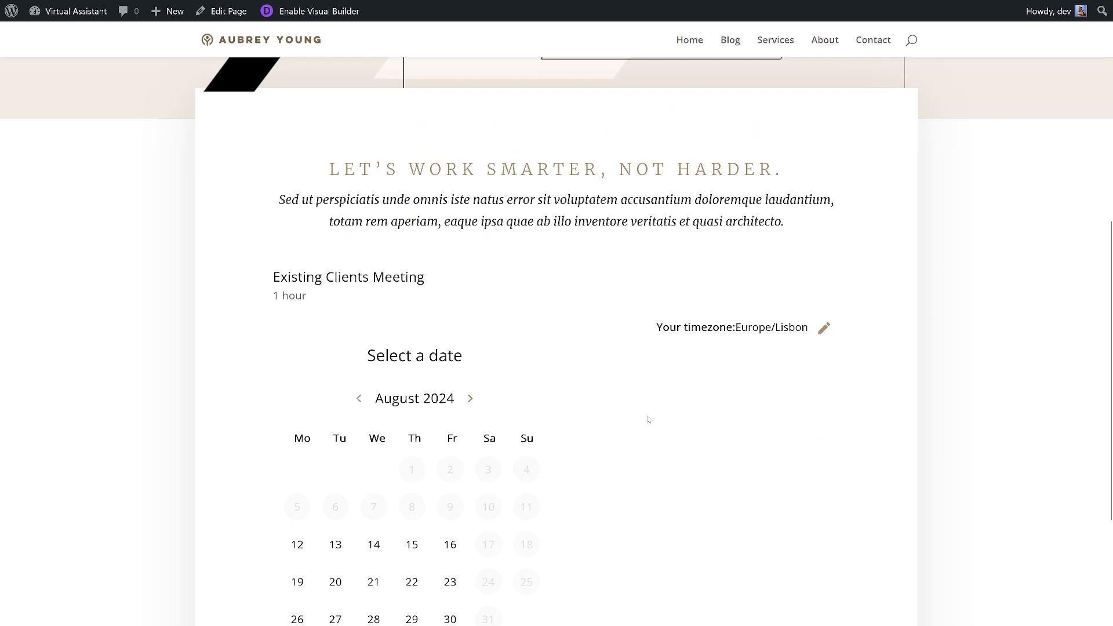
{"action": "scroll", "coordinate": [650, 418], "scroll_direction": "down", "scroll_amount": 2}
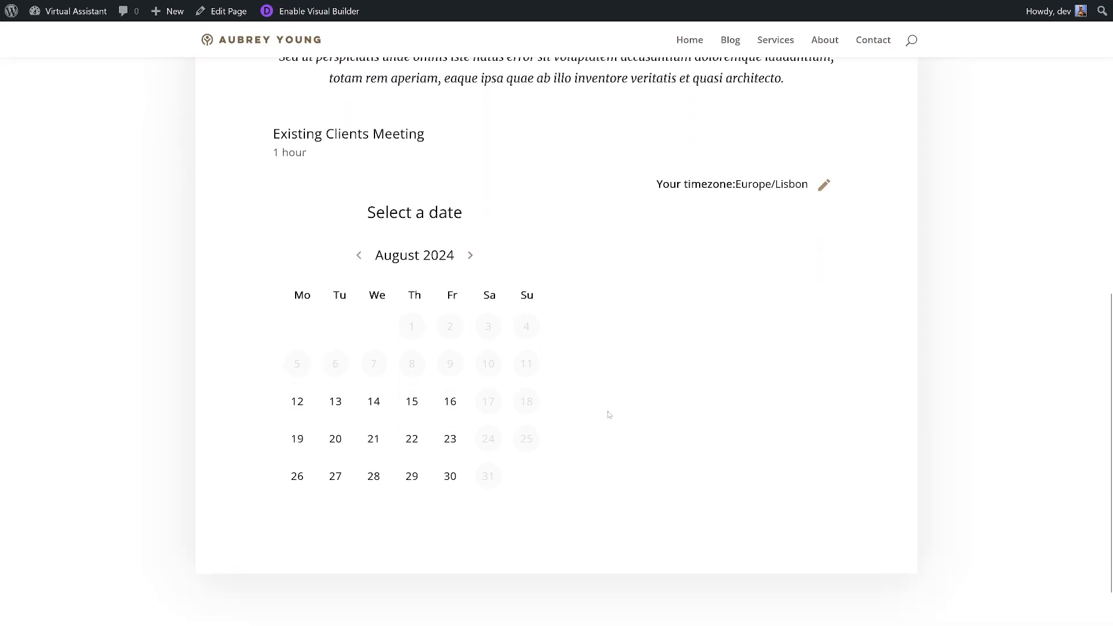
{"action": "left_click", "coordinate": [450, 439]}
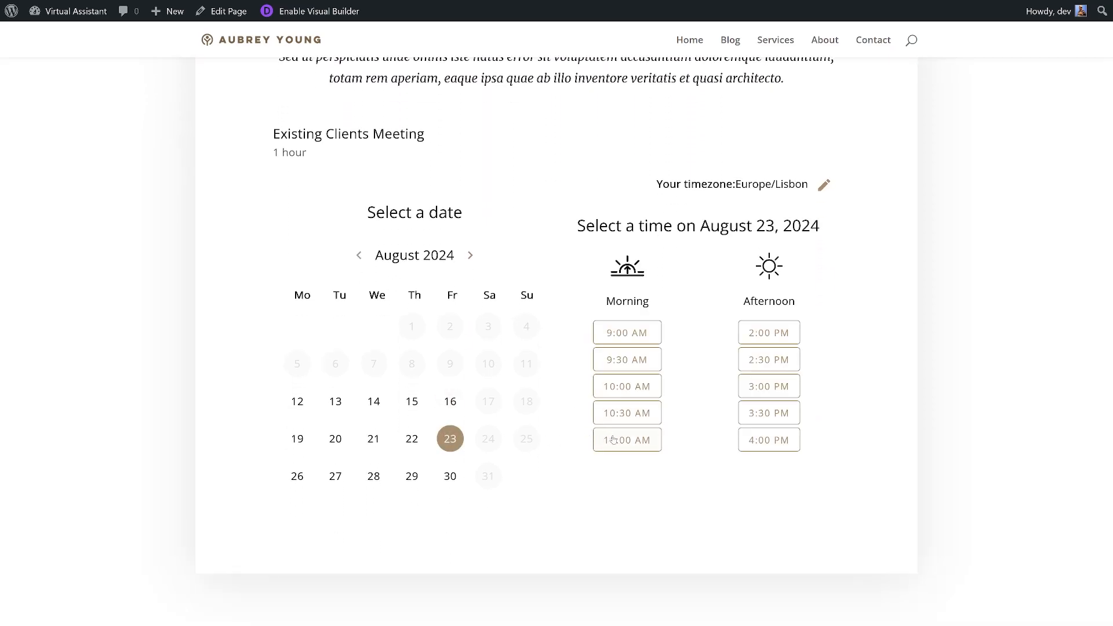
{"action": "left_click", "coordinate": [613, 439]}
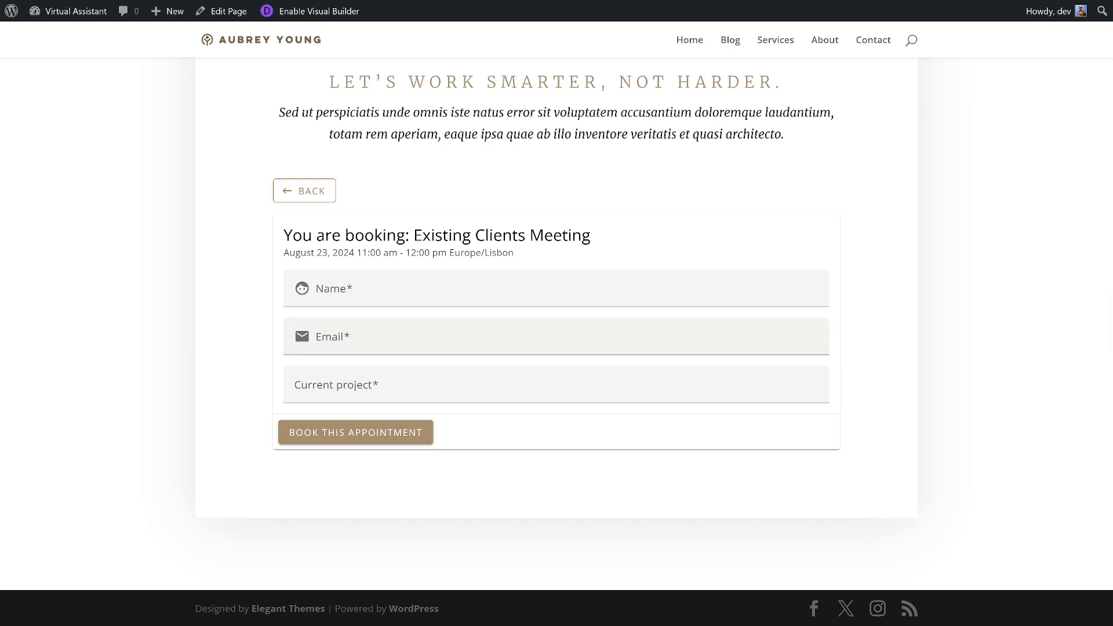
{"action": "scroll", "coordinate": [543, 352], "scroll_direction": "up", "scroll_amount": 1}
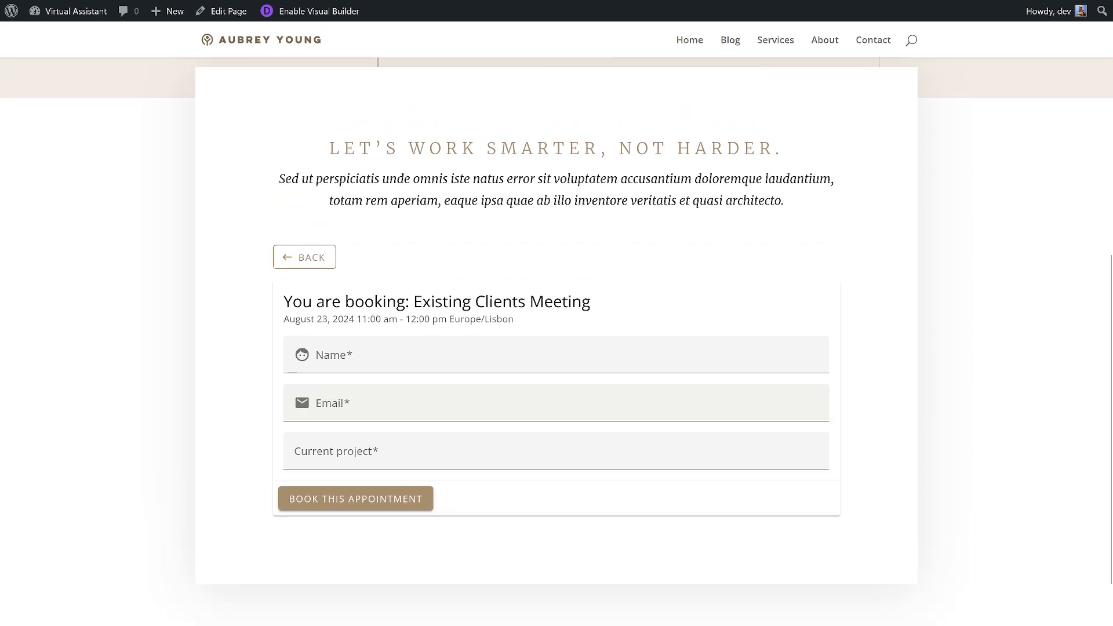